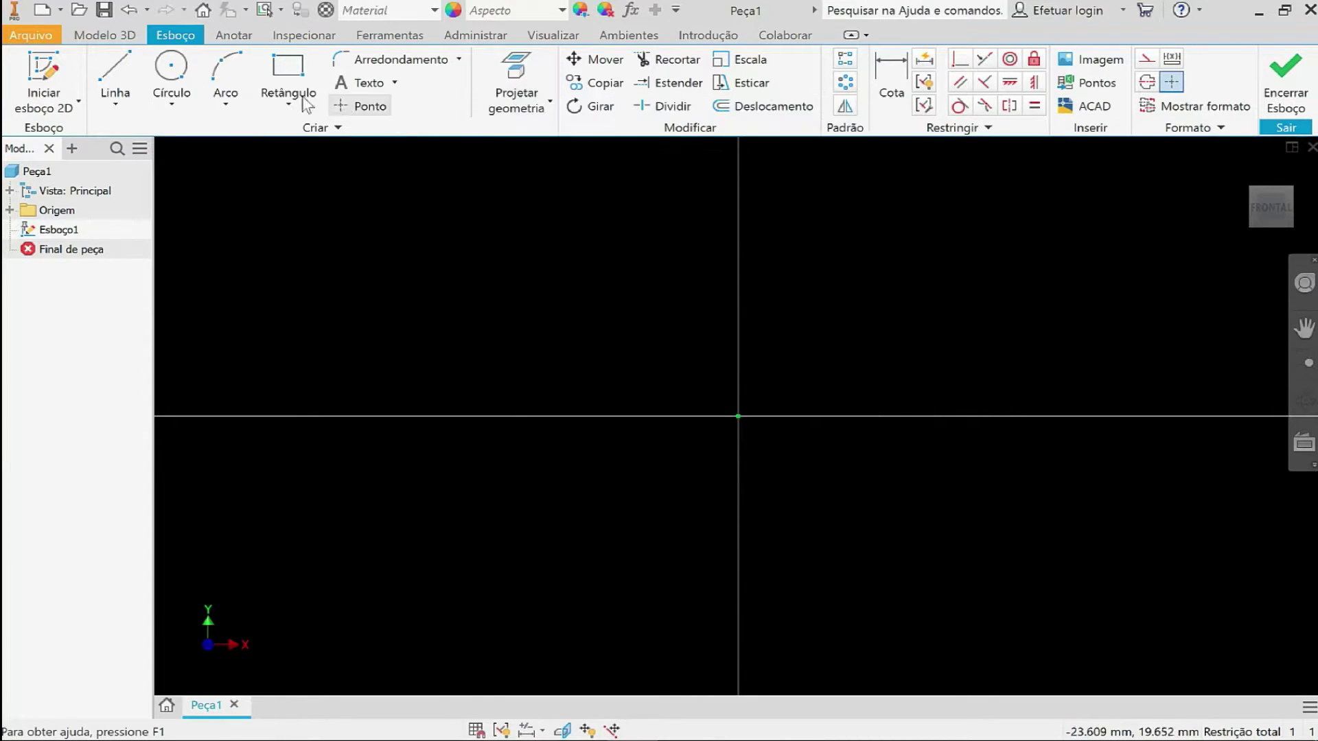
Draw an upward-bulging three-point arc with a radius of about 7.7 mm, above the horizontal axis and left of the origin.
left_click(230, 100)
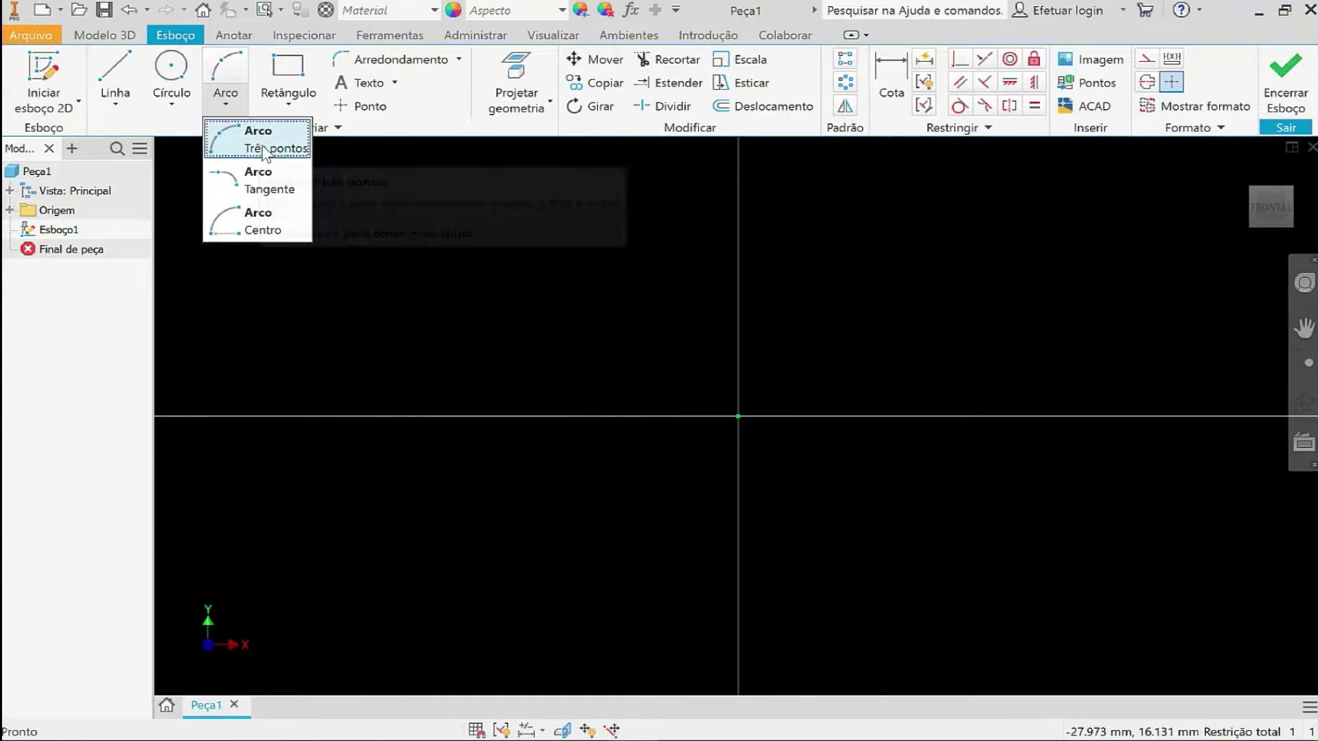
left_click(259, 141)
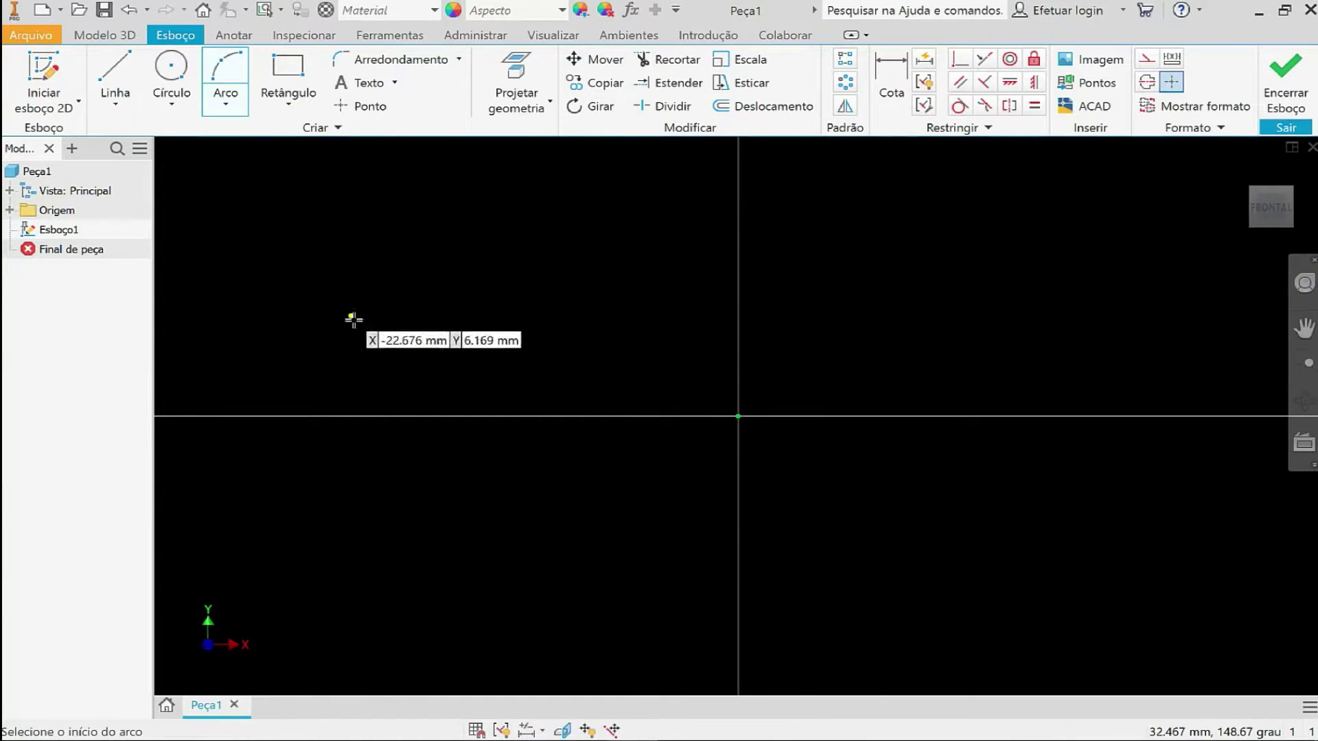
left_click(348, 351)
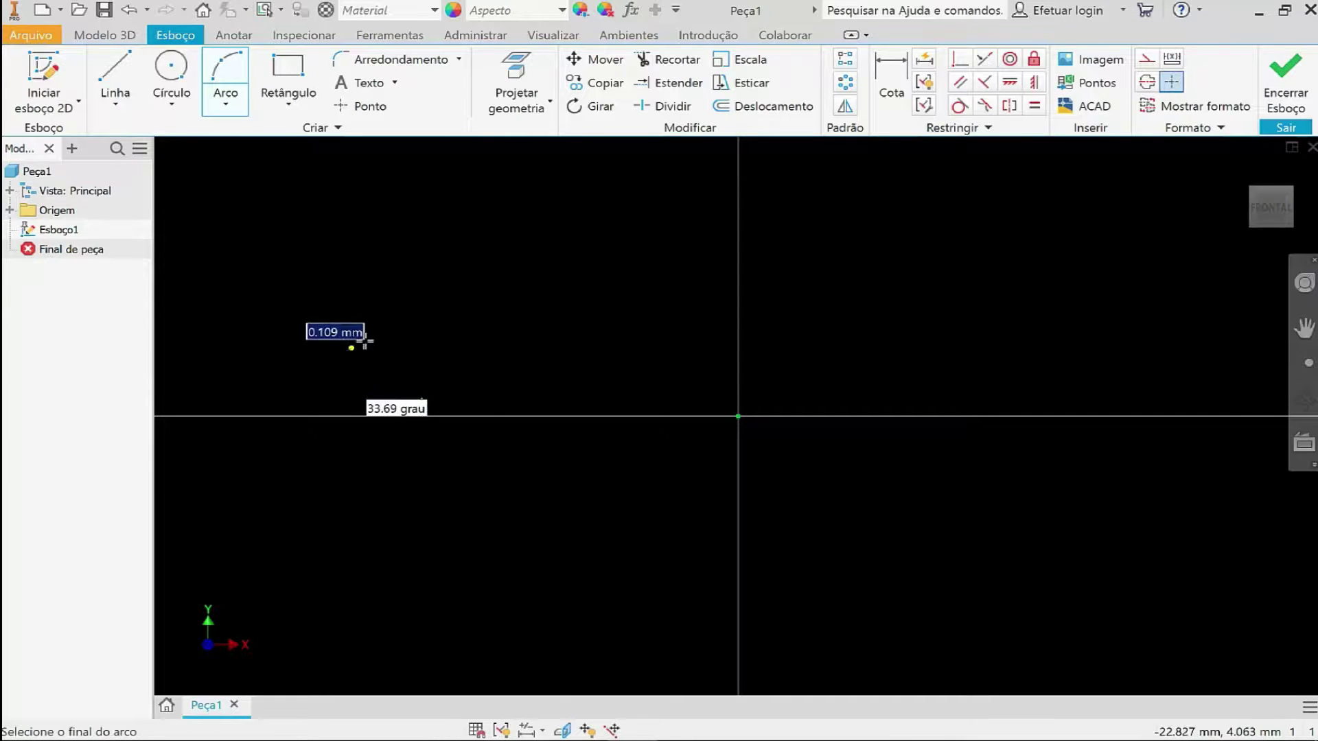
left_click(579, 351)
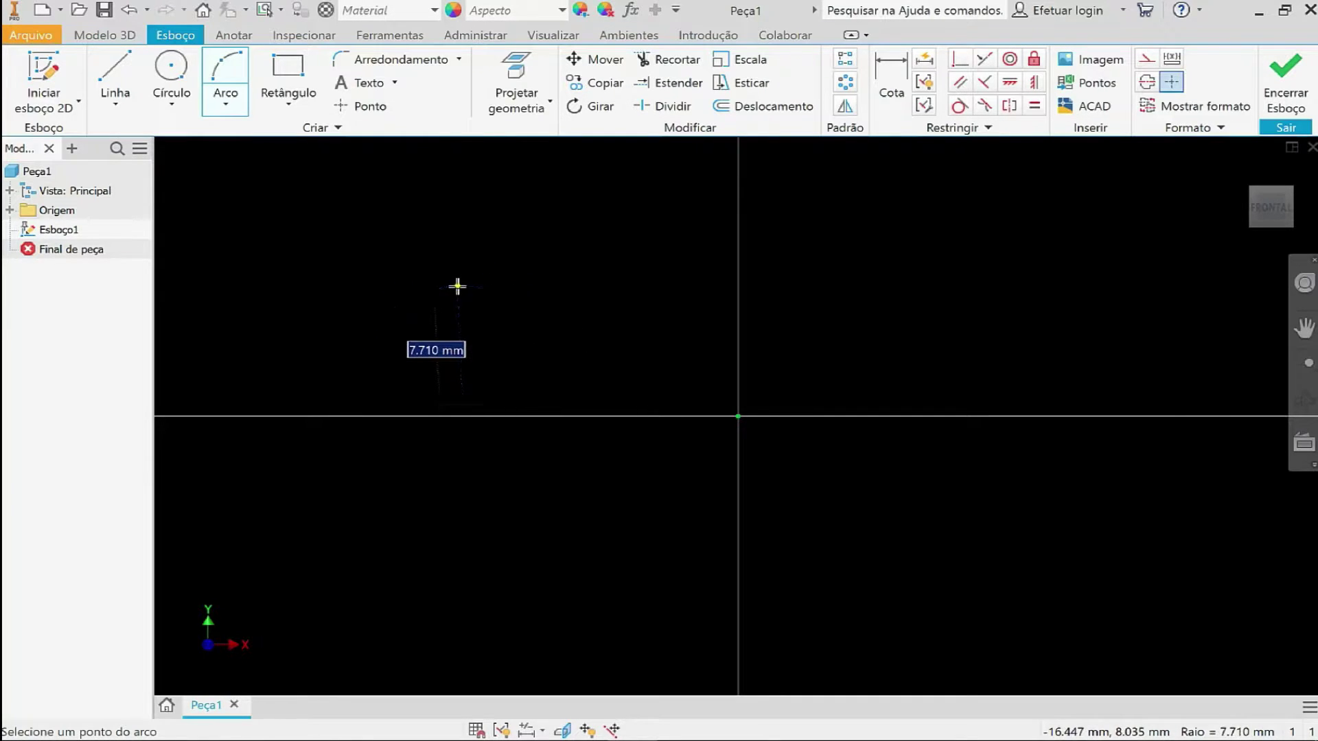
left_click(458, 286)
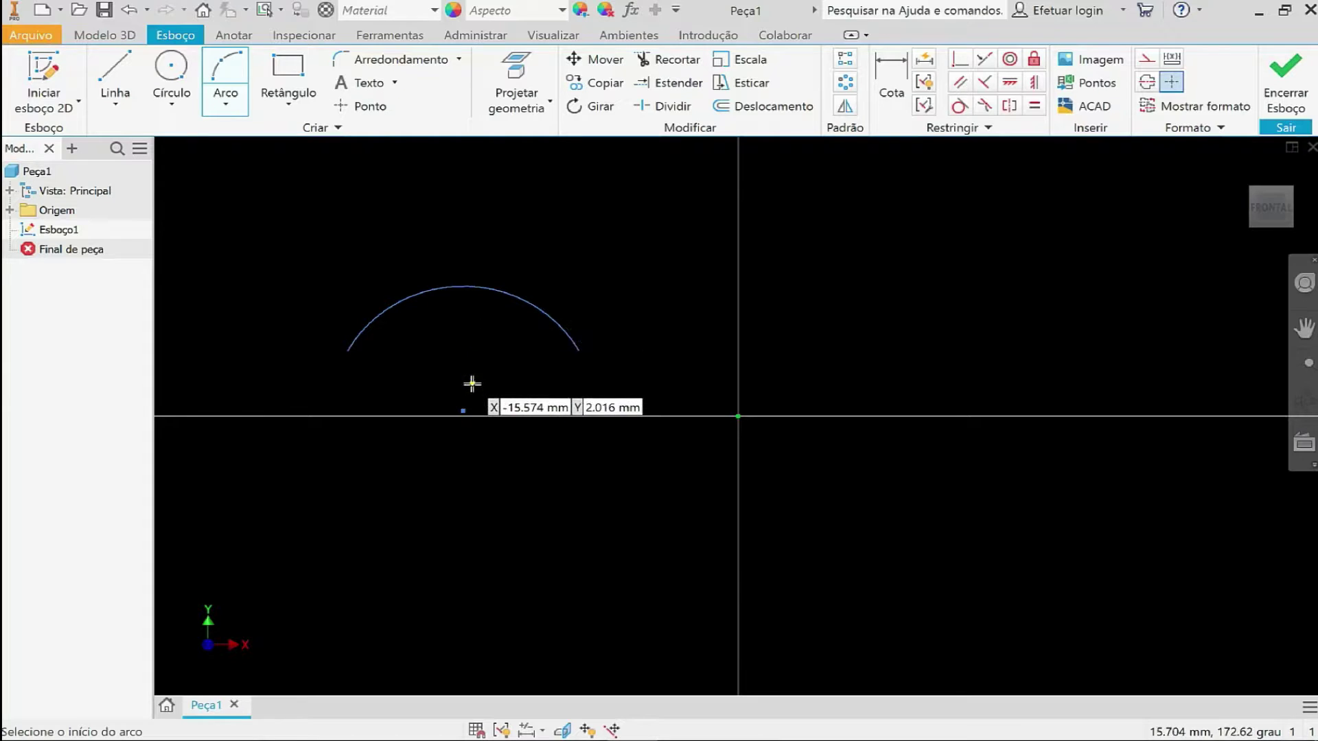
Dimension the arc's radius and set it to 9 mm.
left_click(895, 67)
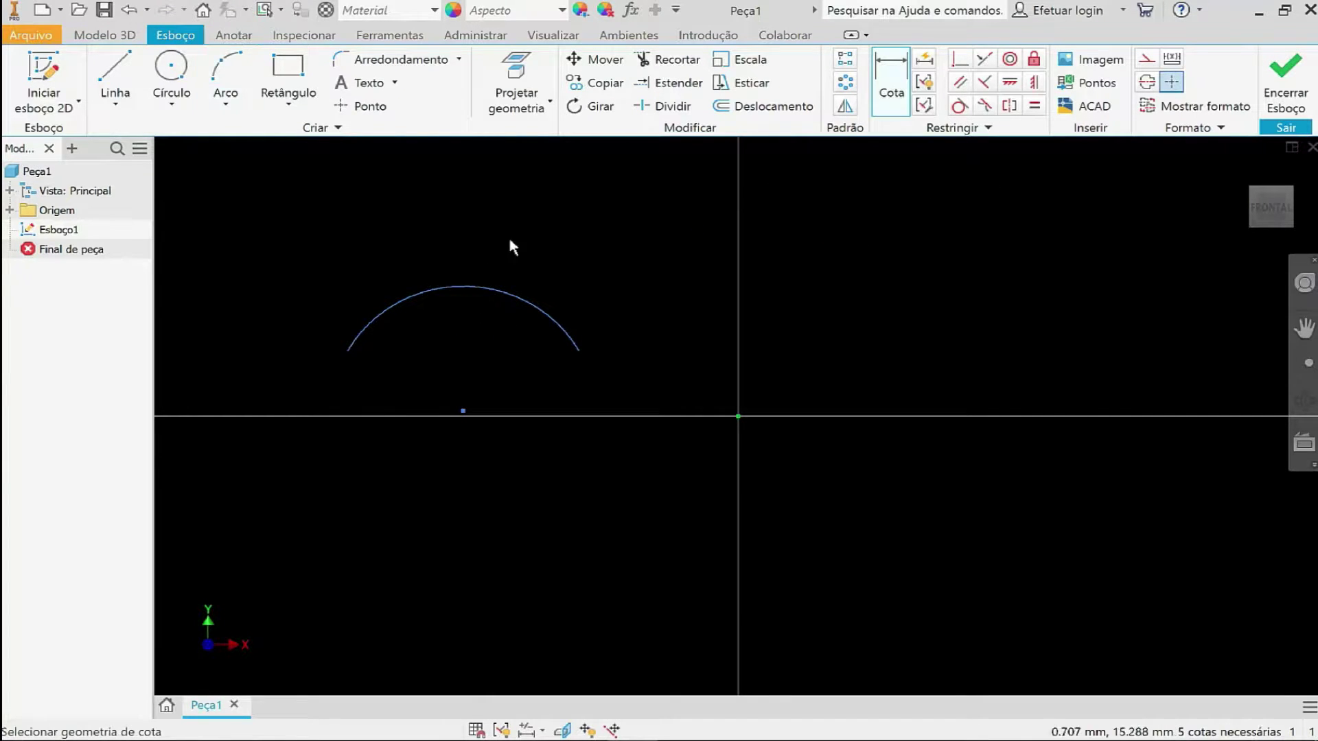
left_click(471, 286)
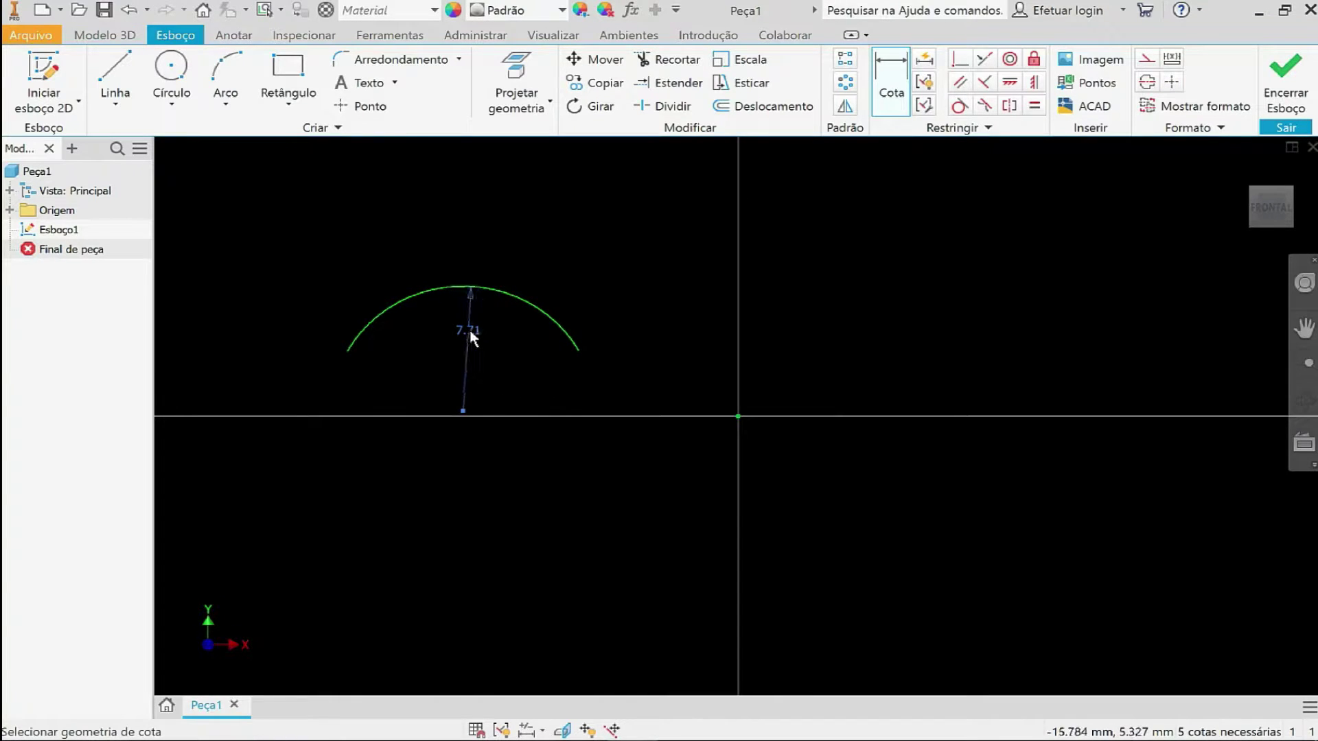
left_click(468, 338)
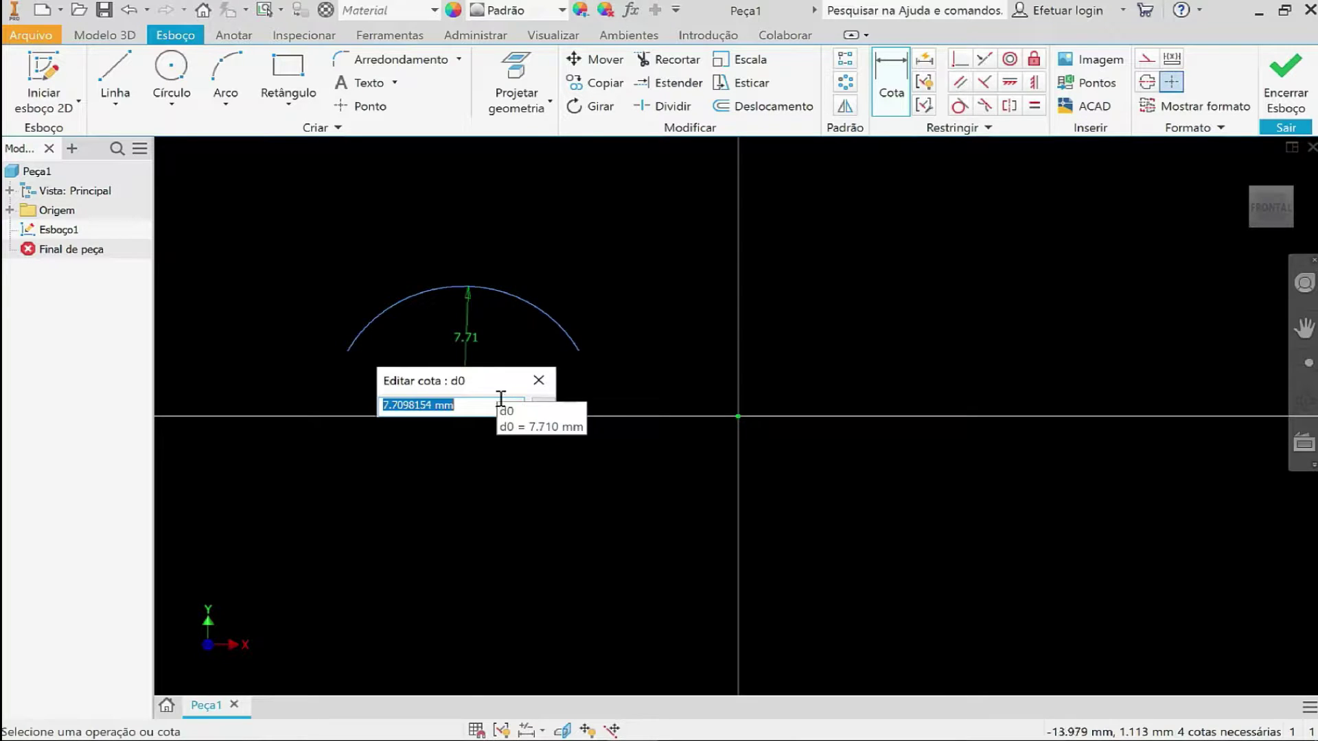
type("9")
key("Return")
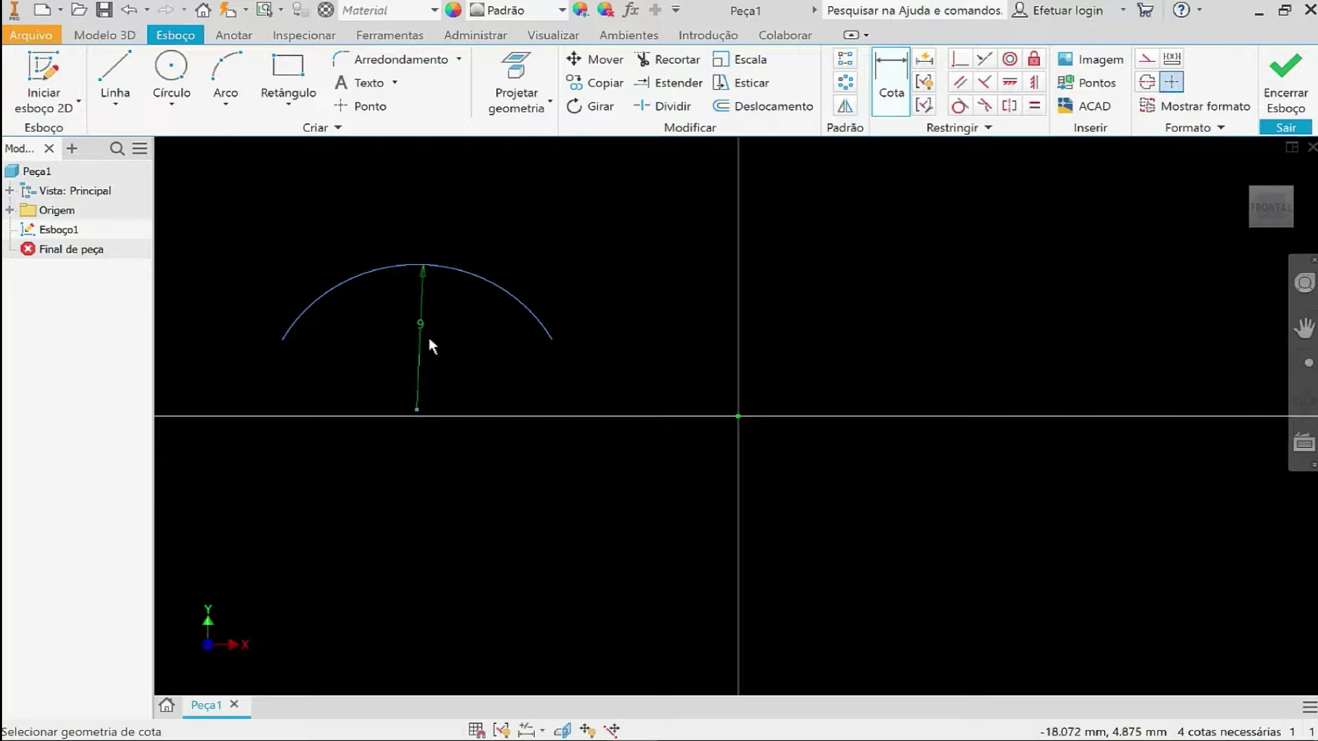
Draw a wide, downward-bulging three-point arc above the horizontal axis and right of the origin, with its endpoints level.
left_click(226, 104)
left_click(248, 140)
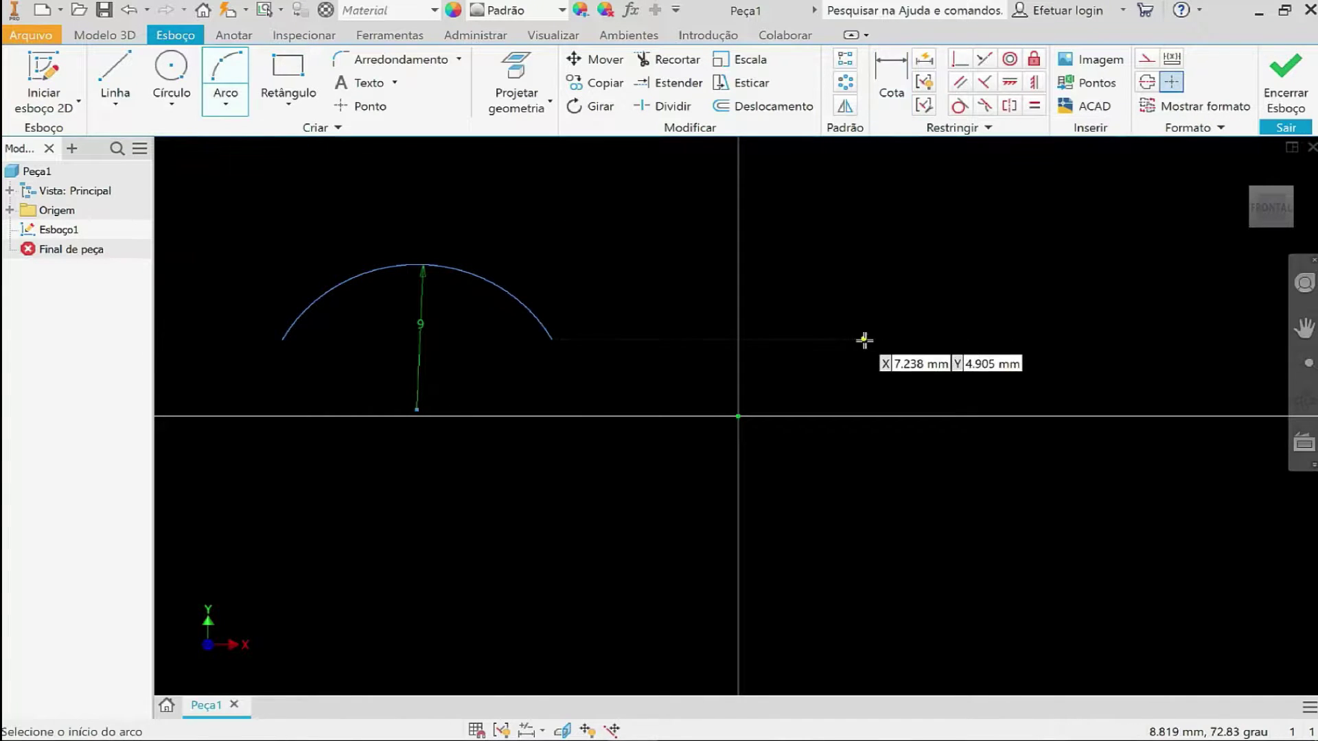
left_click(800, 346)
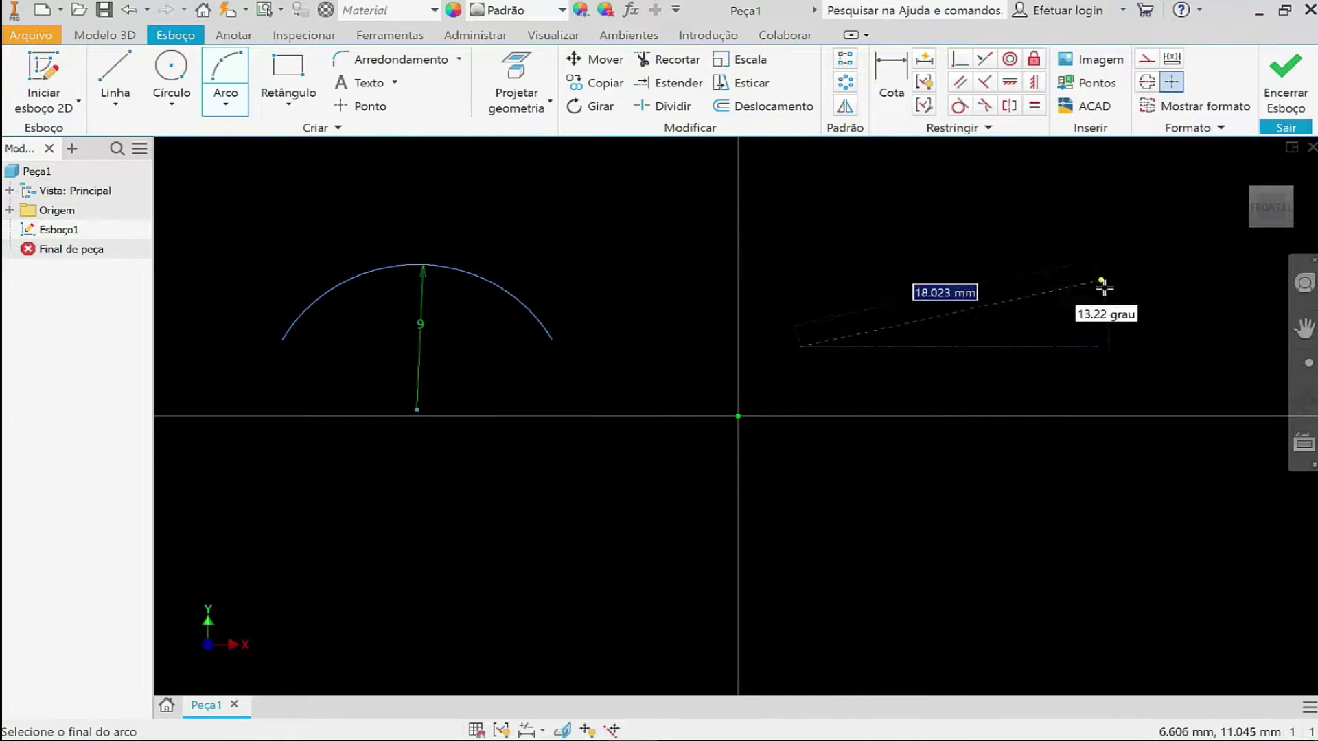
left_click(1124, 346)
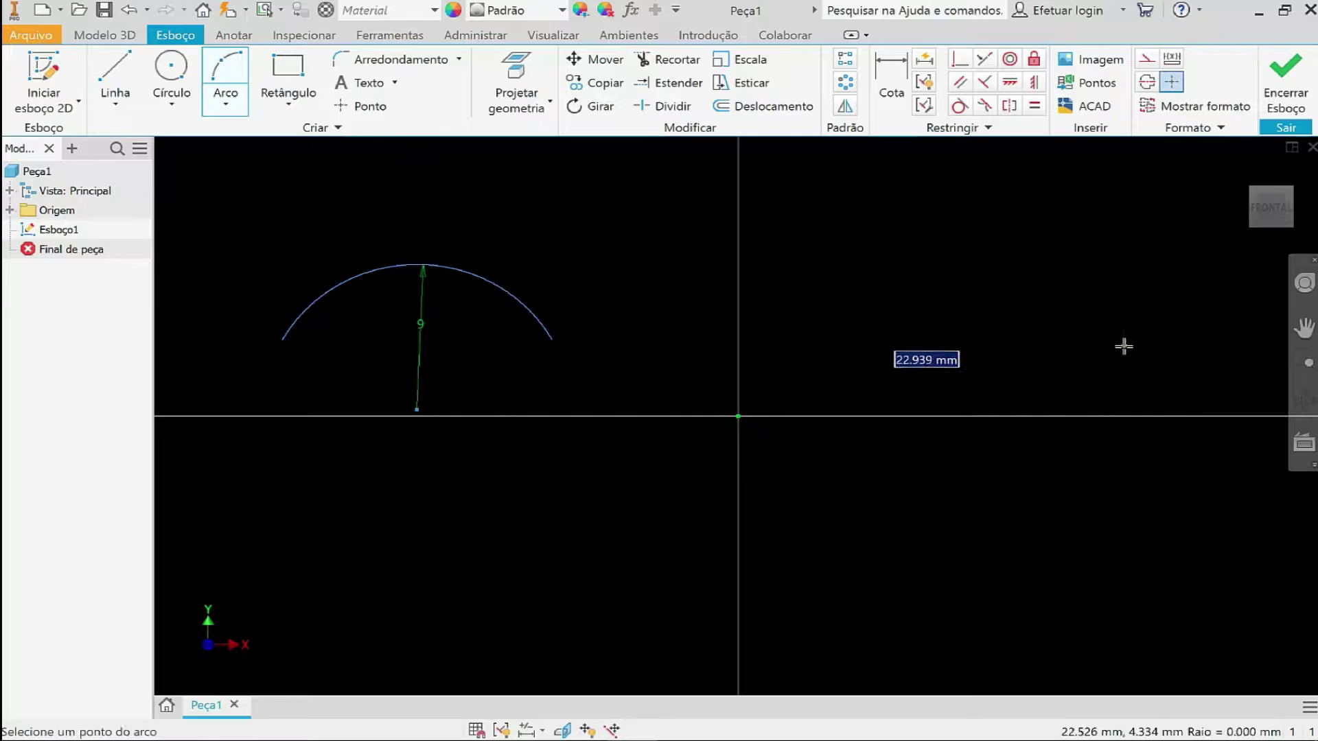
left_click(982, 399)
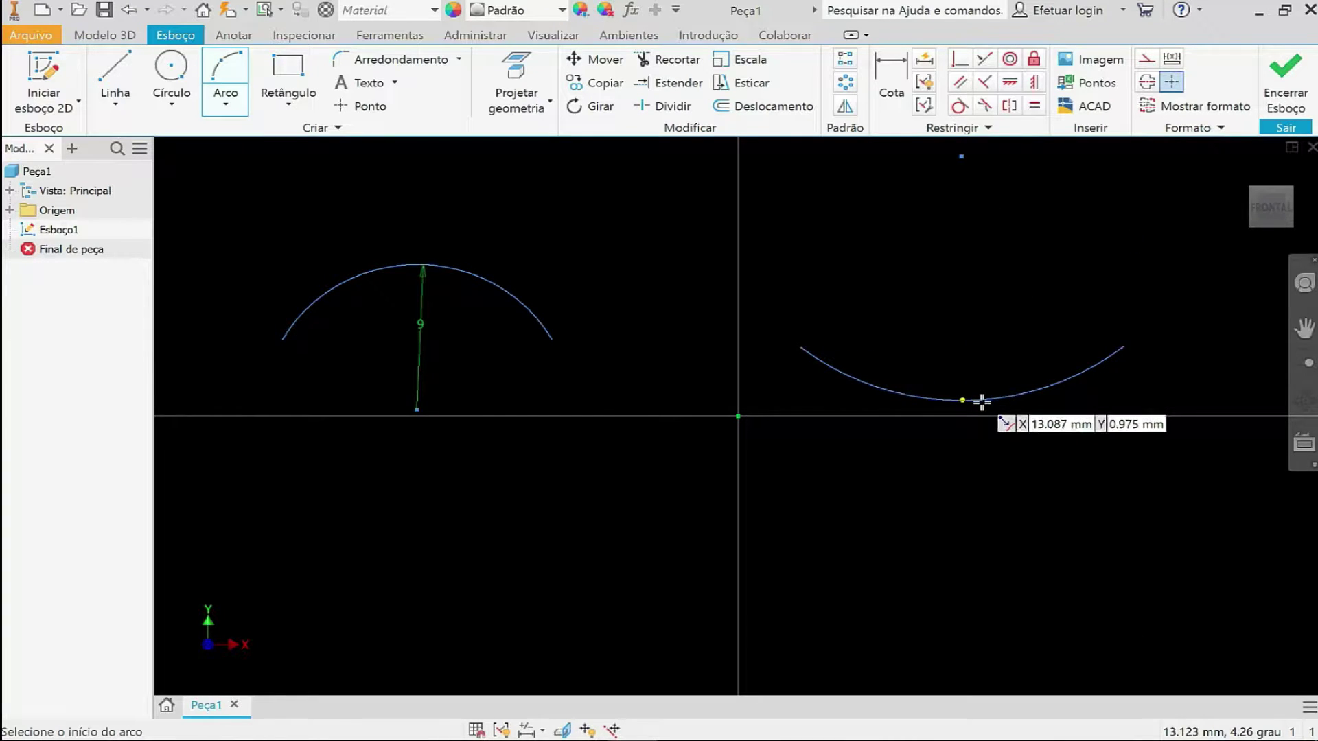
Draw a smaller, upward-bulging three-point arc above the wide arc on the right side of the origin.
left_click(816, 272)
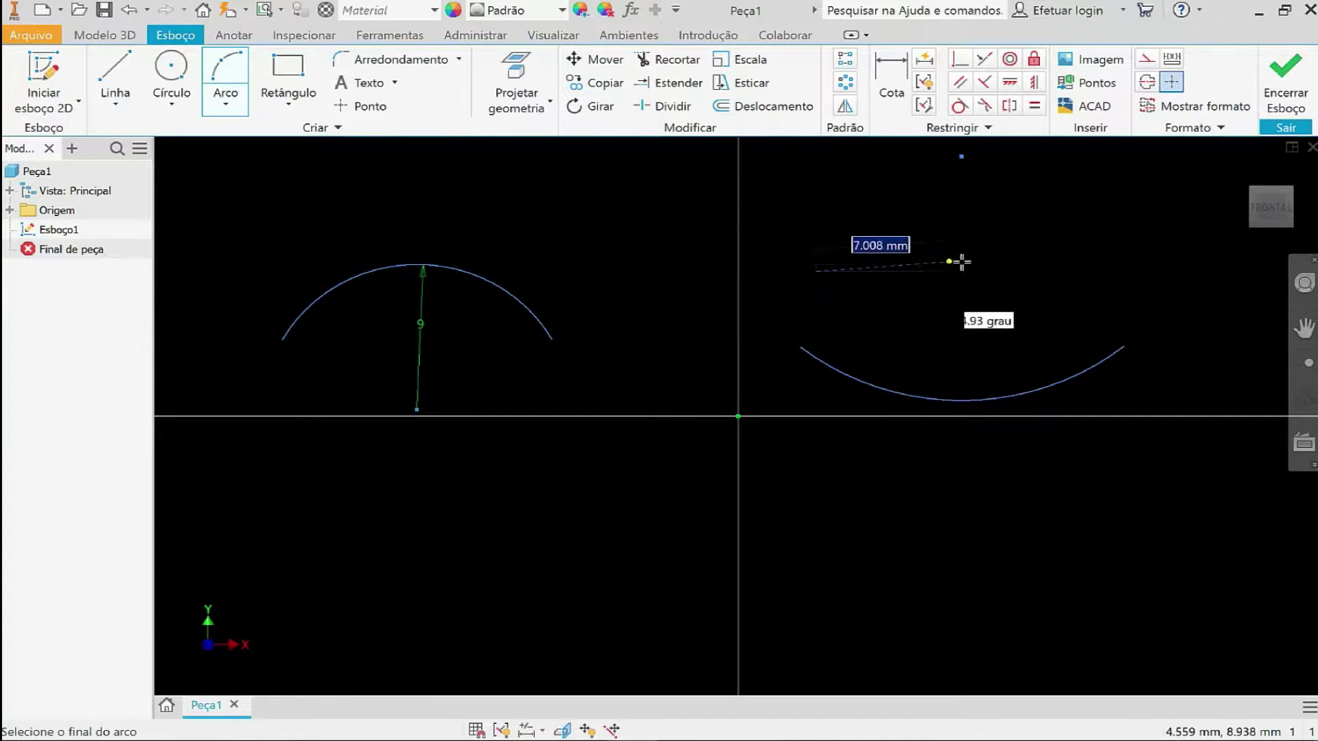
left_click(1036, 267)
left_click(934, 211)
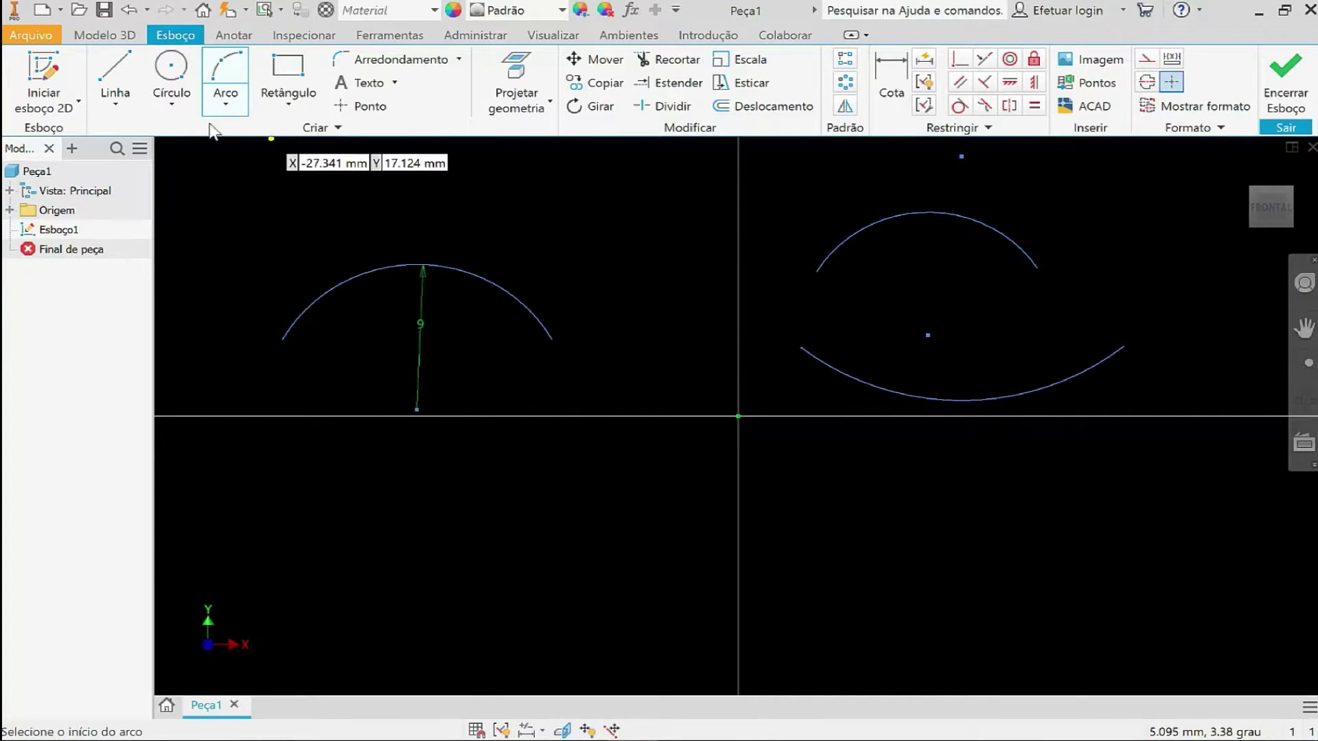
Draw three connected lines below the horizontal axis, left of the origin, forming a rectangle about 10 by 5 mm with its left side open.
left_click(129, 67)
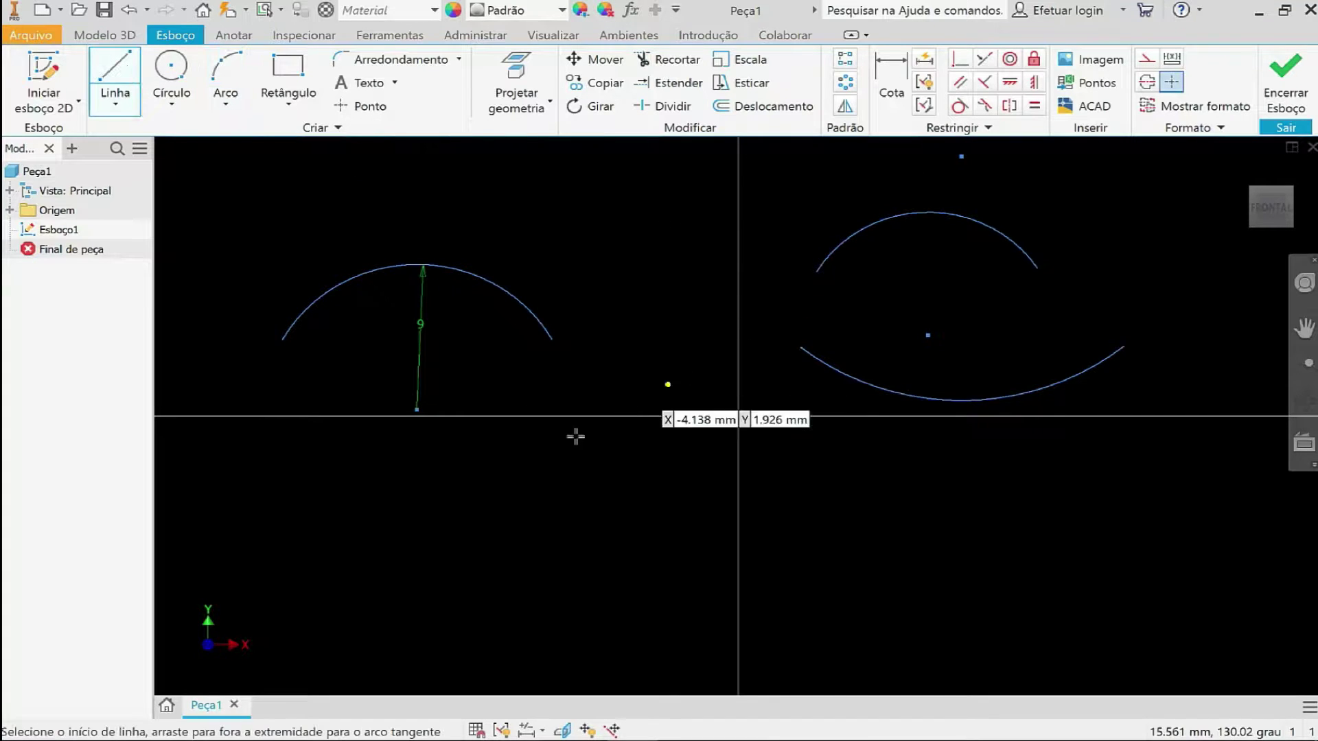
left_click(389, 496)
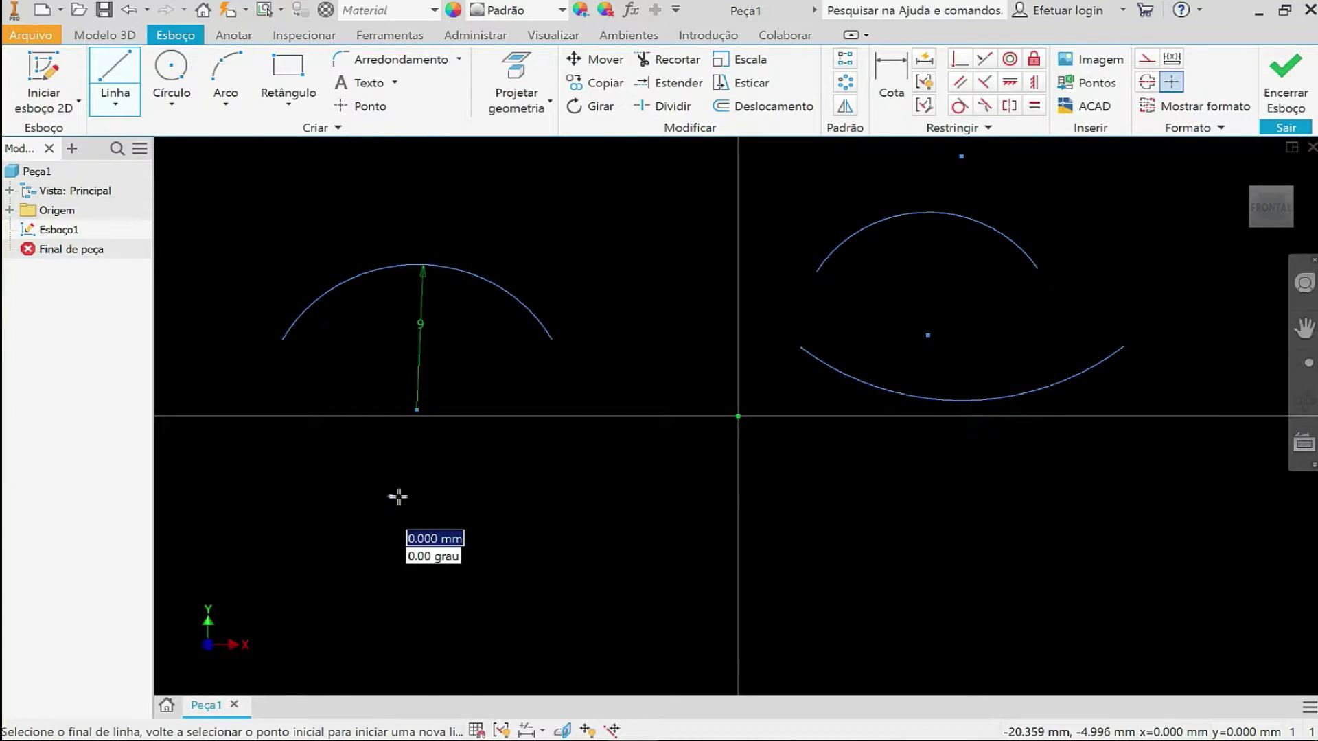
left_click(567, 497)
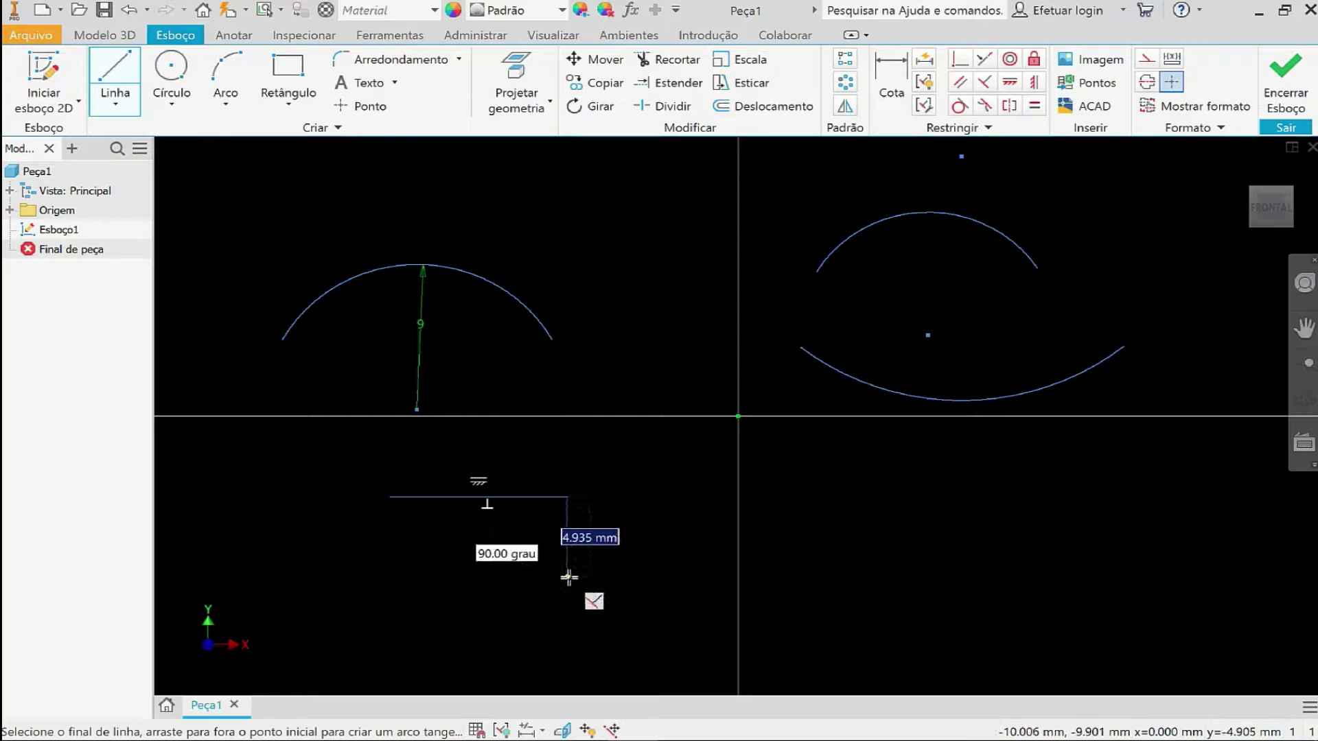
left_click(567, 578)
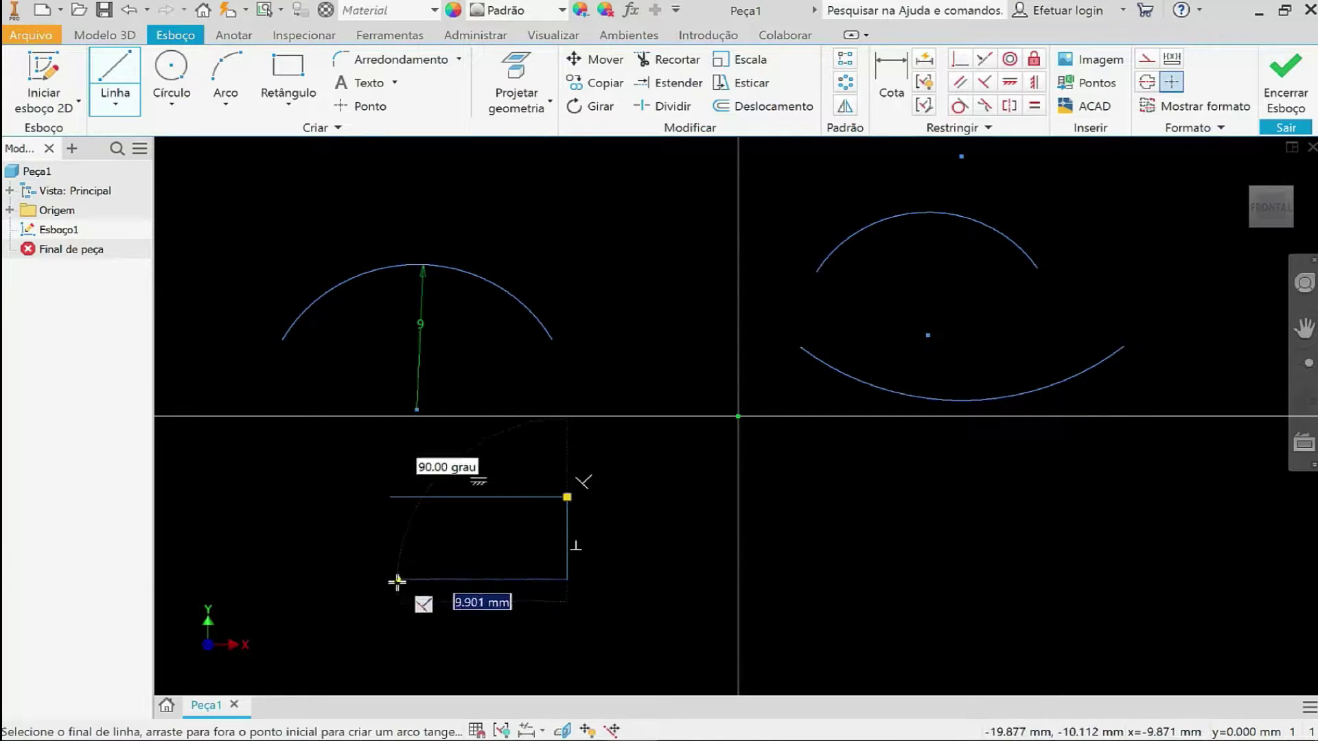
left_click(390, 580)
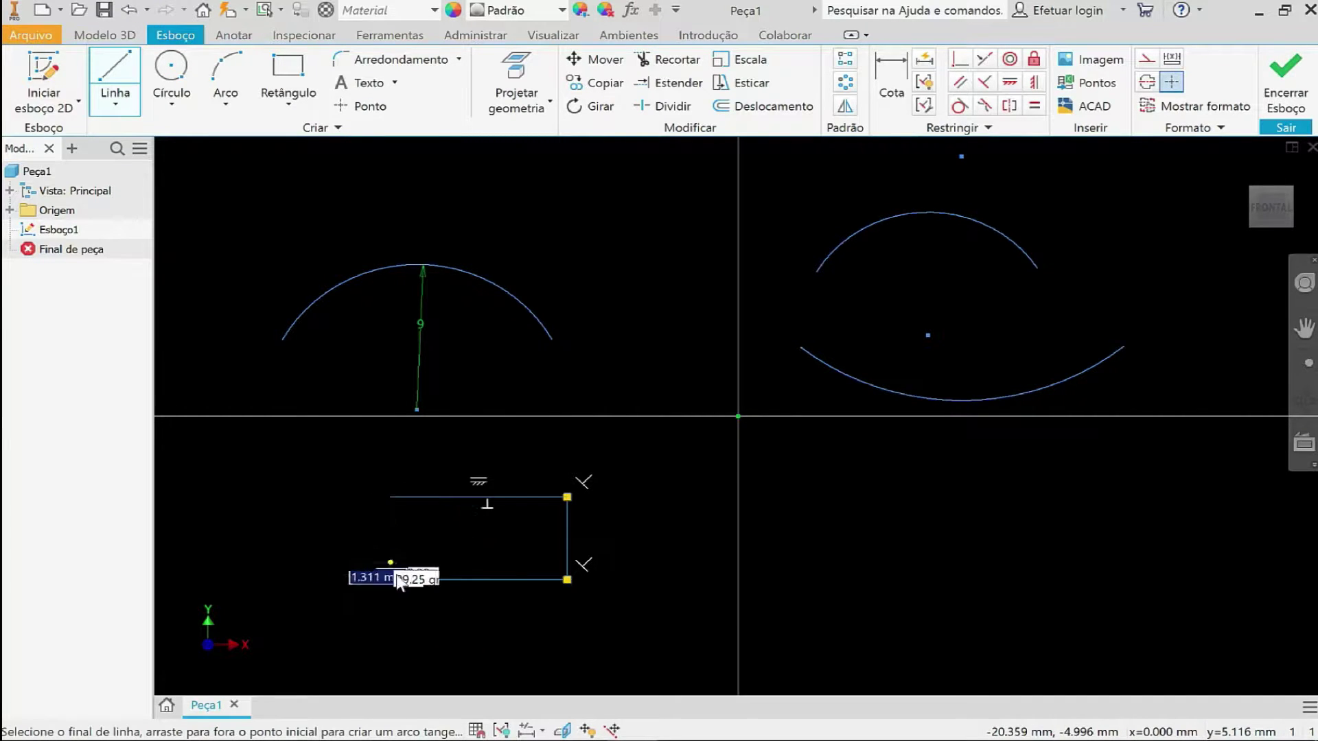
Close the rectangle's open left side with an outward-bulging three-point arc from the lower line's end to the upper line's end.
left_click(177, 78)
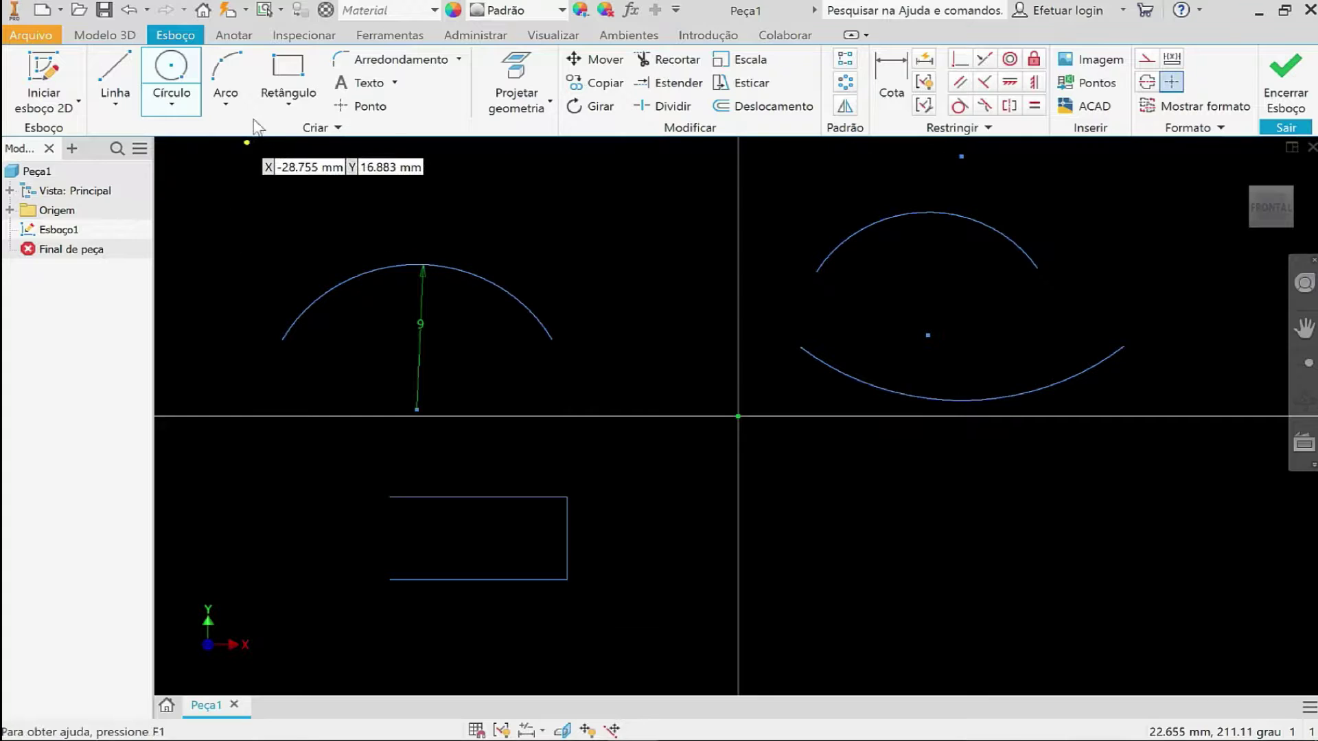
left_click(219, 74)
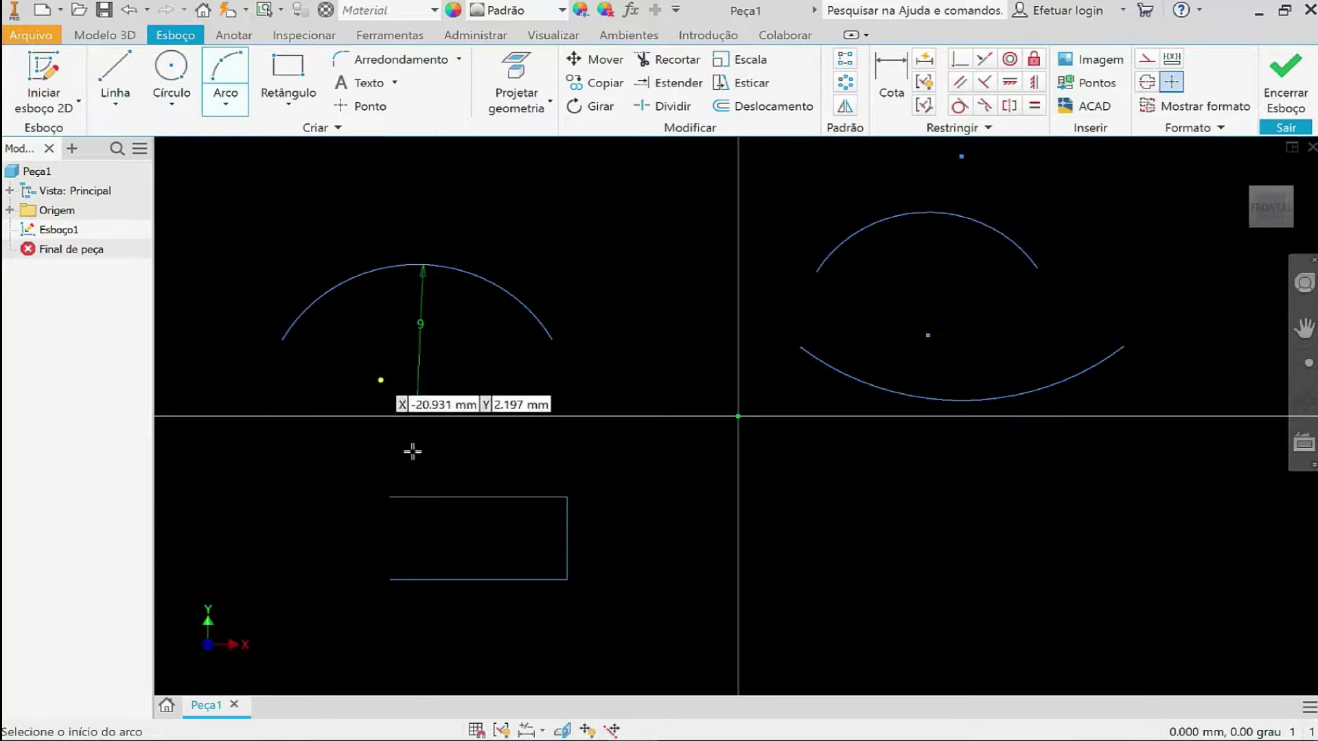
left_click(391, 581)
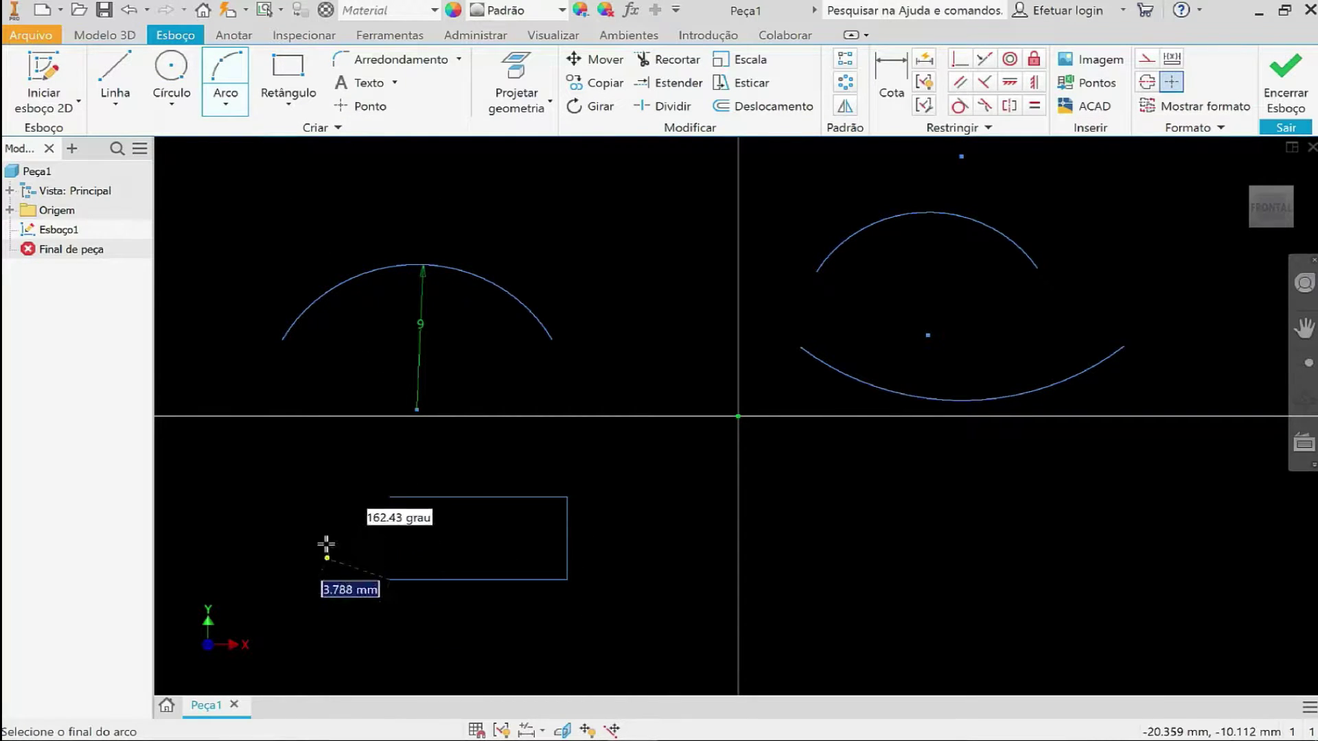
left_click(389, 498)
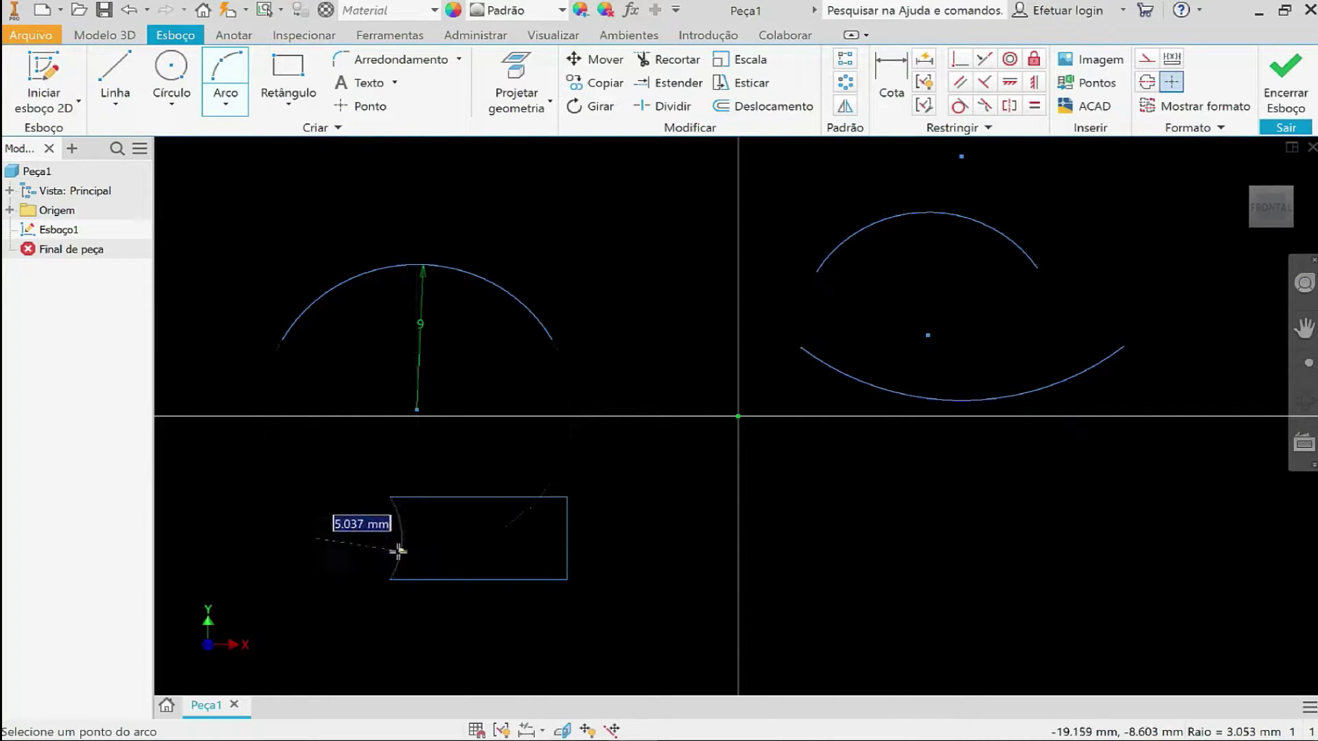
left_click(353, 545)
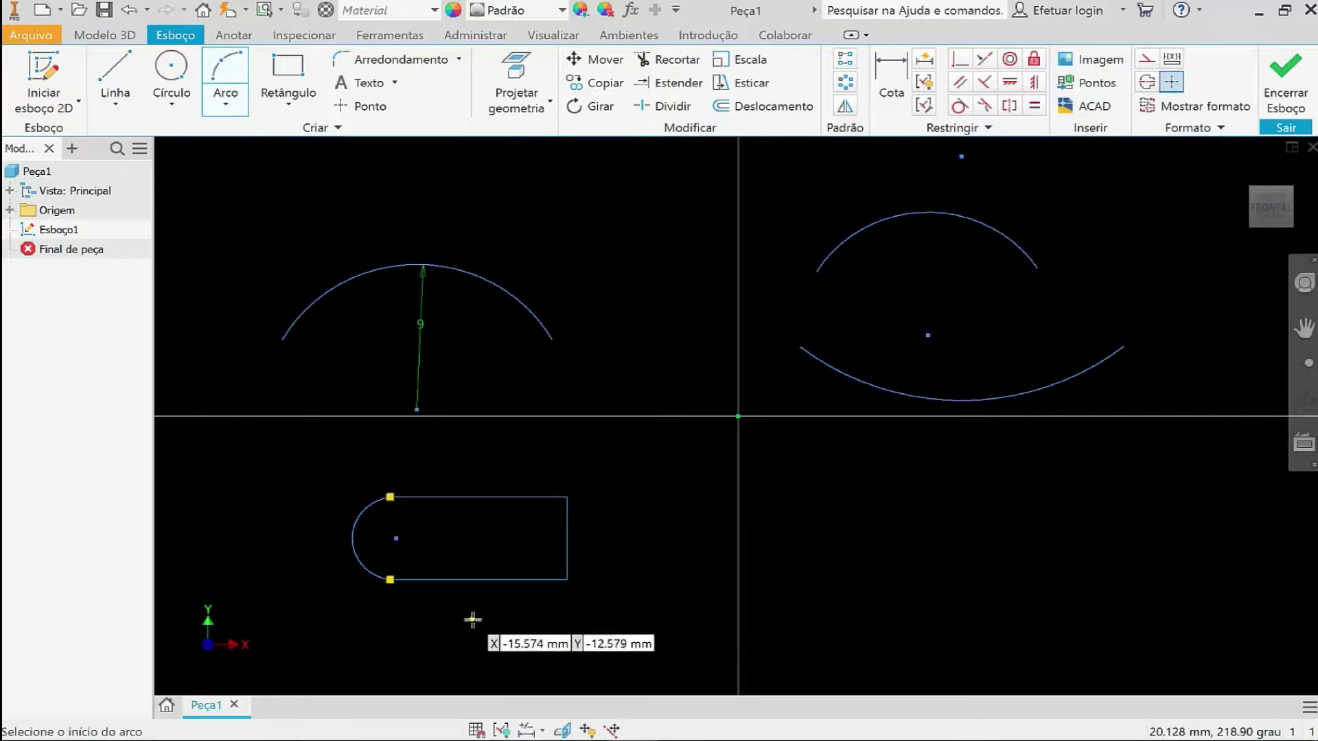
key("Escape")
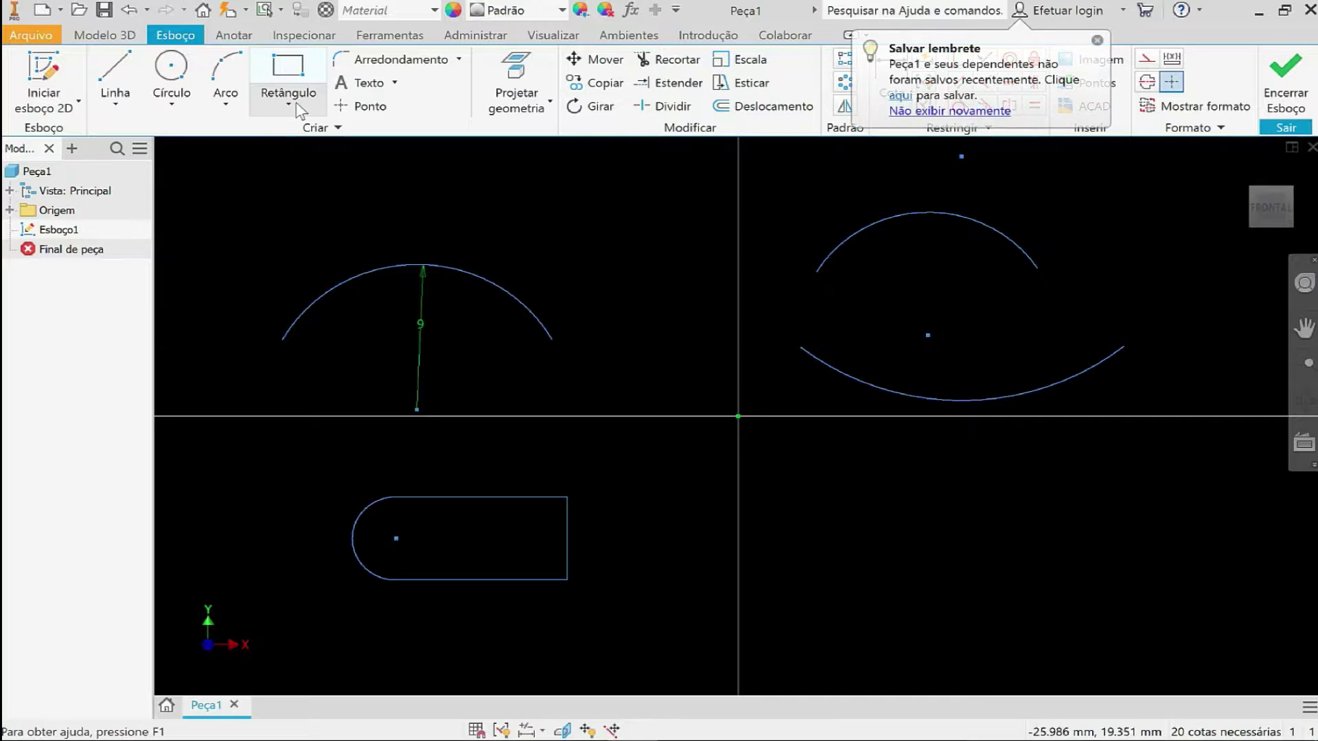
Draw a tangent arc from the right end of the 9 mm radius arc, dipping downward to continue the curve as a wave.
left_click(227, 103)
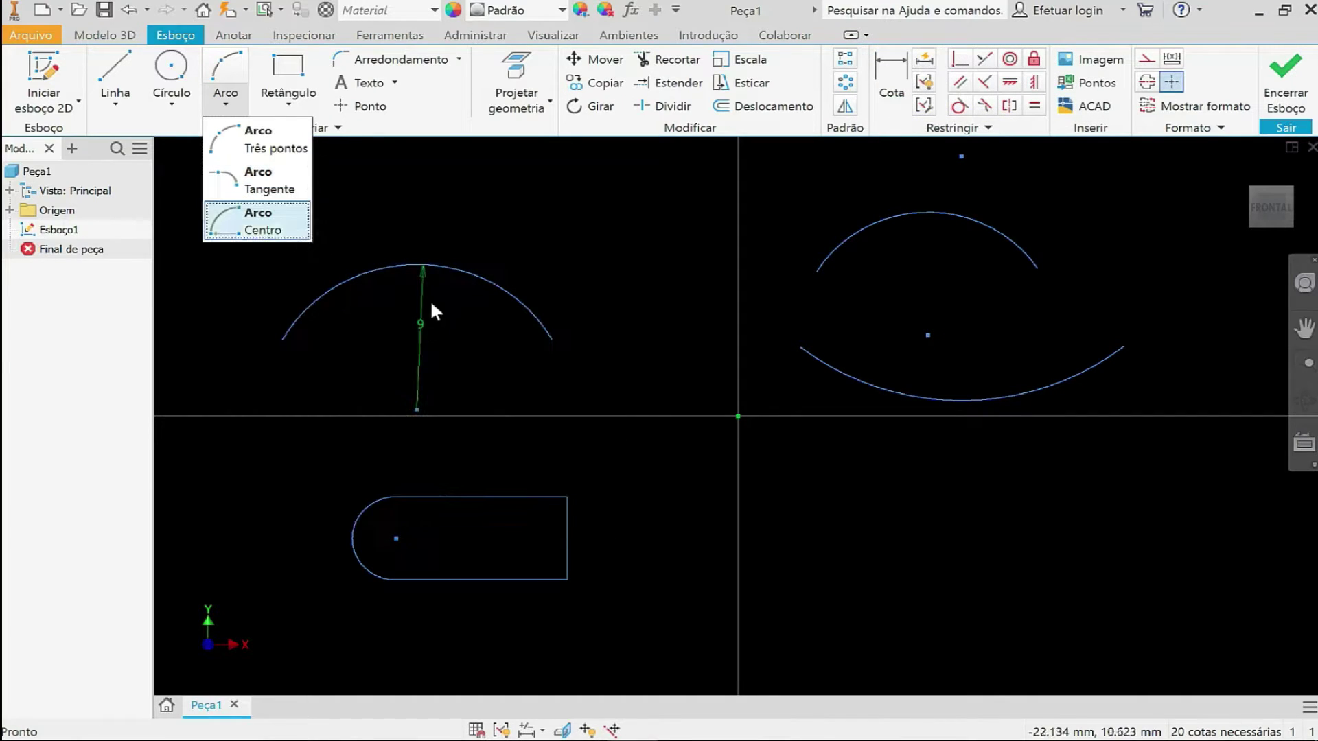
left_click(267, 176)
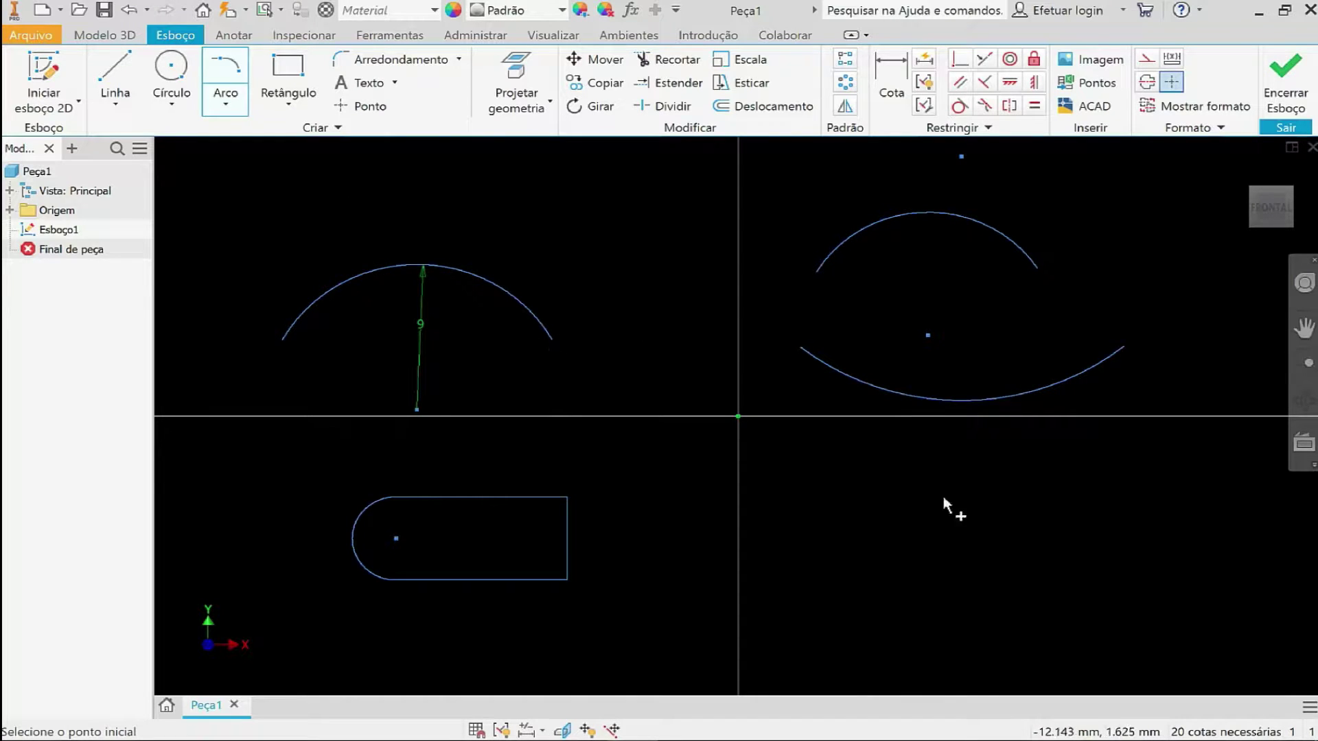
left_click(553, 339)
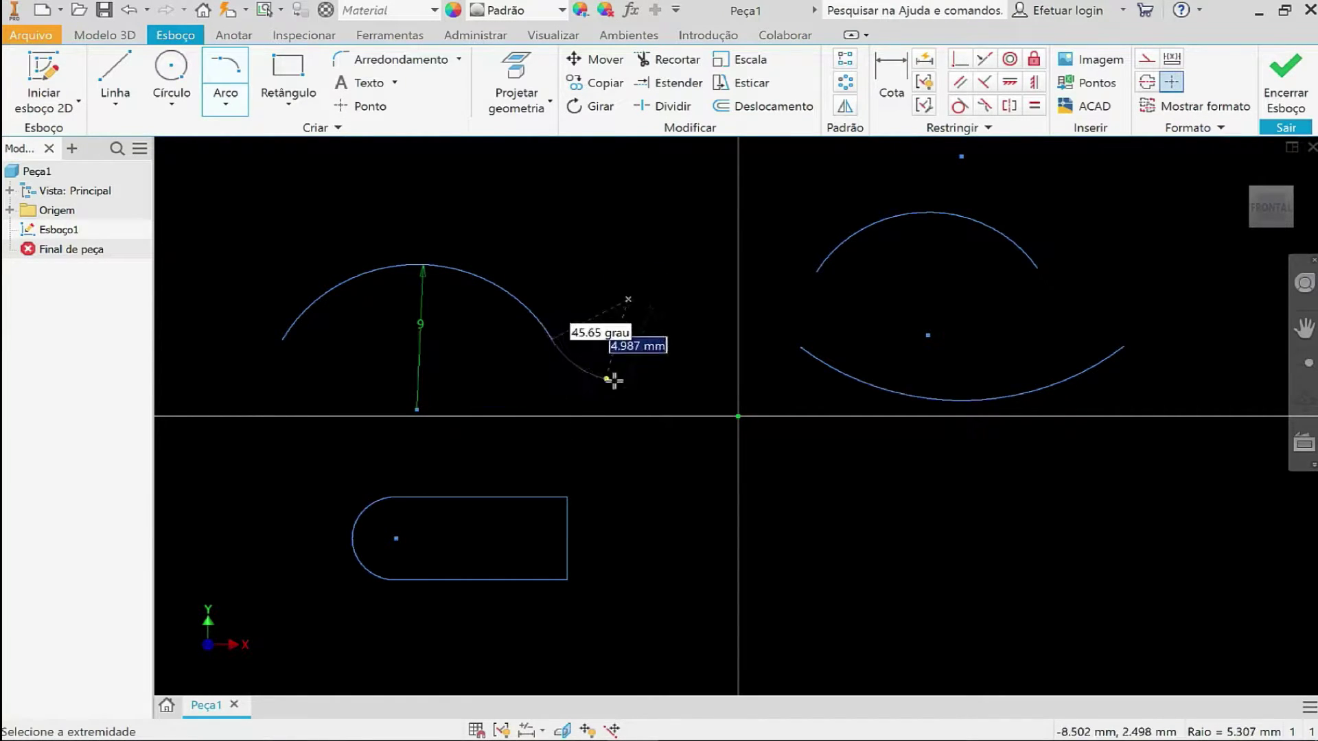
left_click(670, 365)
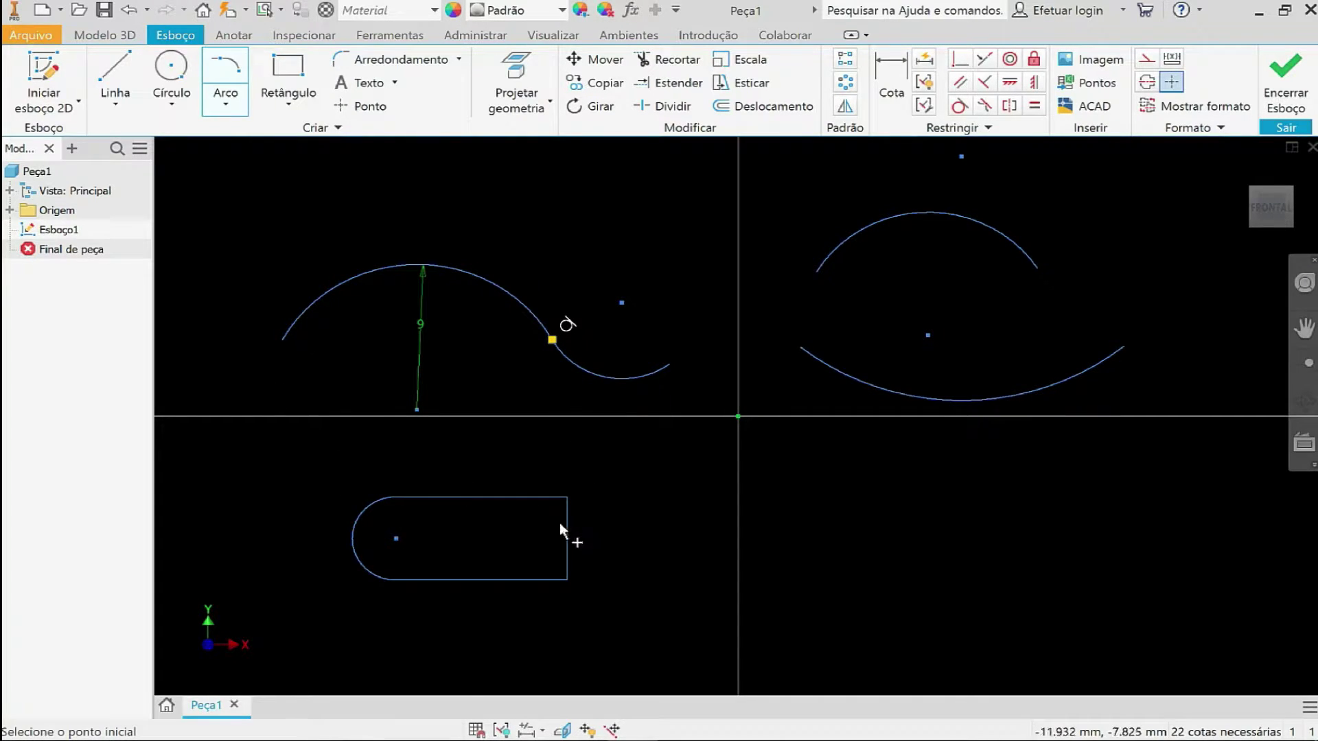
Draw a zigzag of three connected lines above the 9 mm radius arc, with a first segment about 7.6 mm long.
middle_click_drag(834, 327, 786, 283)
scroll(810, 293, "up", 3)
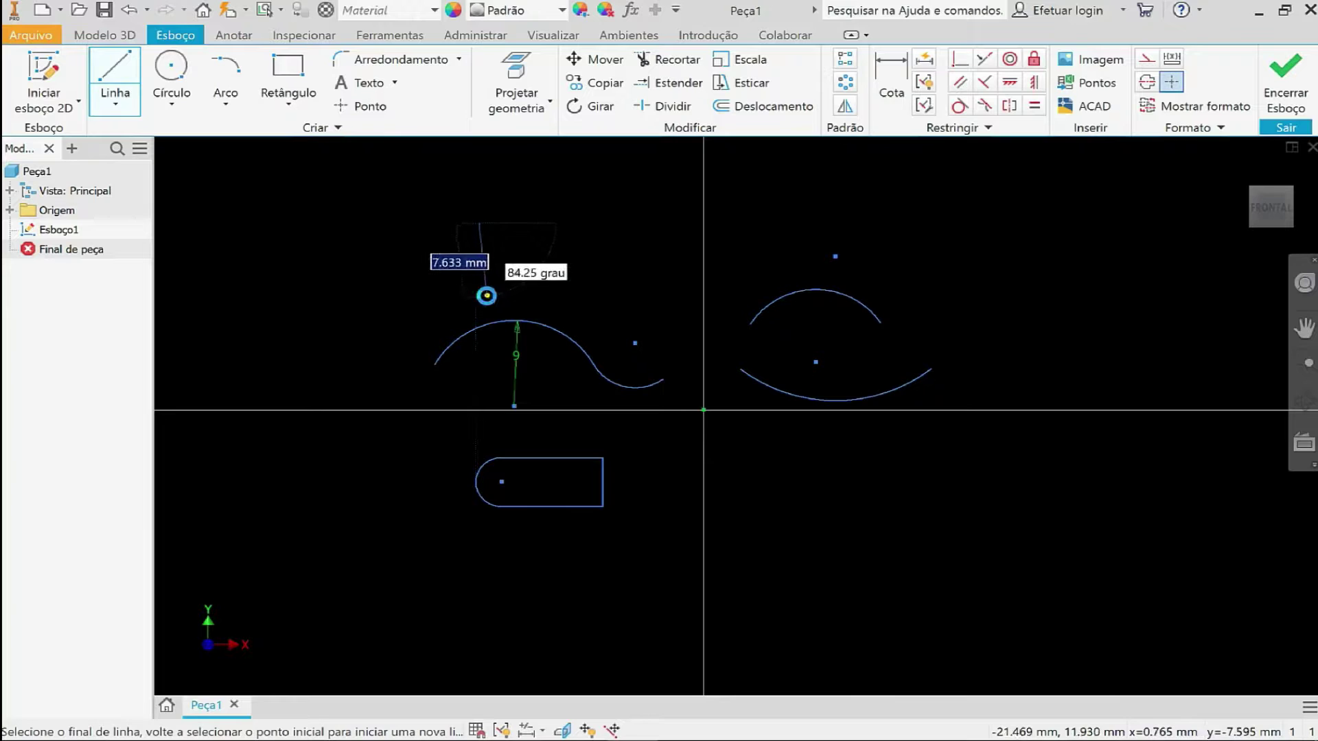
left_click(485, 296)
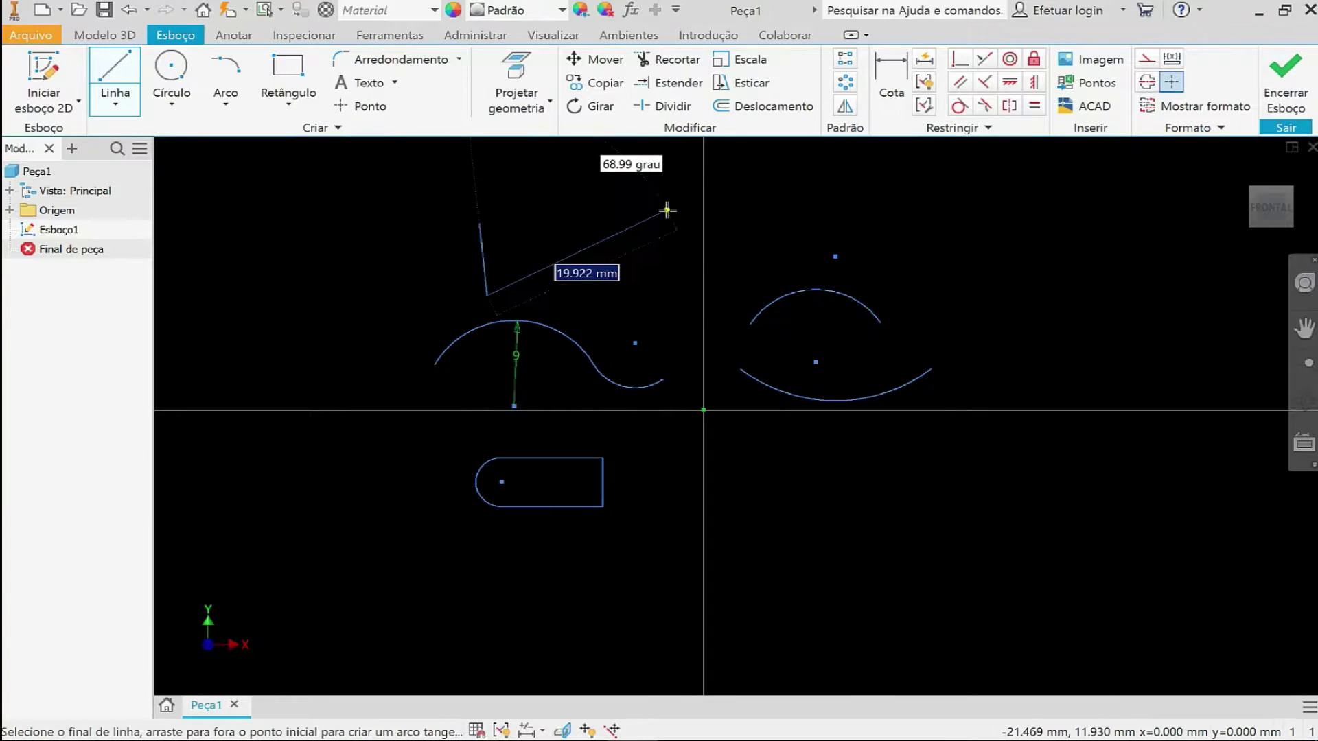
key("Escape")
left_click(526, 176)
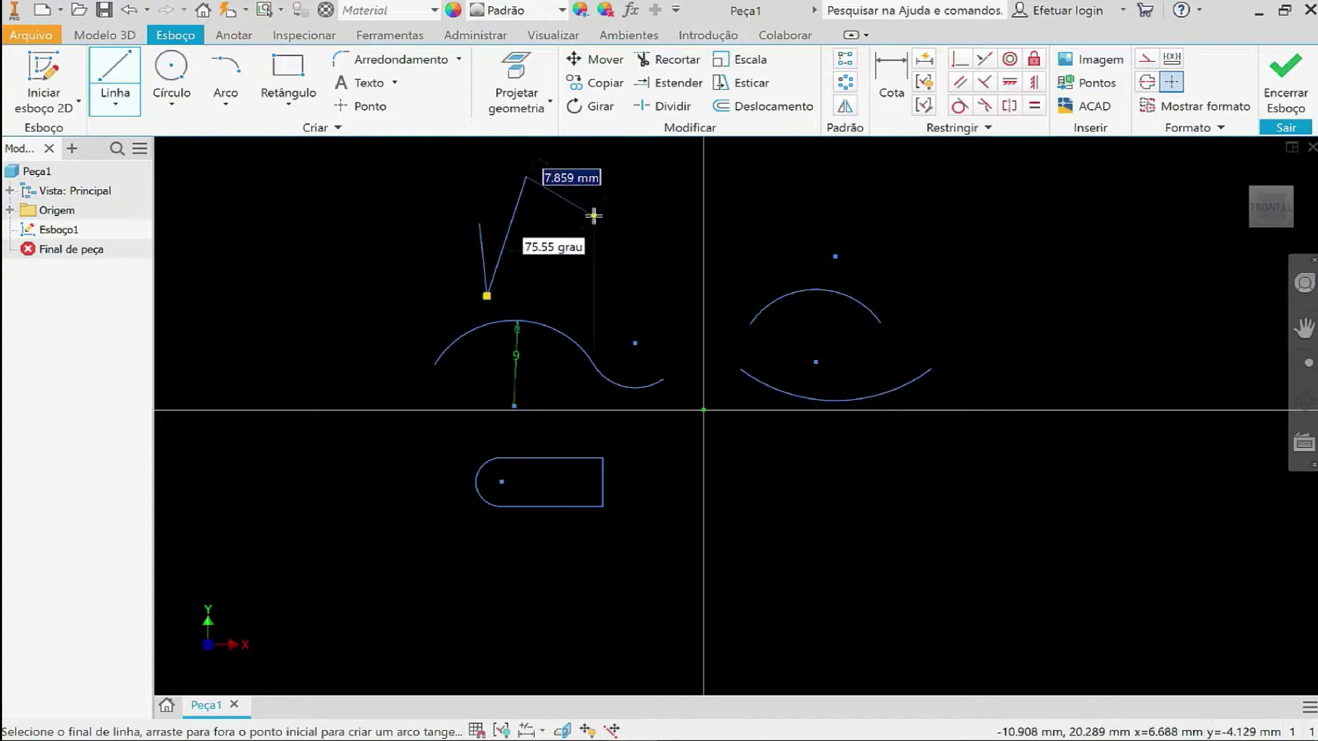
left_click(589, 212)
key("Escape")
key("Escape")
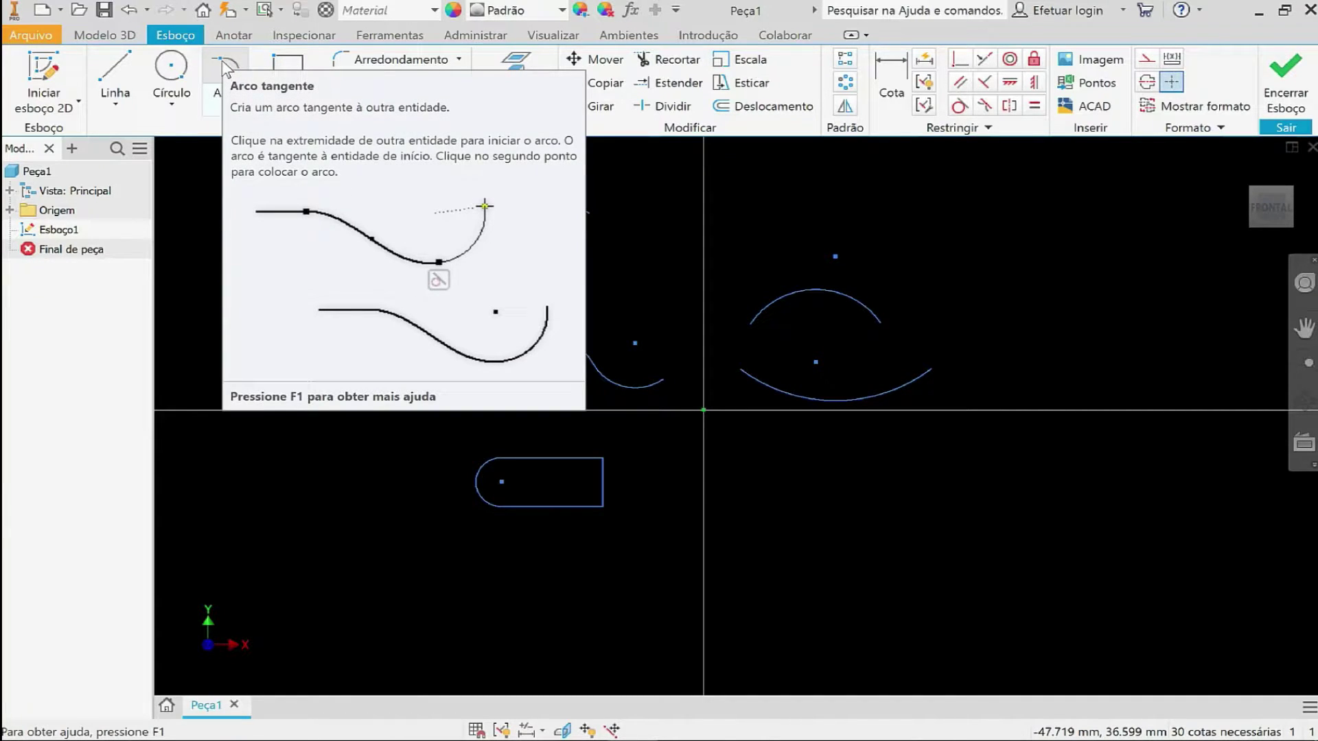
Draw a tangent arc from the upper end of the zigzag's first segment to the zigzag's peak.
left_click(225, 68)
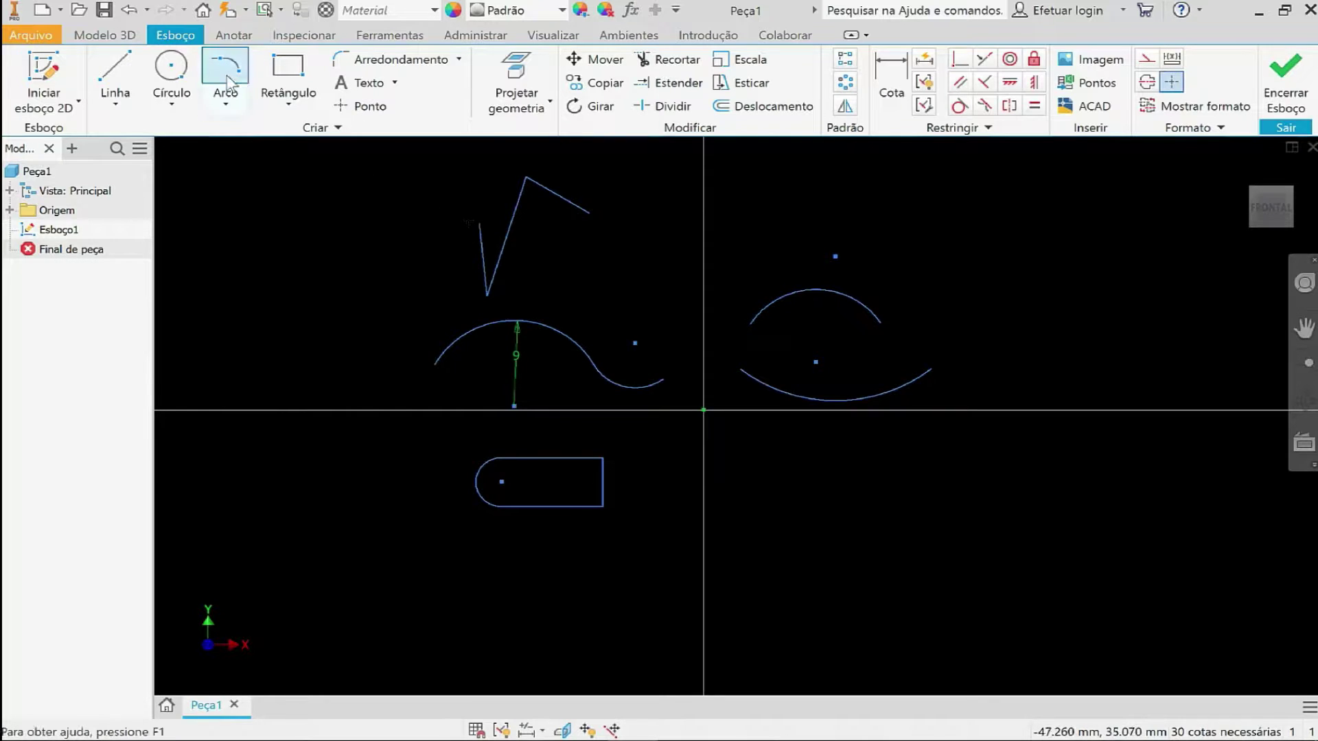
left_click(480, 222)
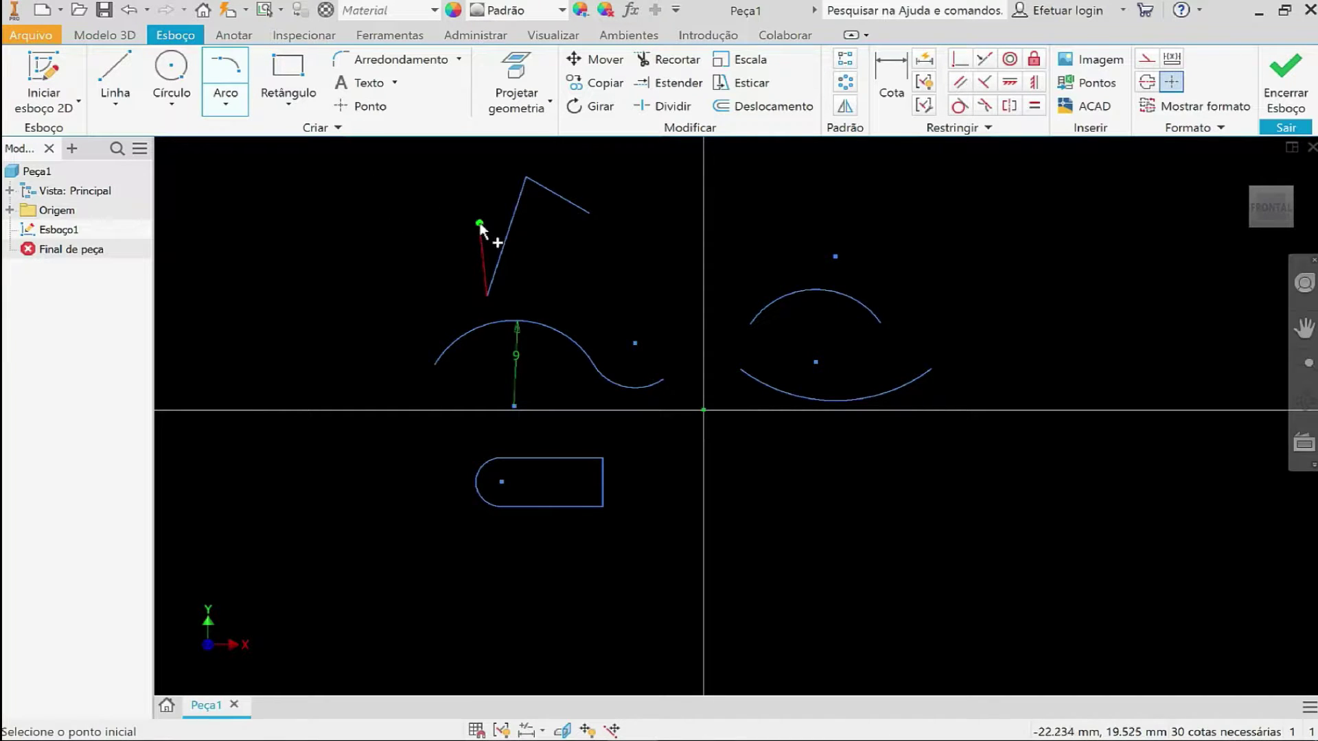
left_click(526, 178)
middle_click_drag(588, 230, 589, 313)
key("Escape")
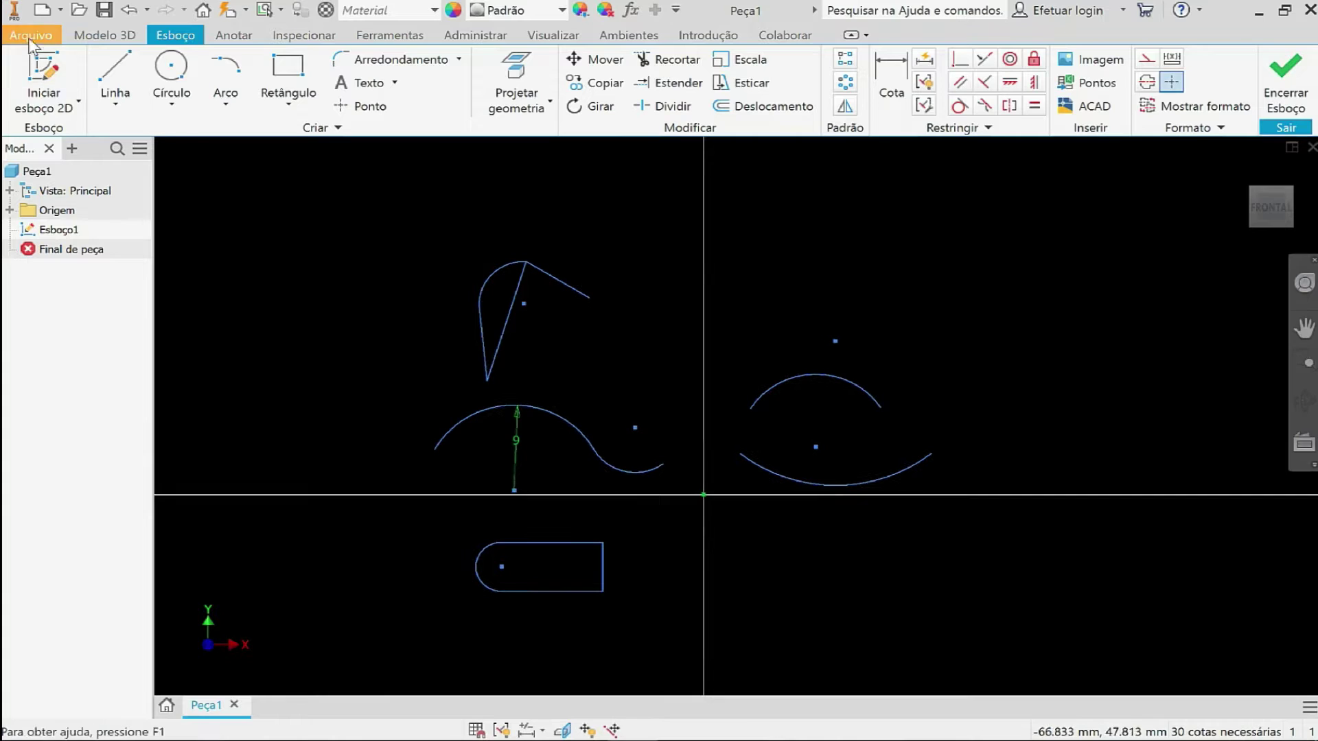
Draw a line from the zigzag's peak up to the right and curl a tangent arc, about 5.7 mm in radius, from its end.
left_click(118, 67)
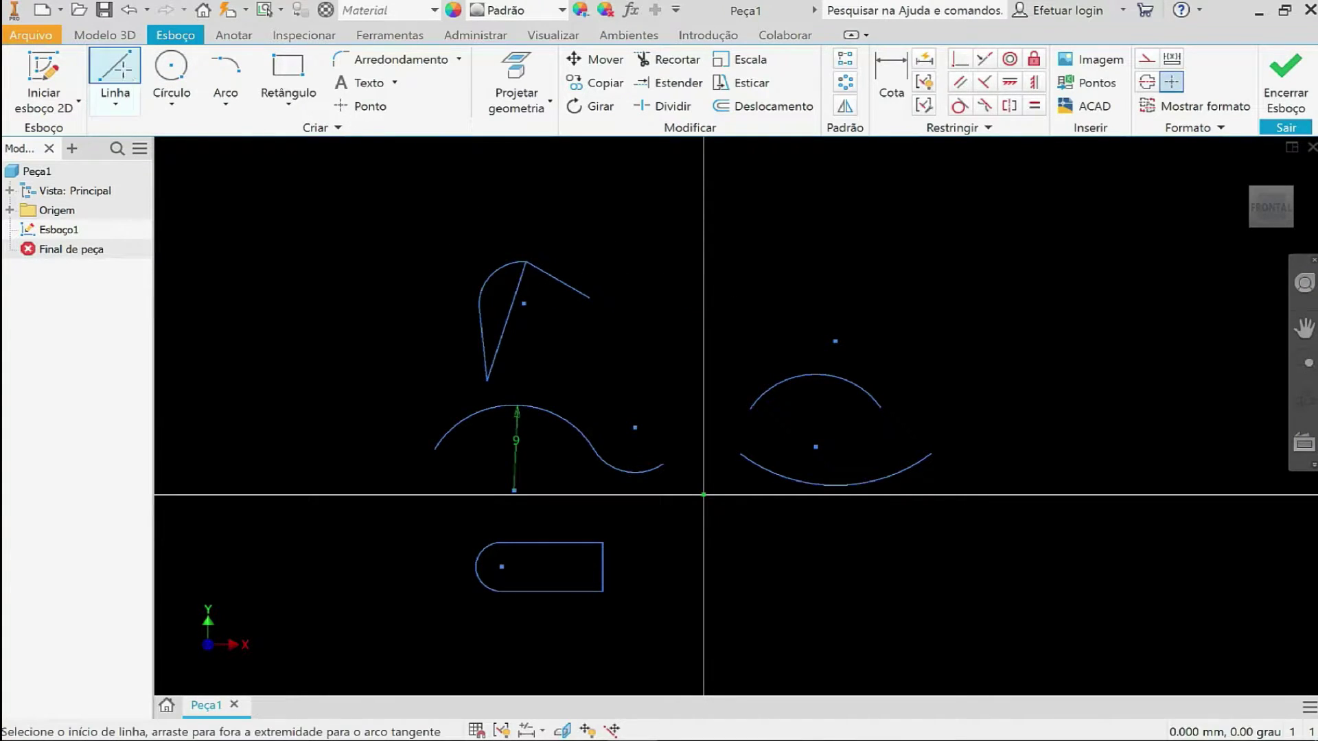
left_click(526, 262)
left_click(678, 230)
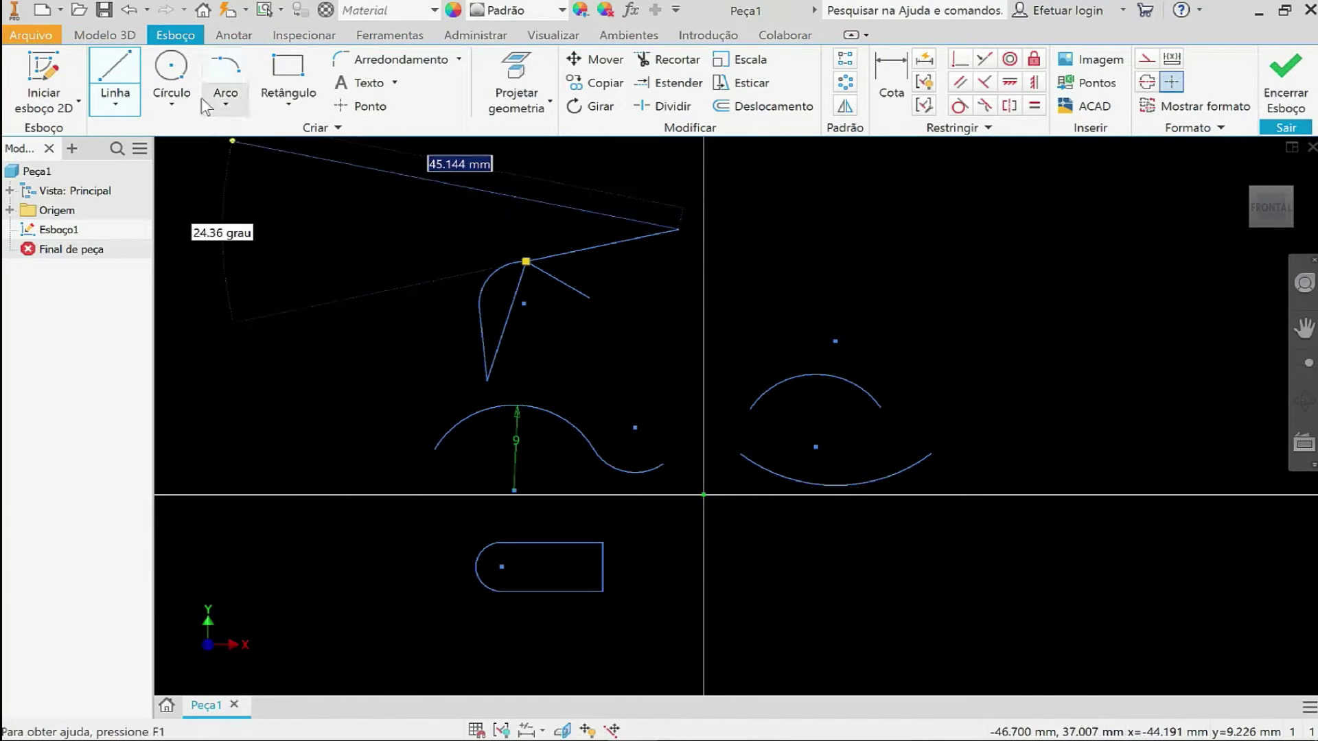
left_click(221, 73)
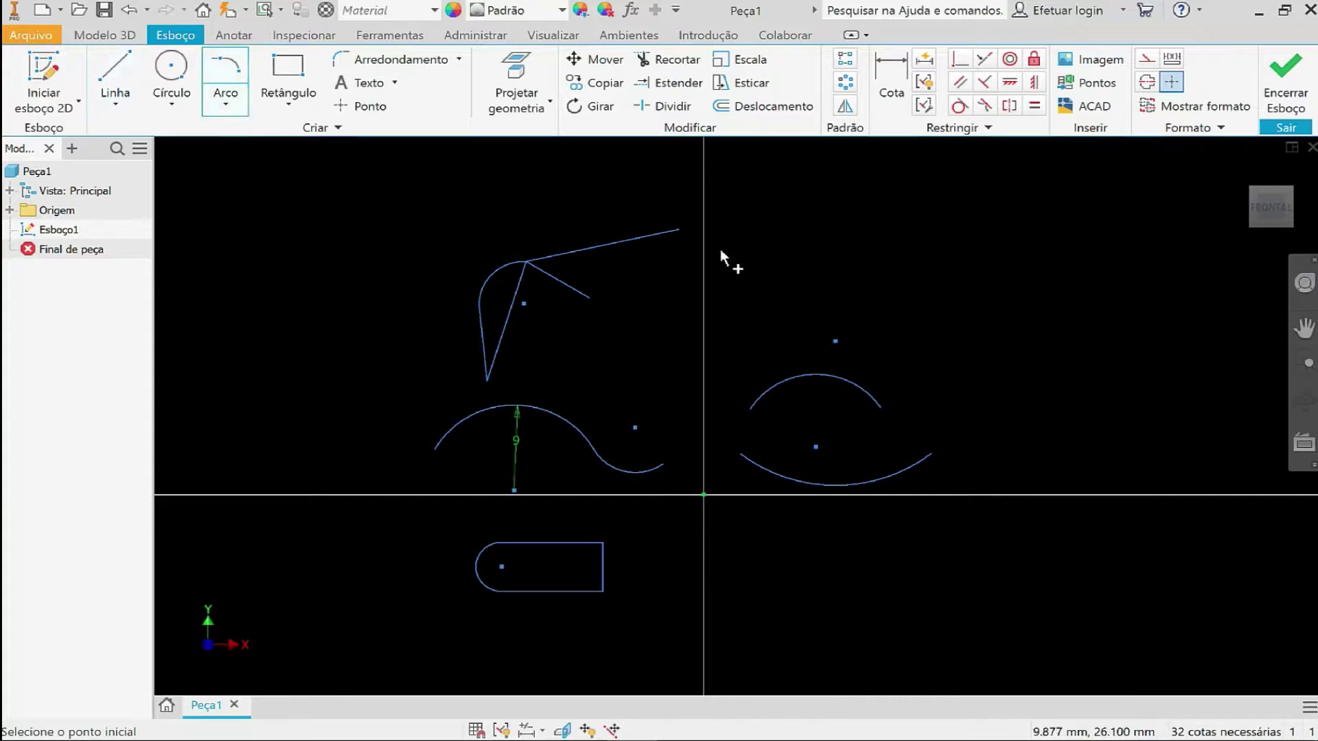
left_click(679, 230)
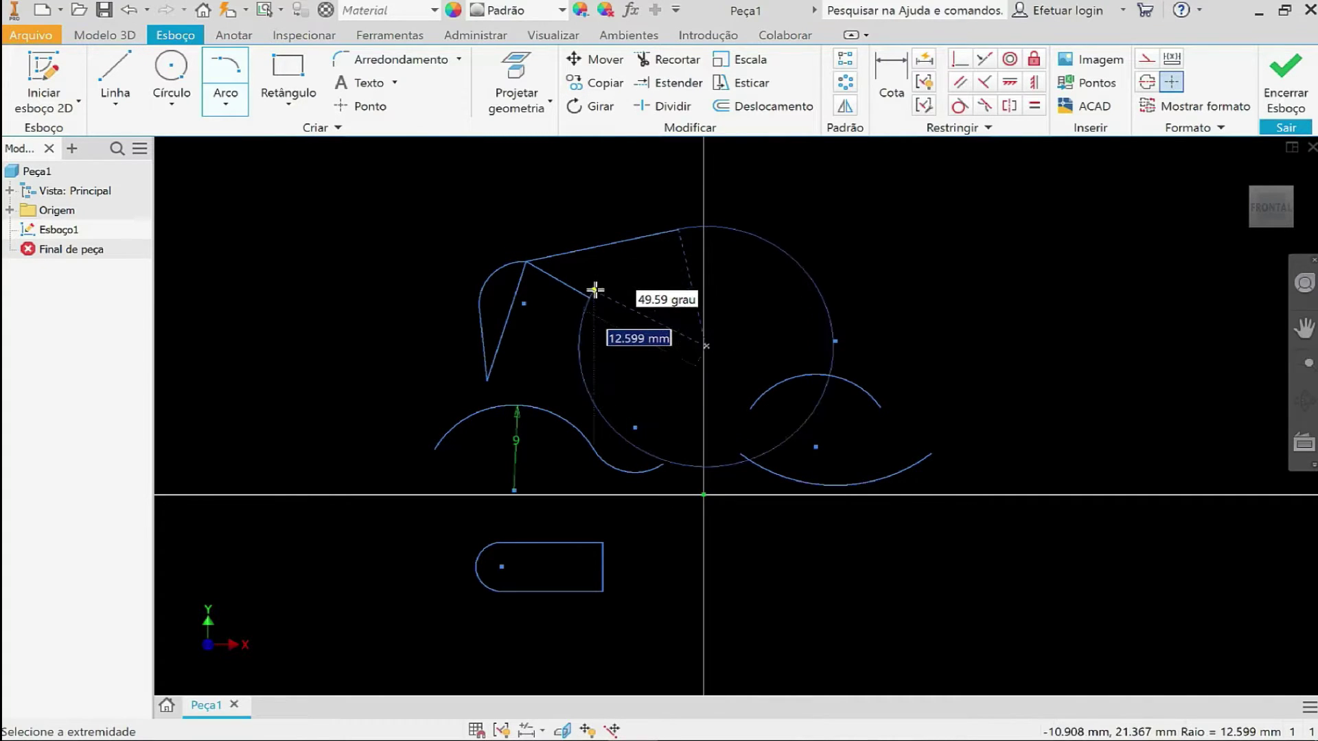
left_click(635, 293)
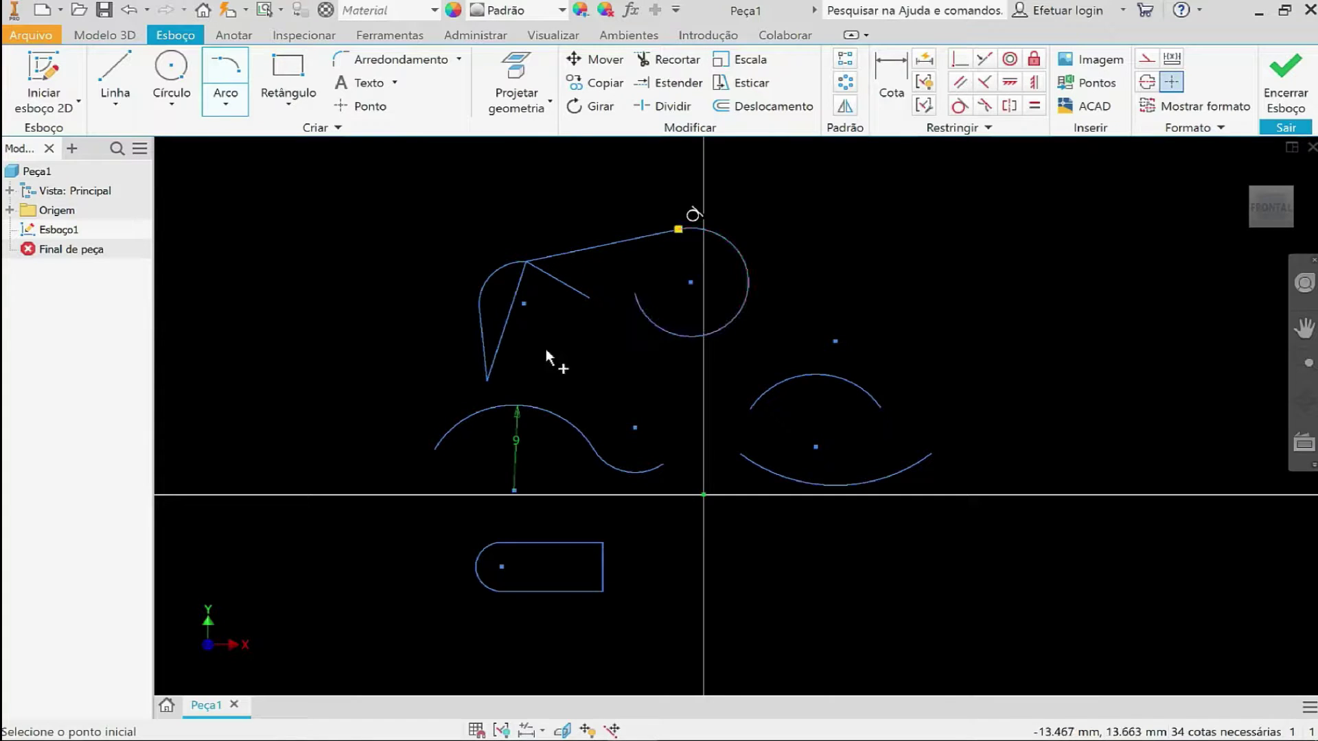
Connect the open end of the curled tangent arc to the lower end of the zigzag's last segment with a line.
left_click(115, 103)
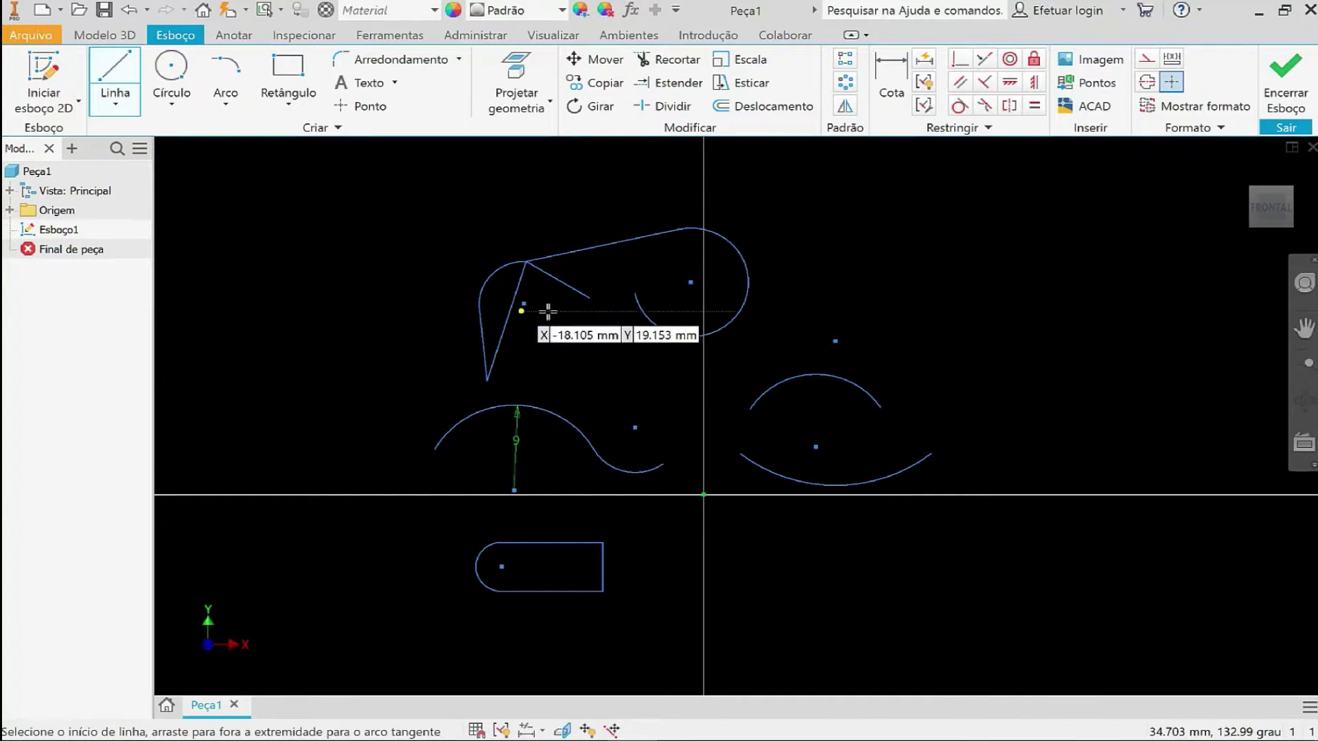
left_click(634, 294)
scroll(635, 294, "up", 2)
left_click(586, 295)
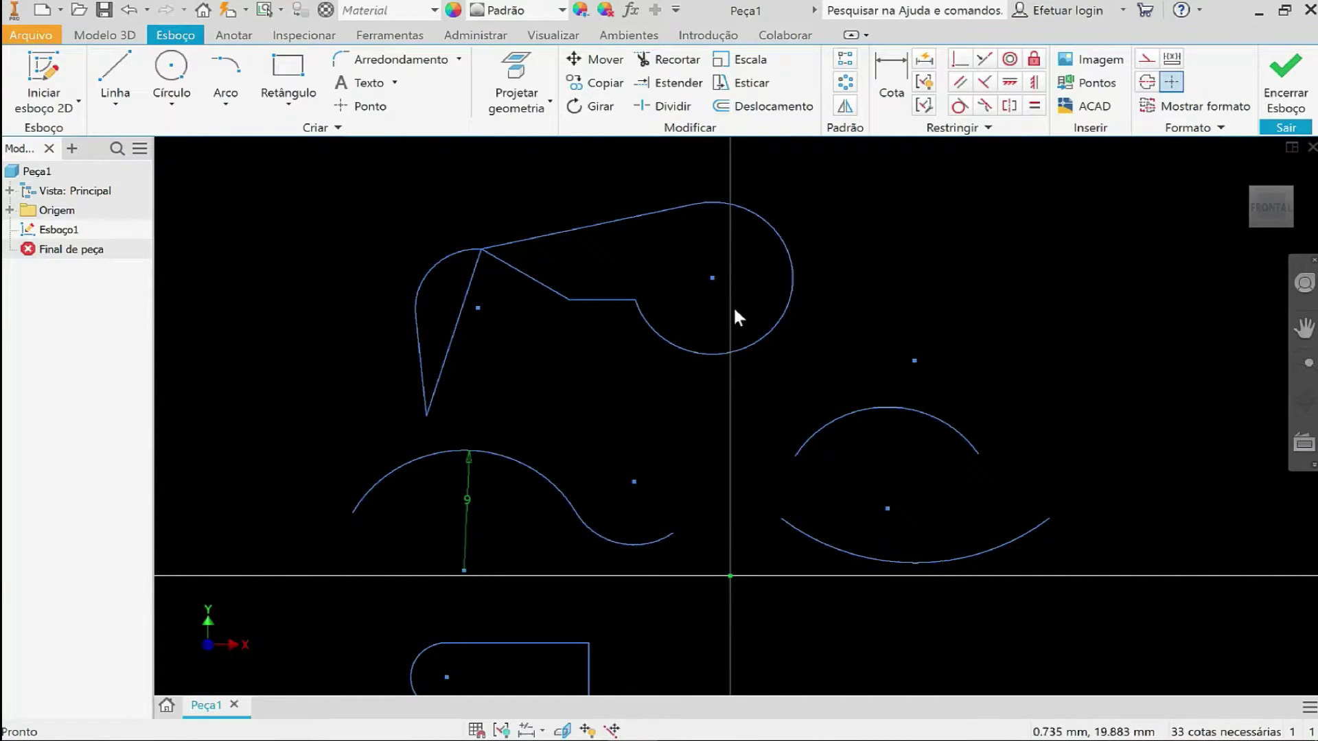
scroll(700, 288, "down", 2)
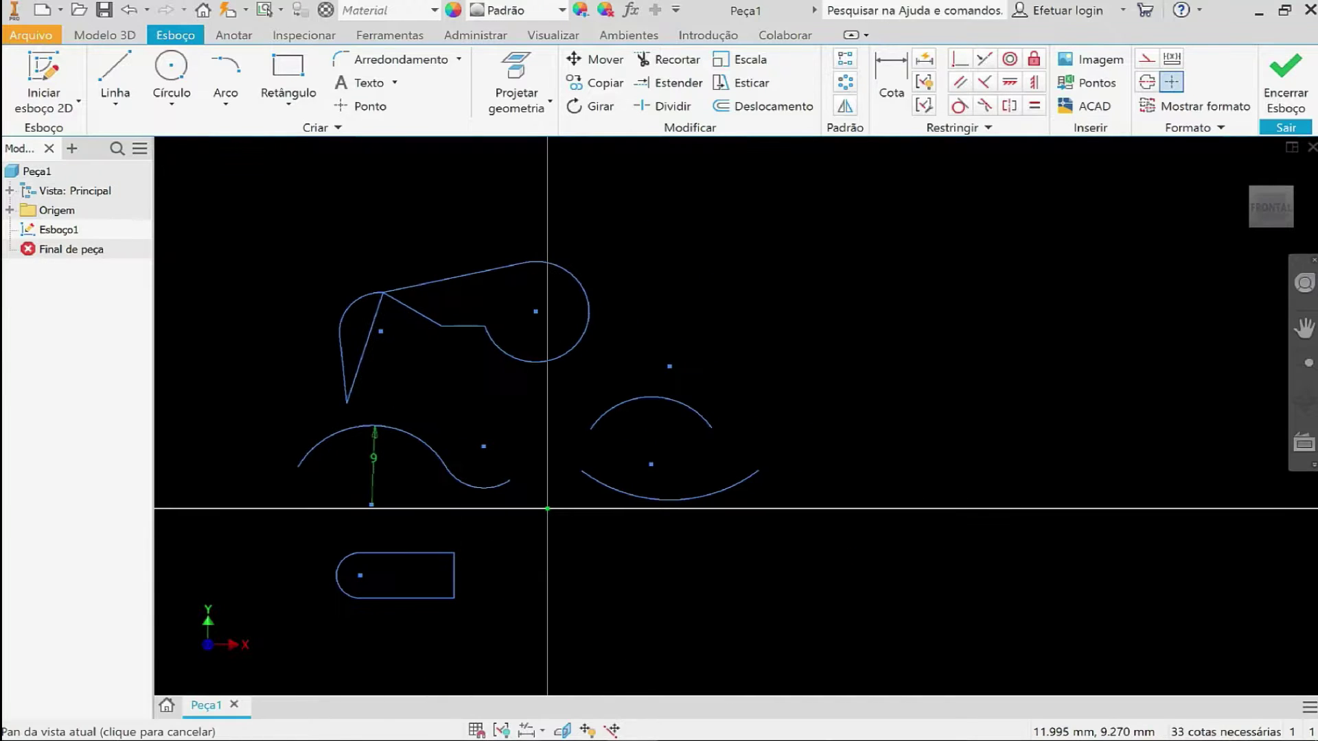
Draw a centre-point arc above and right of the existing arcs, with a radius of about 14.8 mm and a sweep of about 72°.
left_click(228, 101)
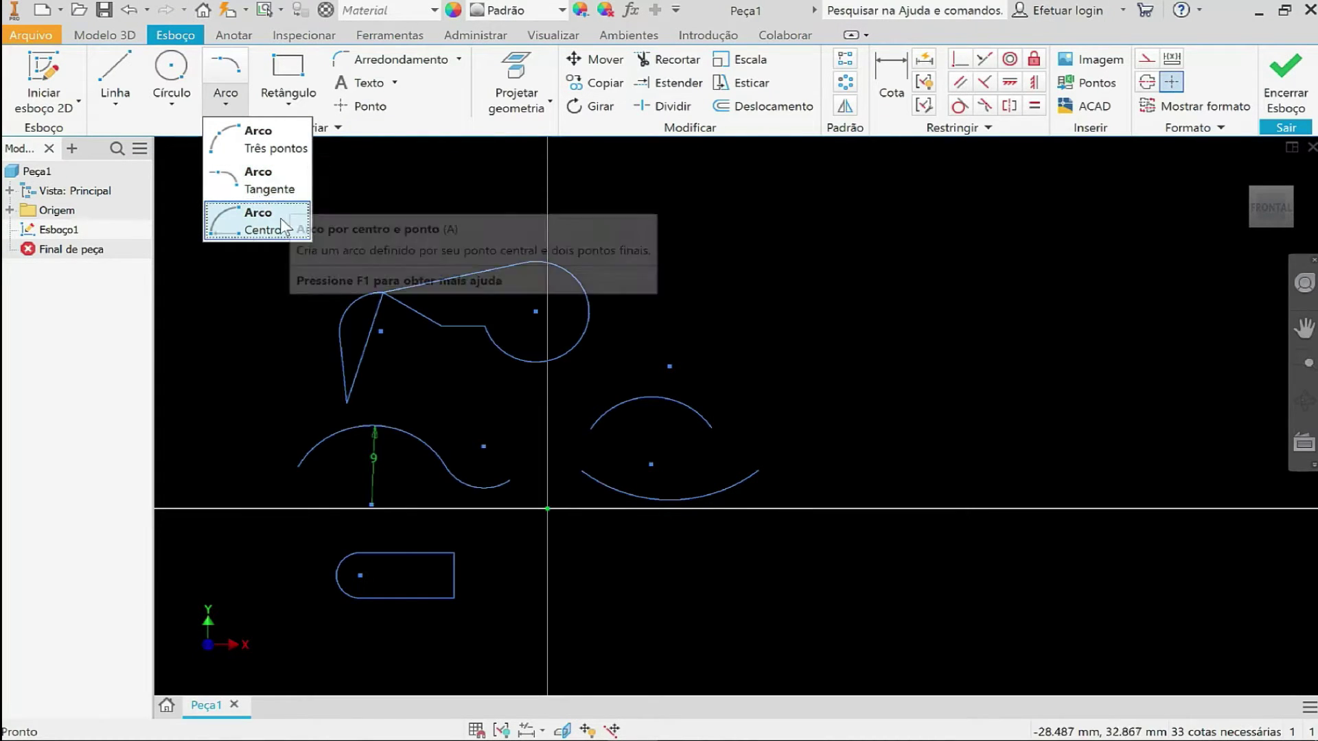
left_click(227, 103)
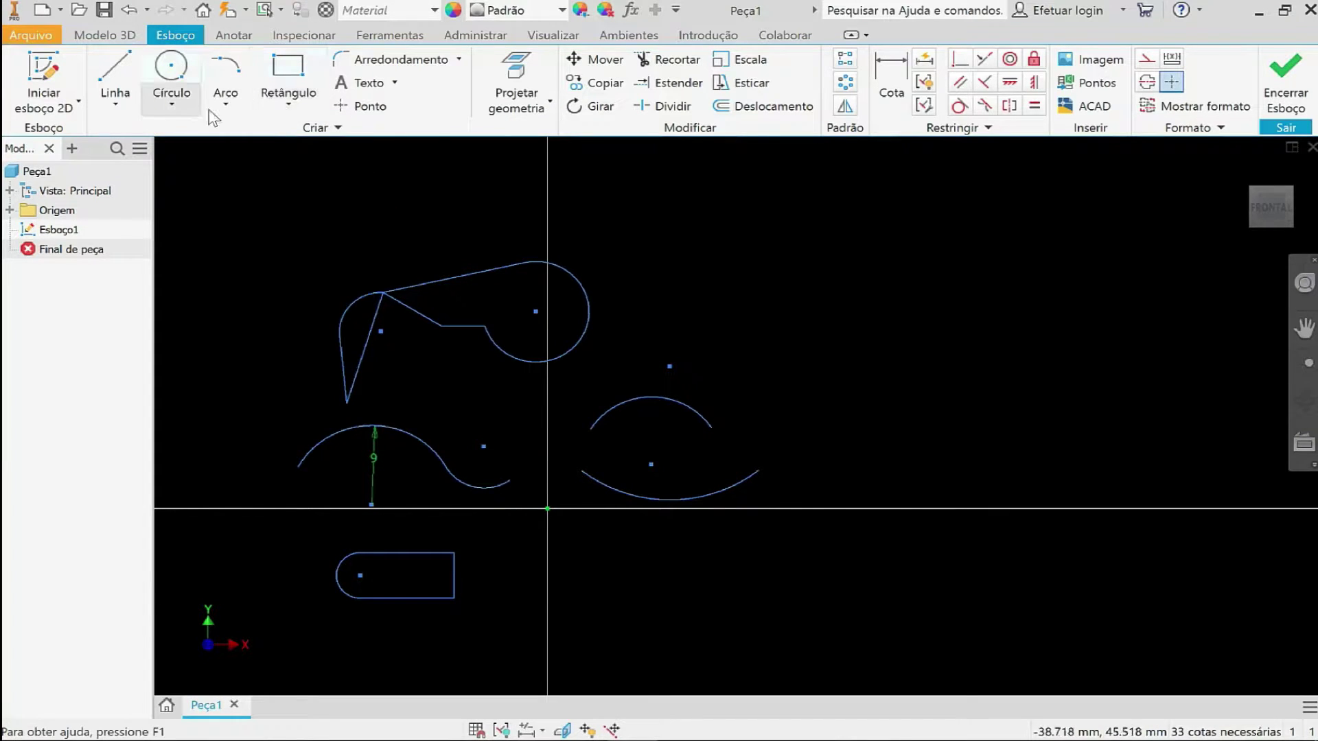
left_click(226, 103)
left_click(271, 221)
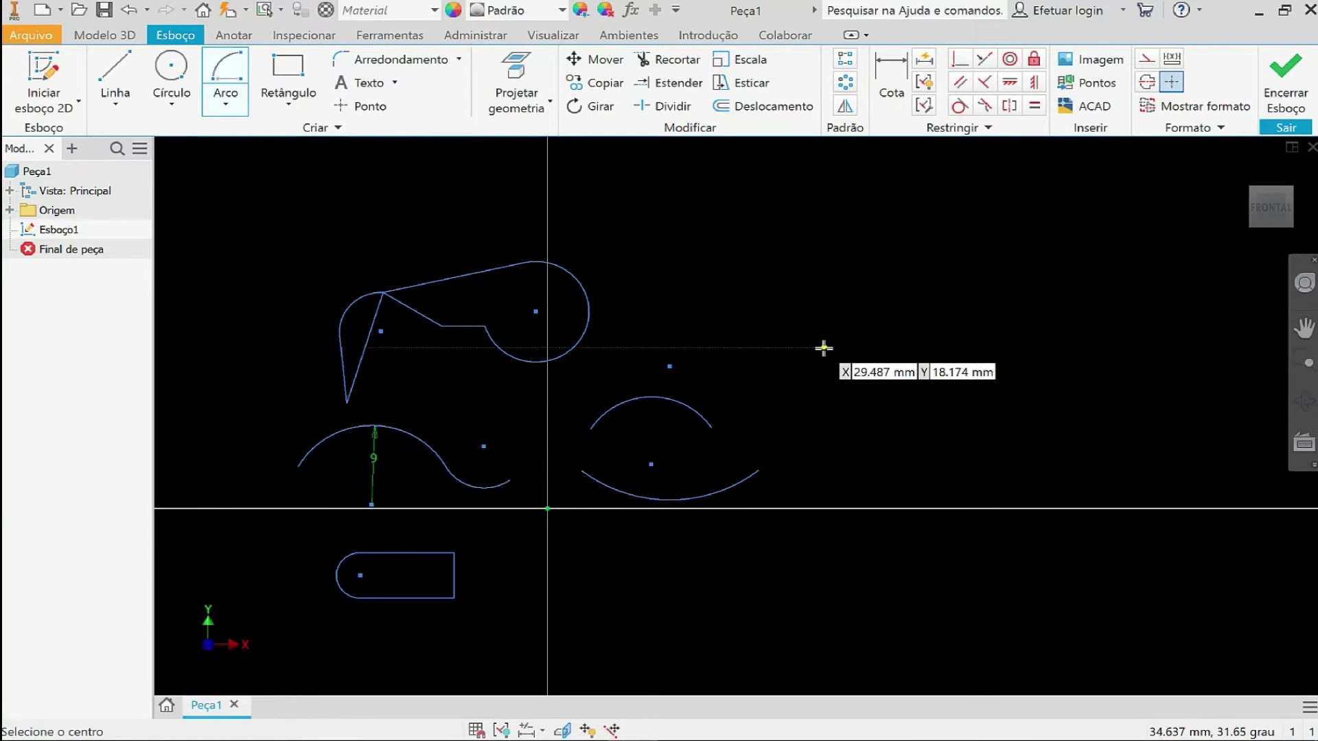
left_click(847, 341)
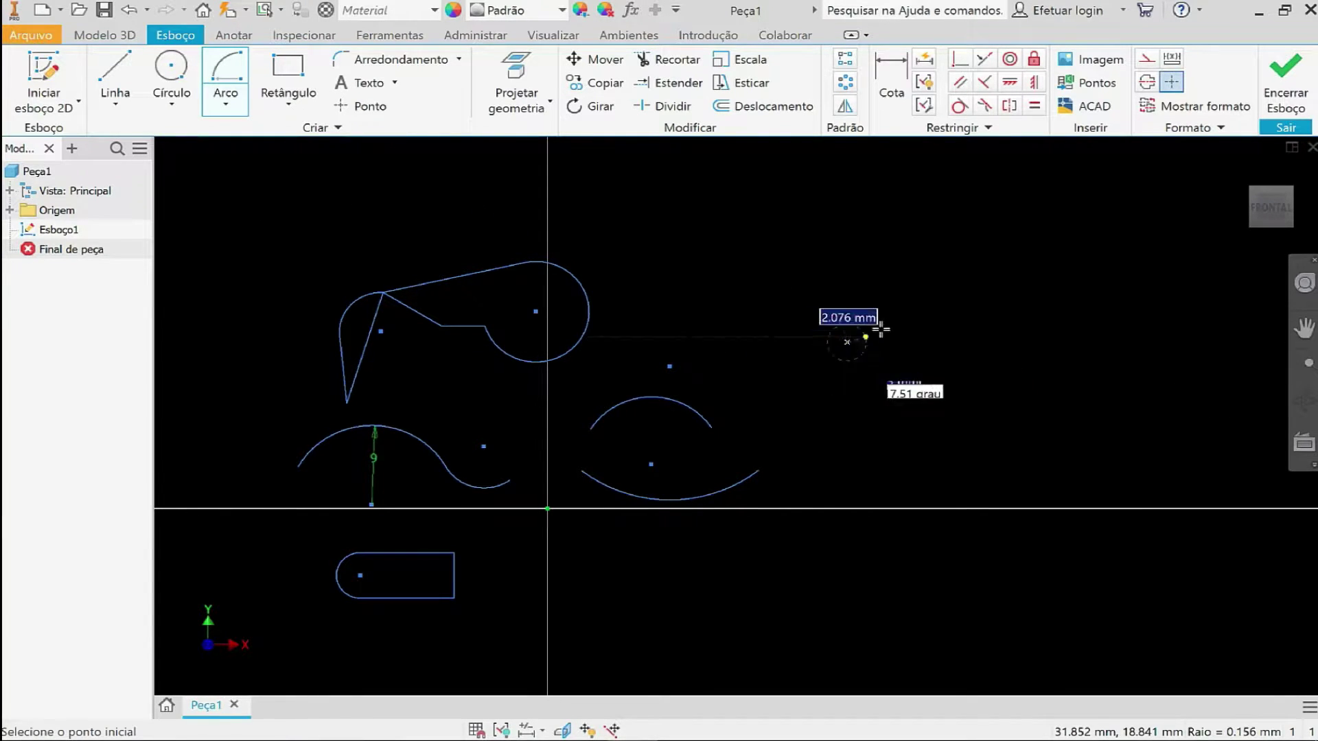
left_click(972, 298)
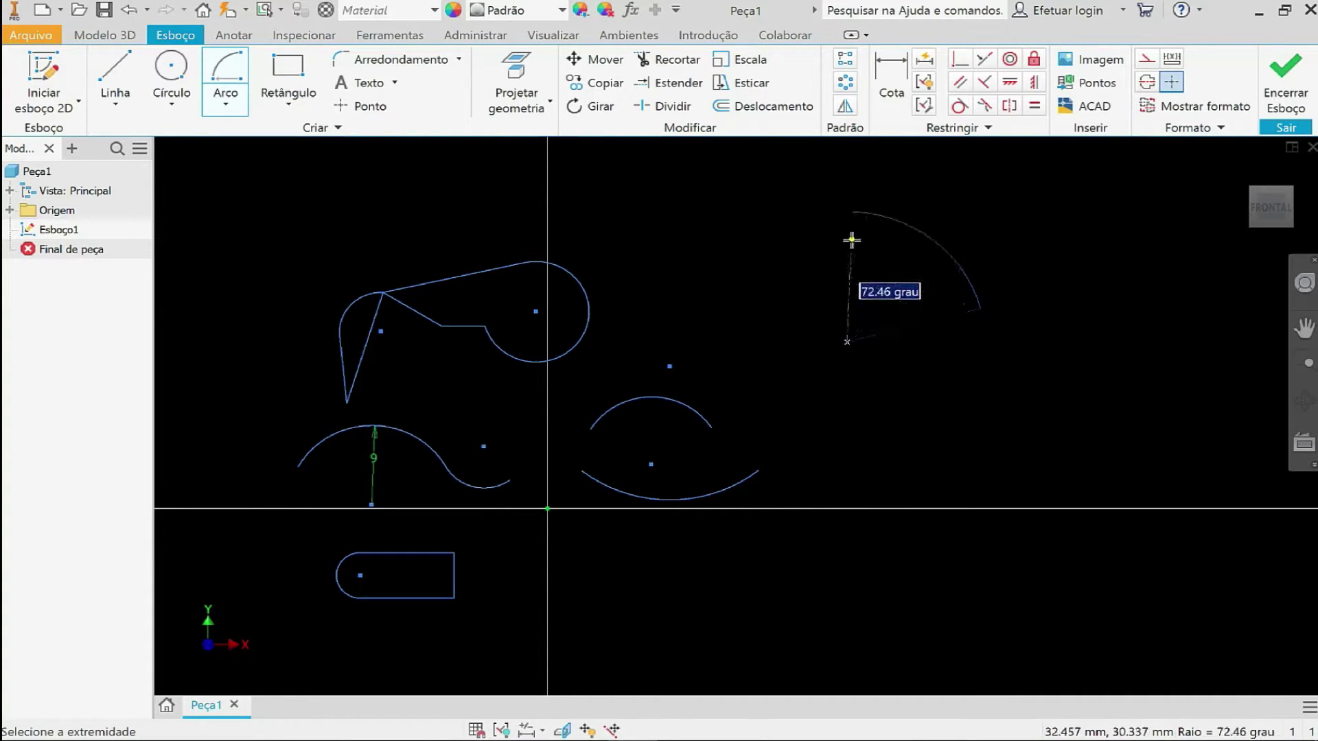
left_click(851, 240)
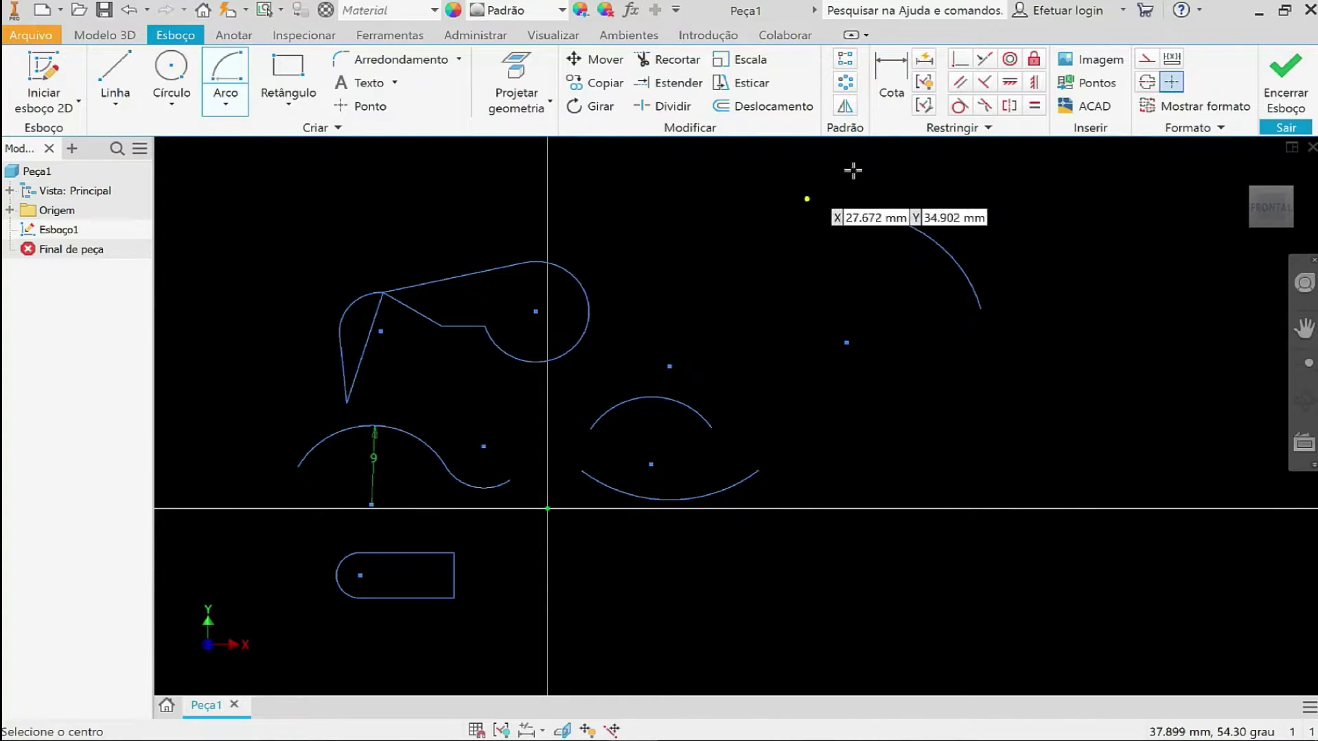
Dimension the radius of the centre-point arc and set it to 20 mm.
left_click(896, 74)
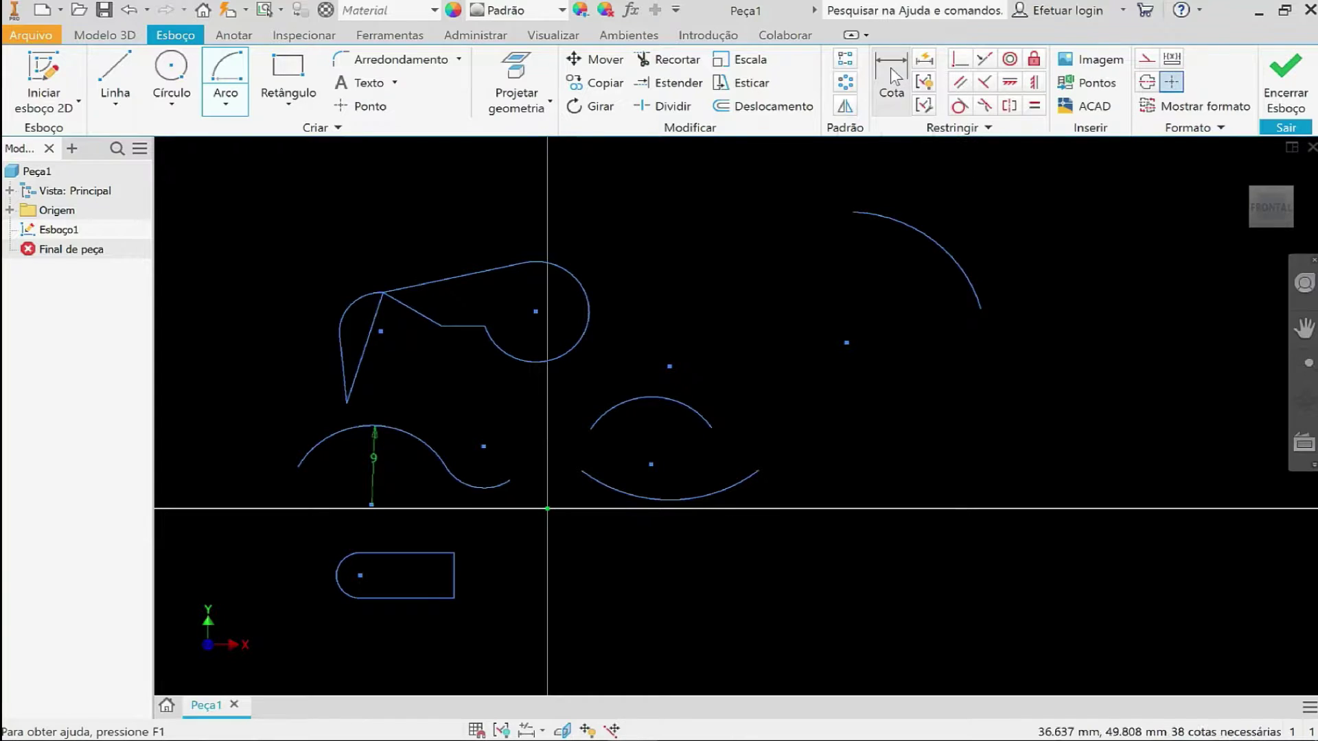
left_click(937, 243)
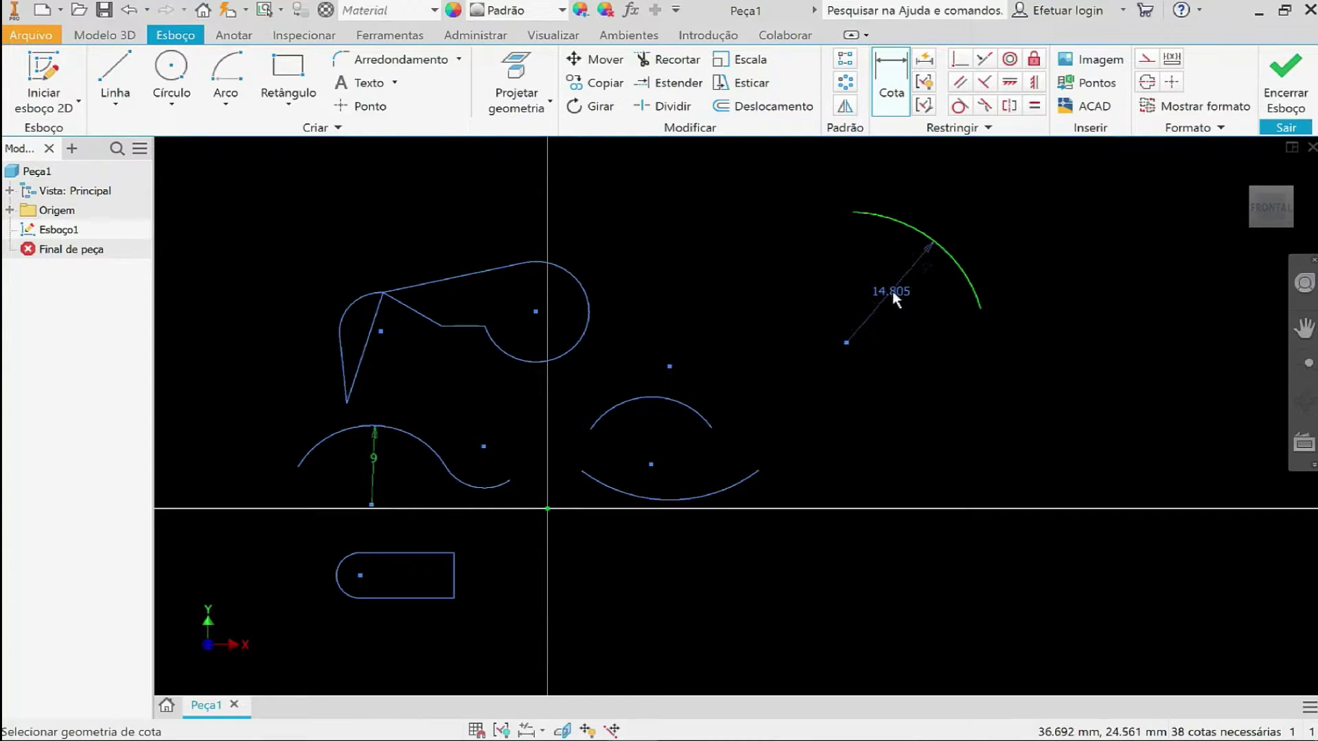
left_click(892, 283)
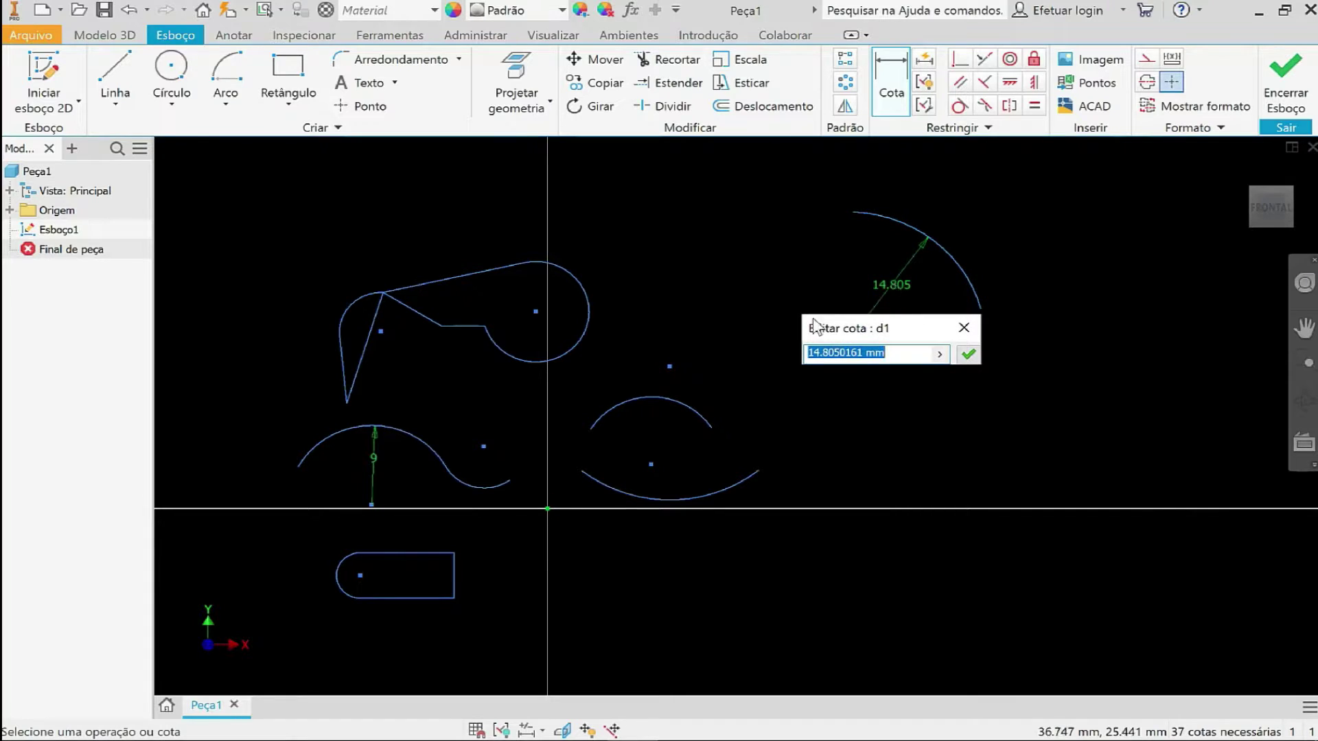
type("2")
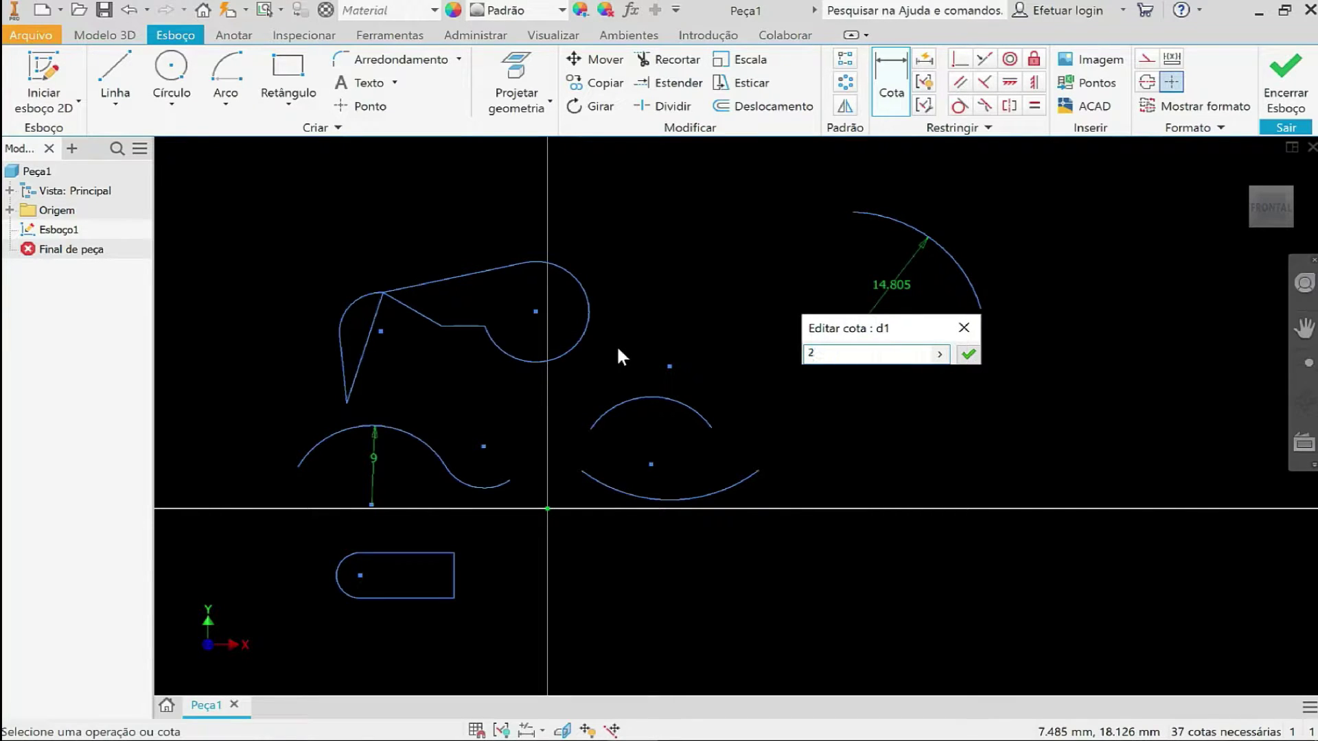
type("0")
key("Return")
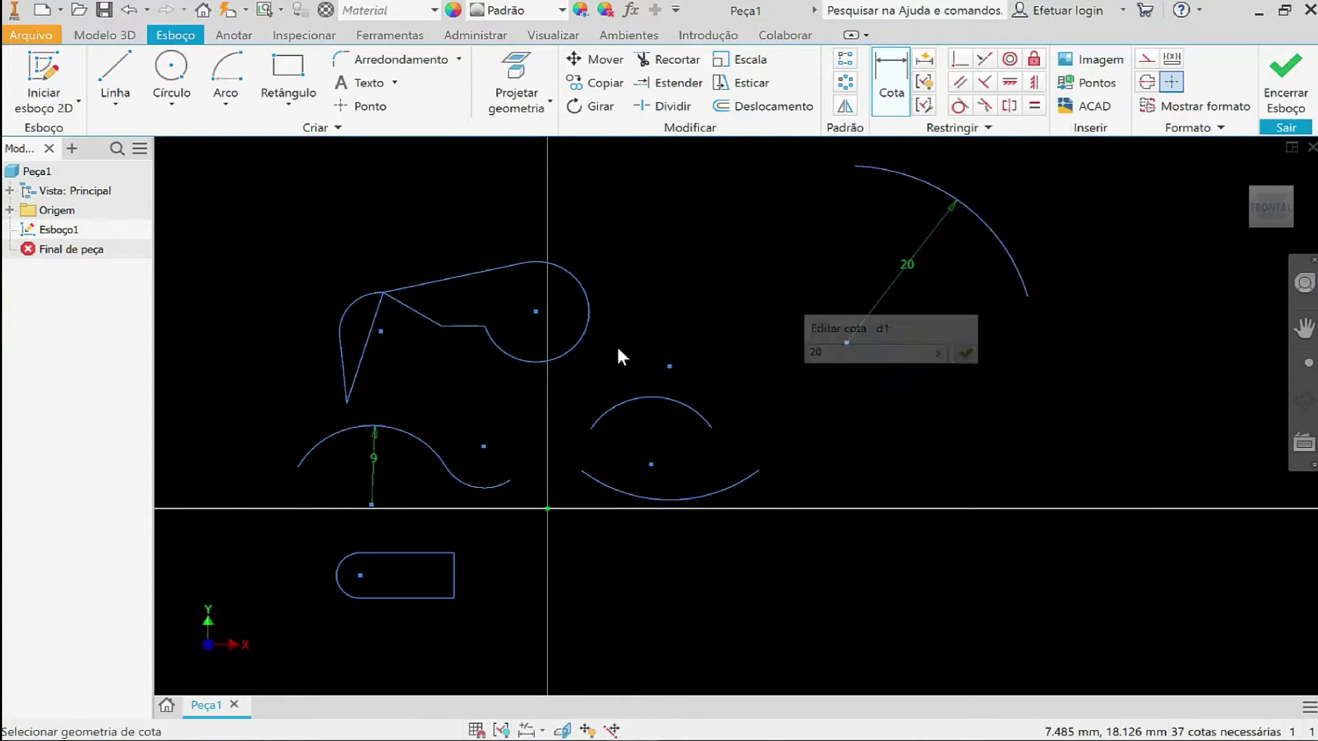
Dimension the radius of the large tangent arc in the zigzag profile and set it to 8 mm.
middle_click_drag(1019, 302, 980, 417)
middle_click_drag(389, 453, 432, 316)
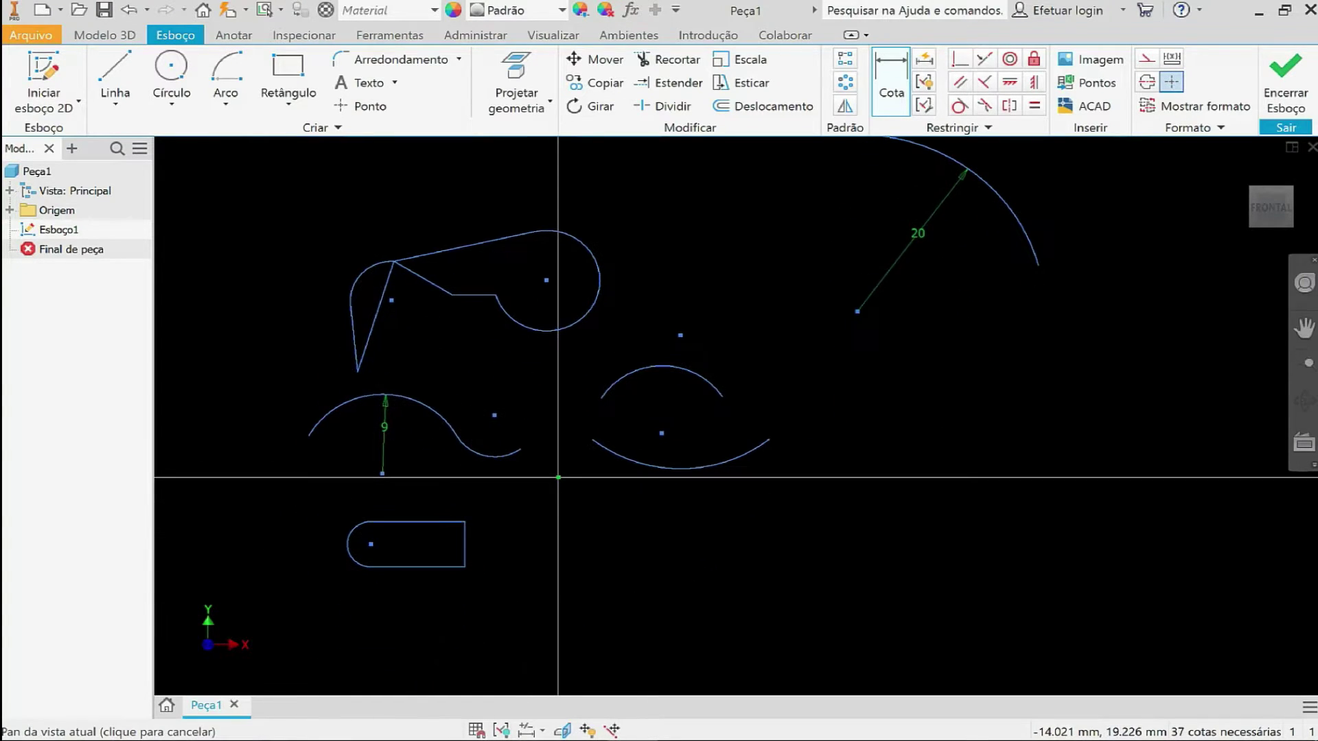
left_click(580, 320)
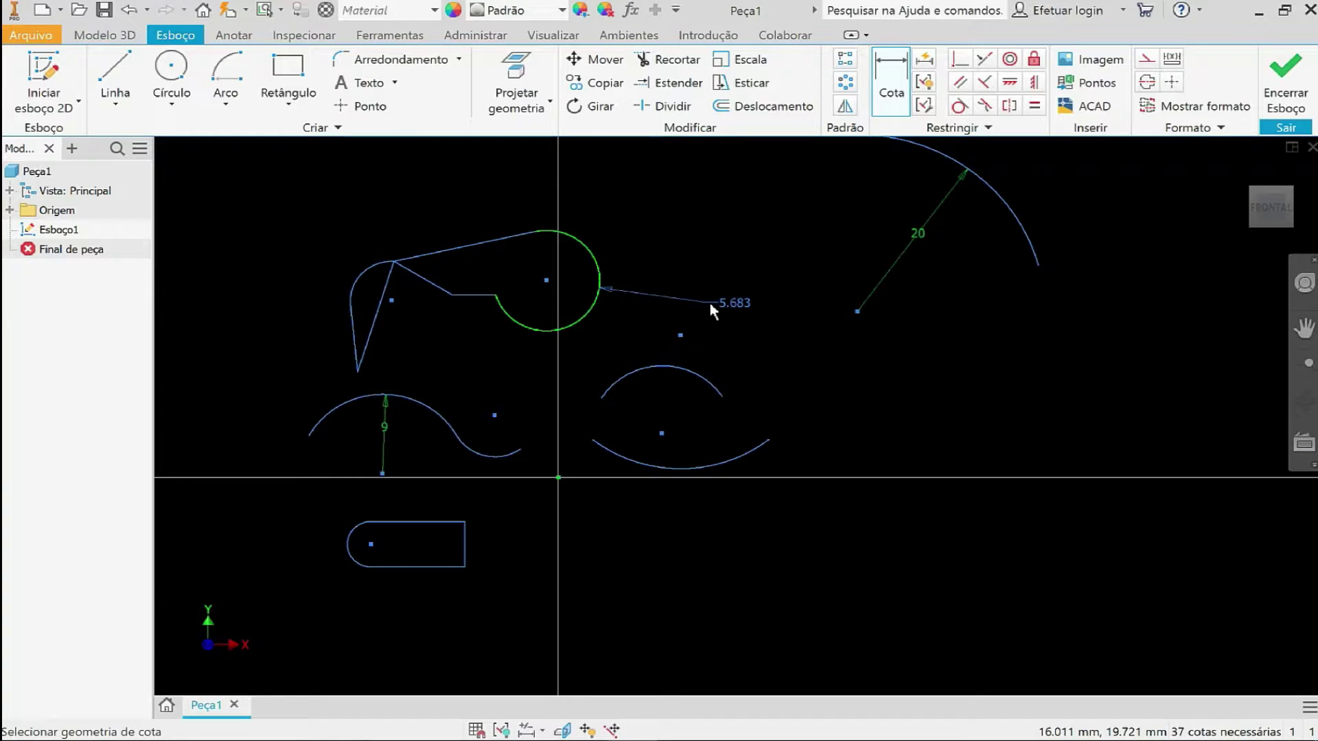
left_click(710, 302)
type("8")
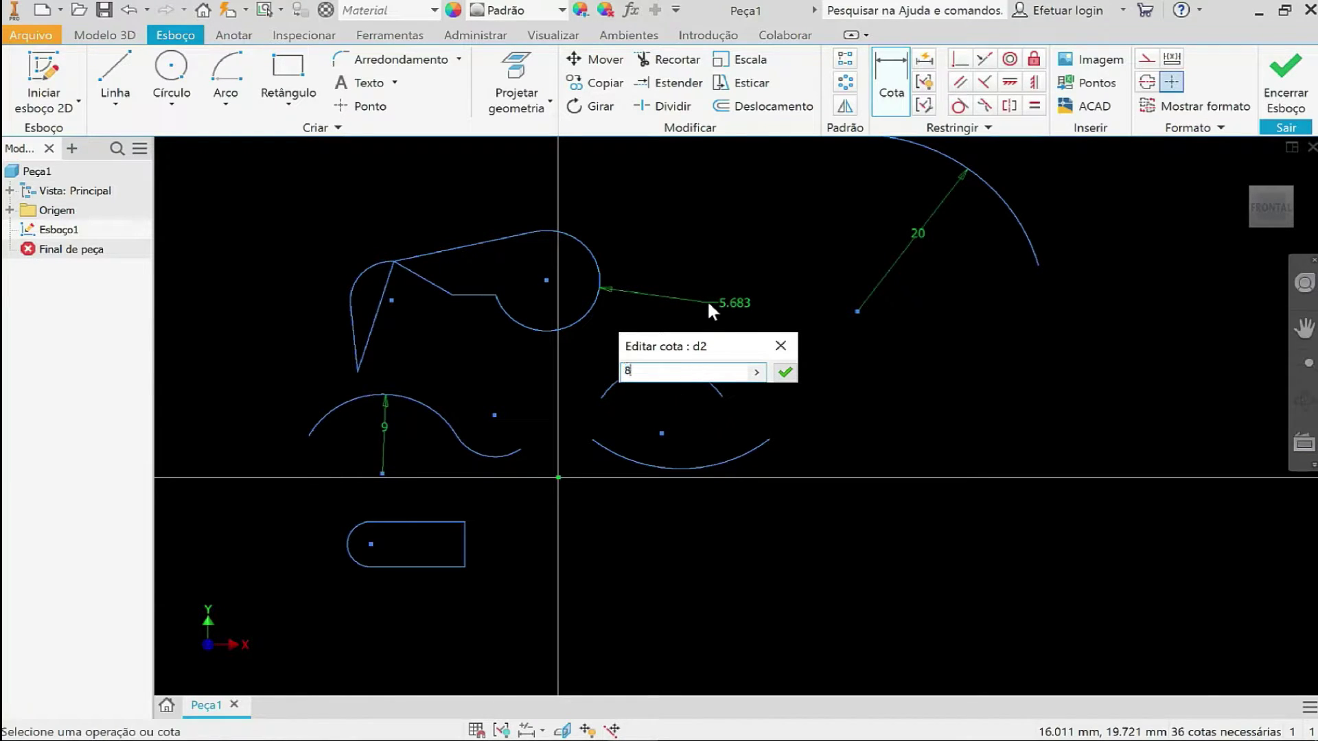
key("Return")
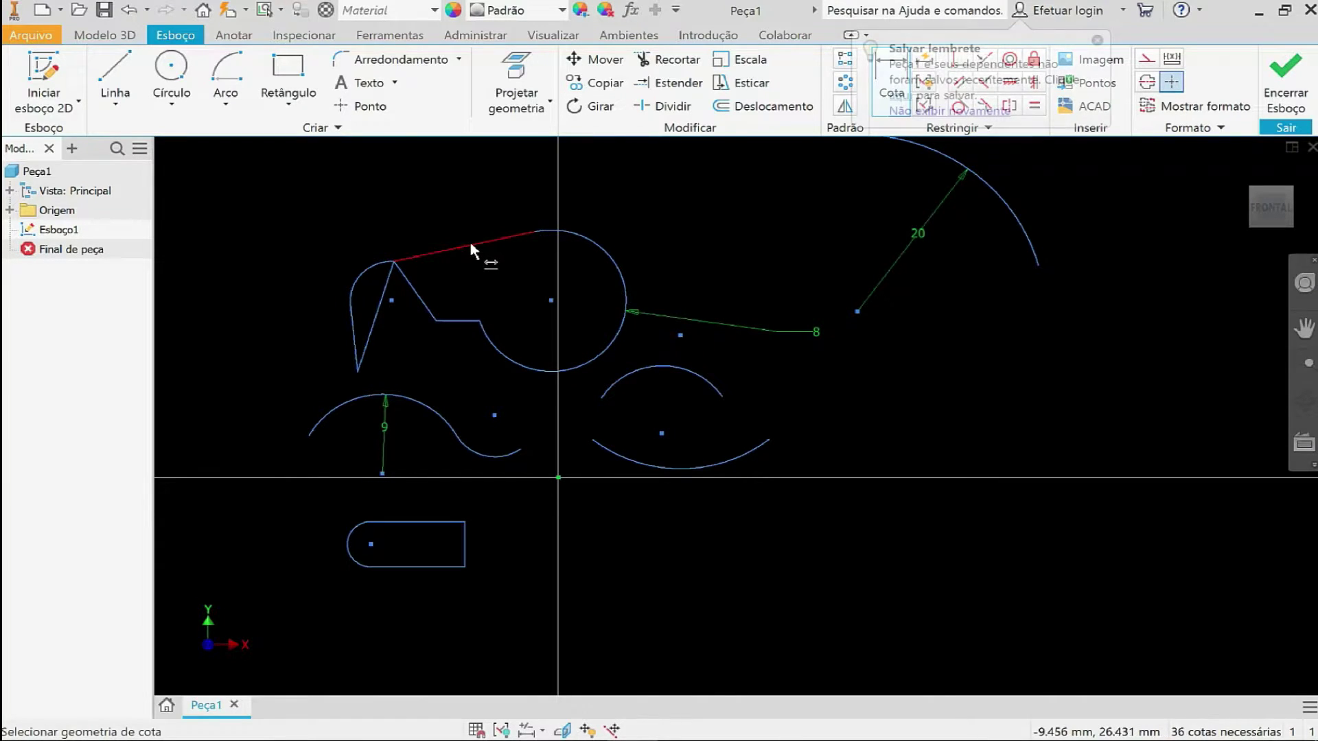
middle_click_drag(294, 550, 293, 560)
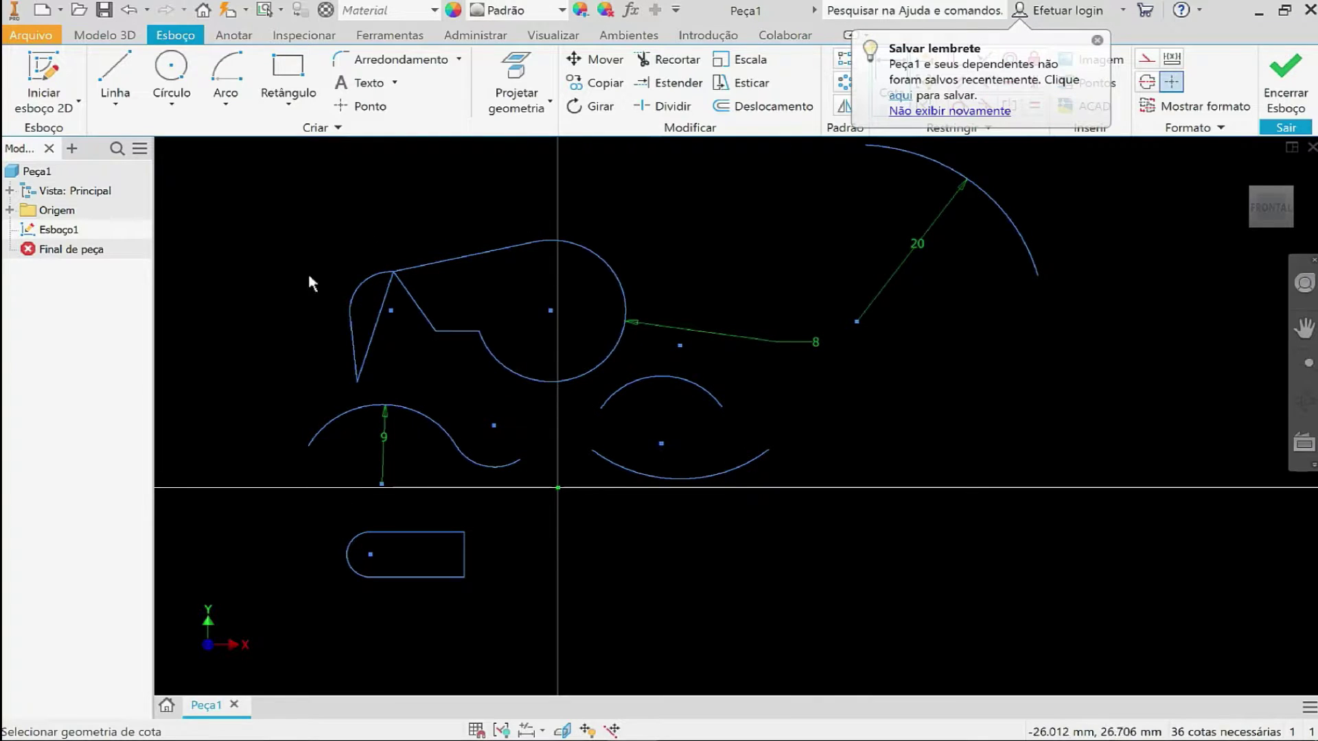
middle_click_drag(759, 236, 766, 269)
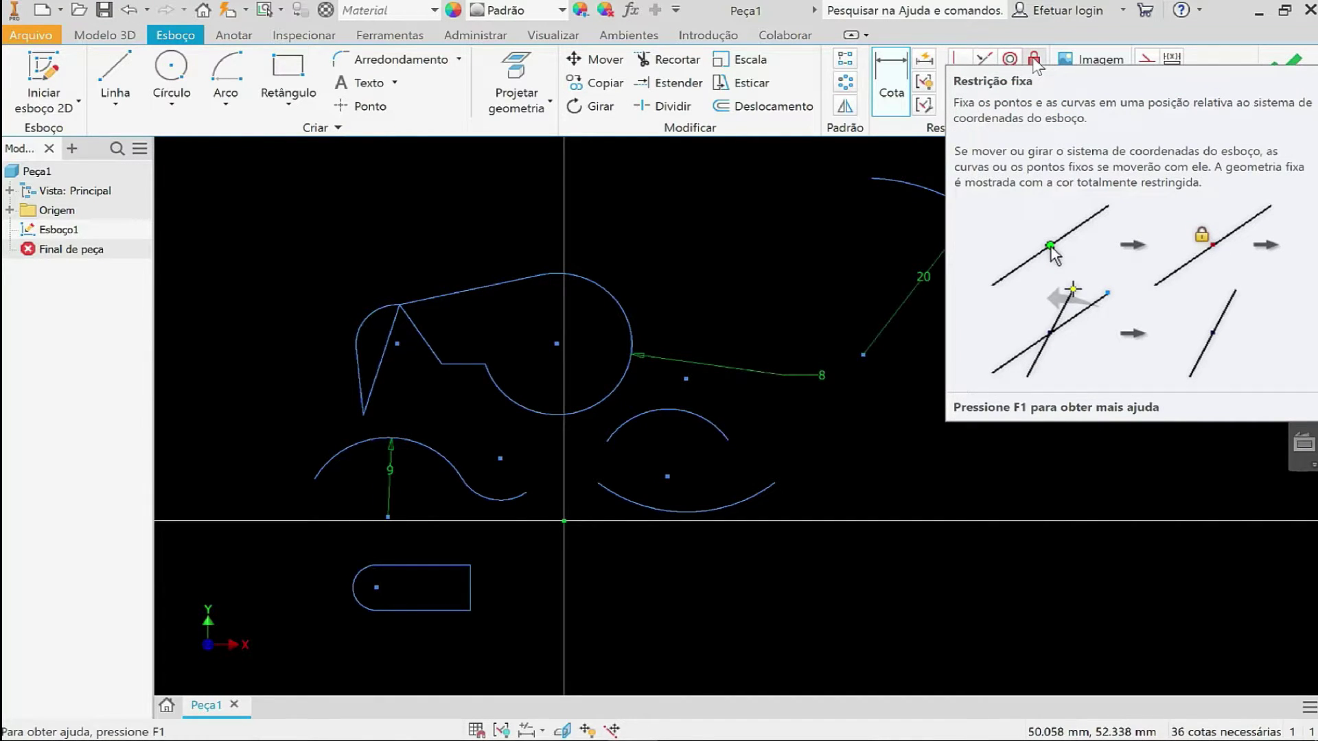
scroll(462, 310, "down", 3)
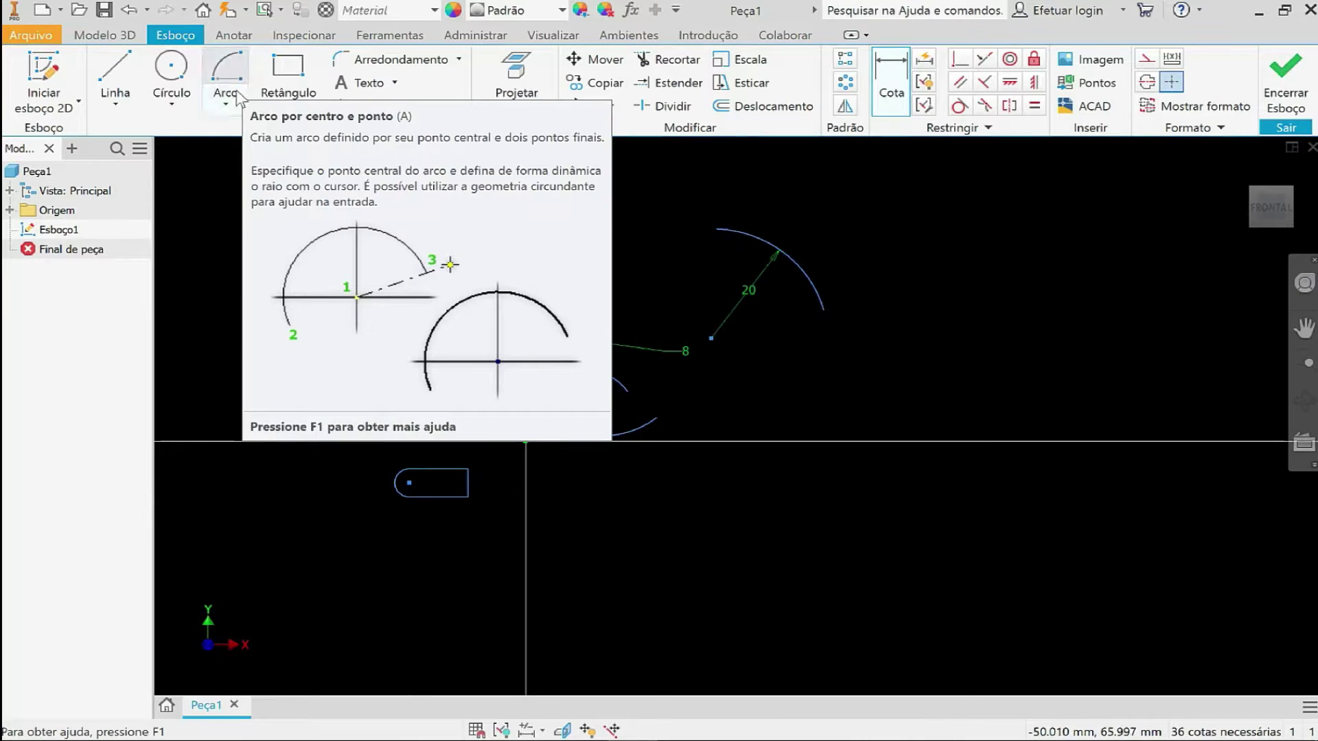
left_click(232, 101)
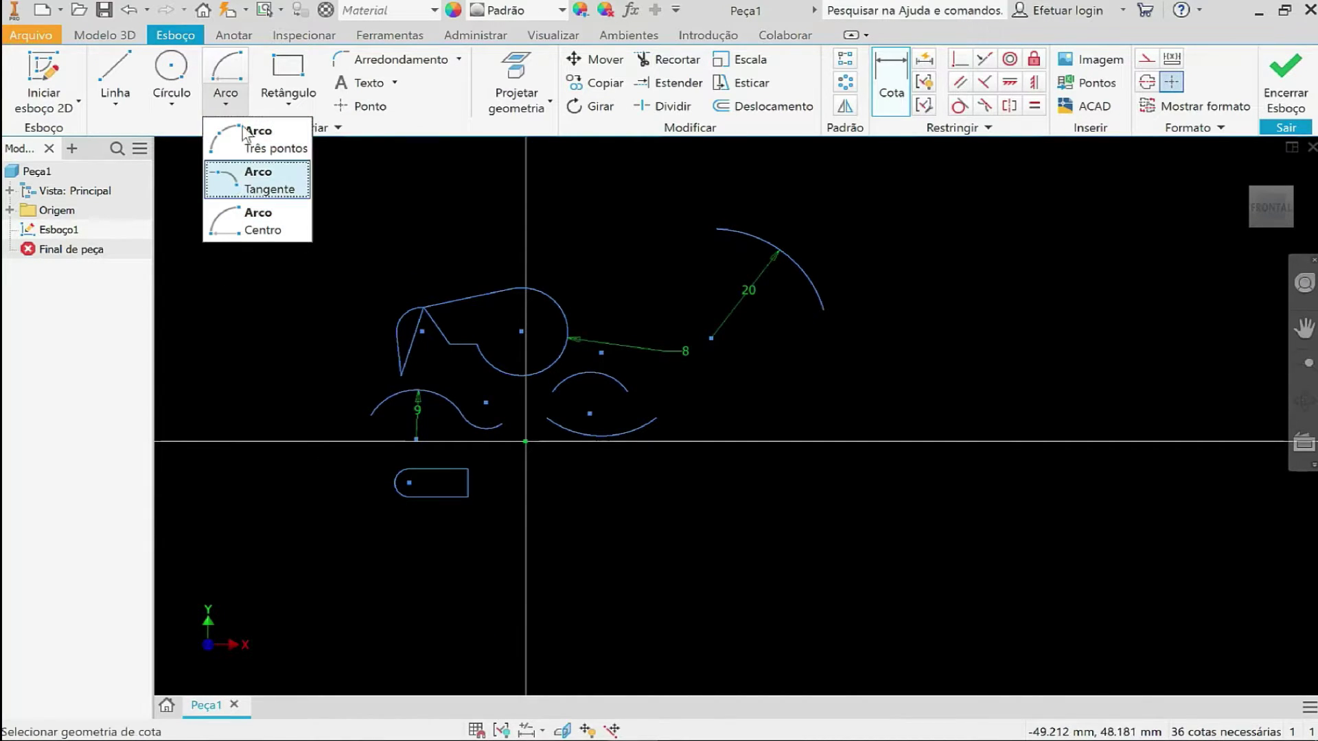
left_click(377, 215)
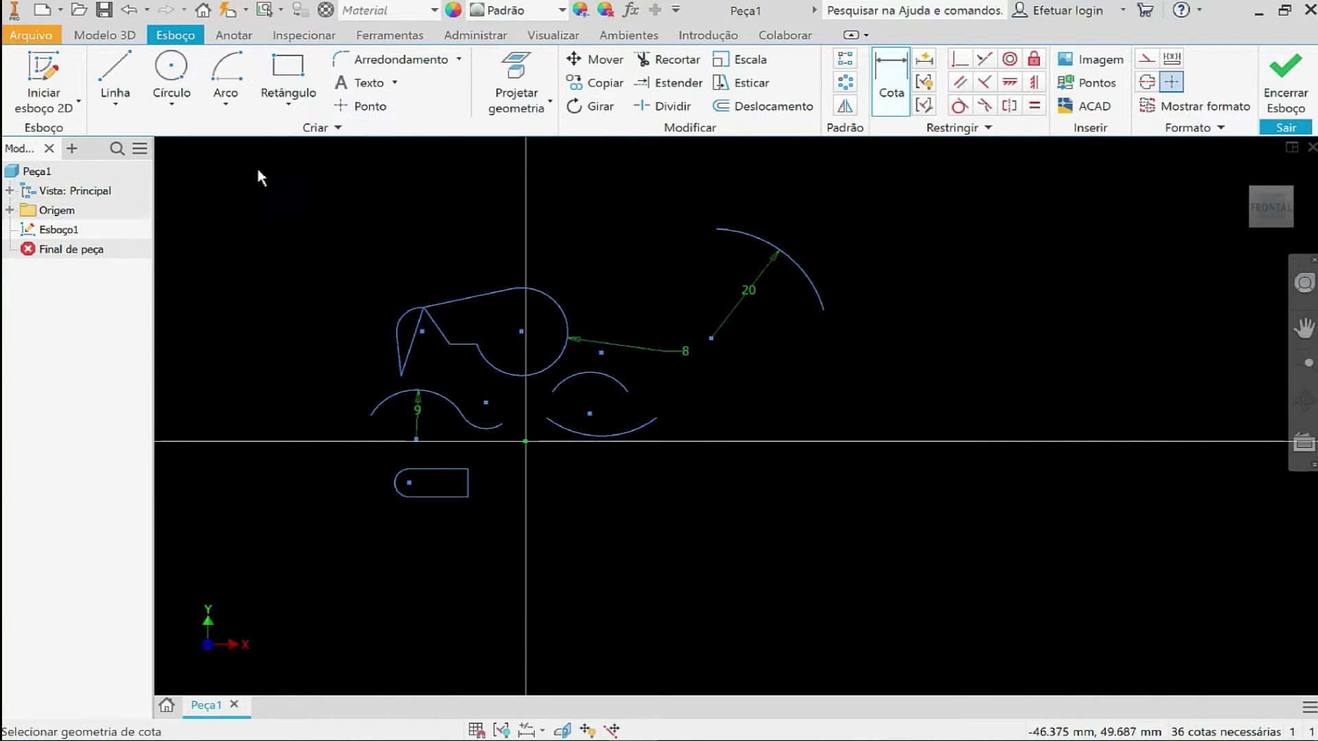
left_click(291, 101)
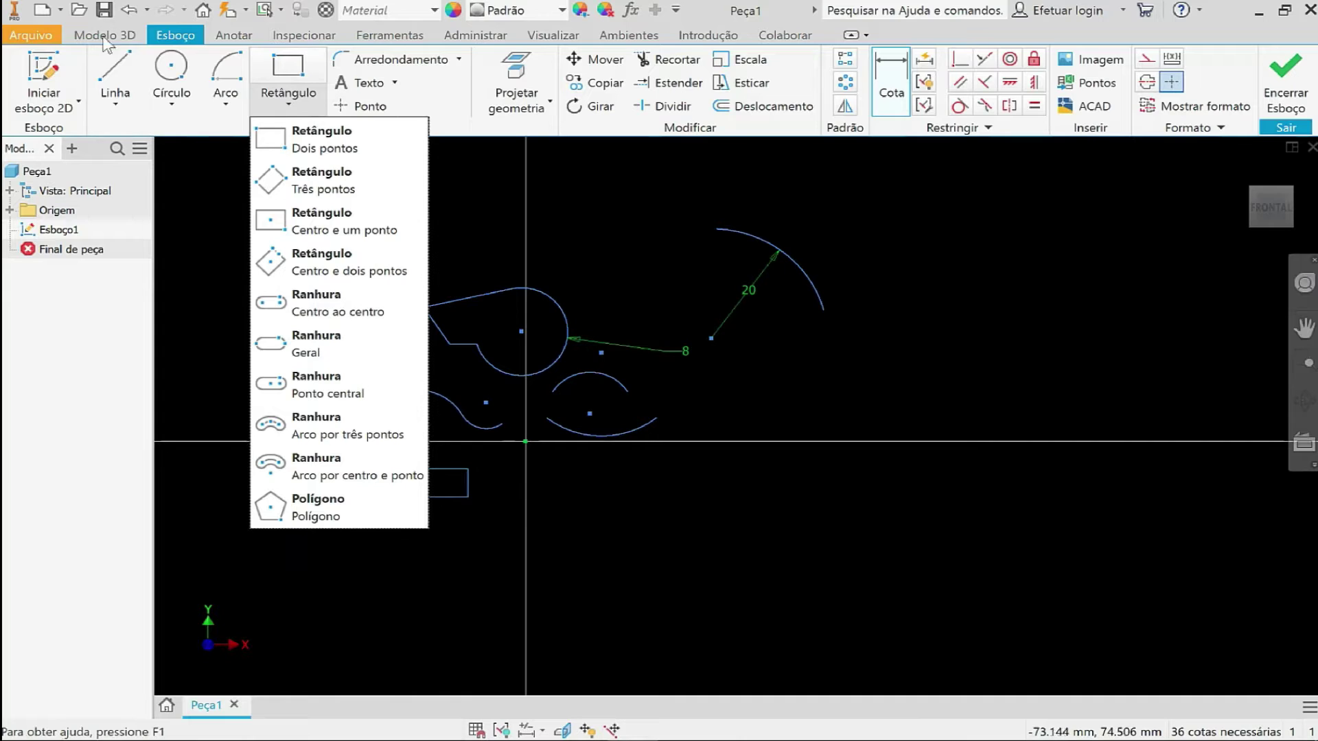
Draw a closed five-sided line profile beside the 20 mm arc, with a horizontal top edge and a parallel bottom edge about 35 mm long.
left_click(118, 74)
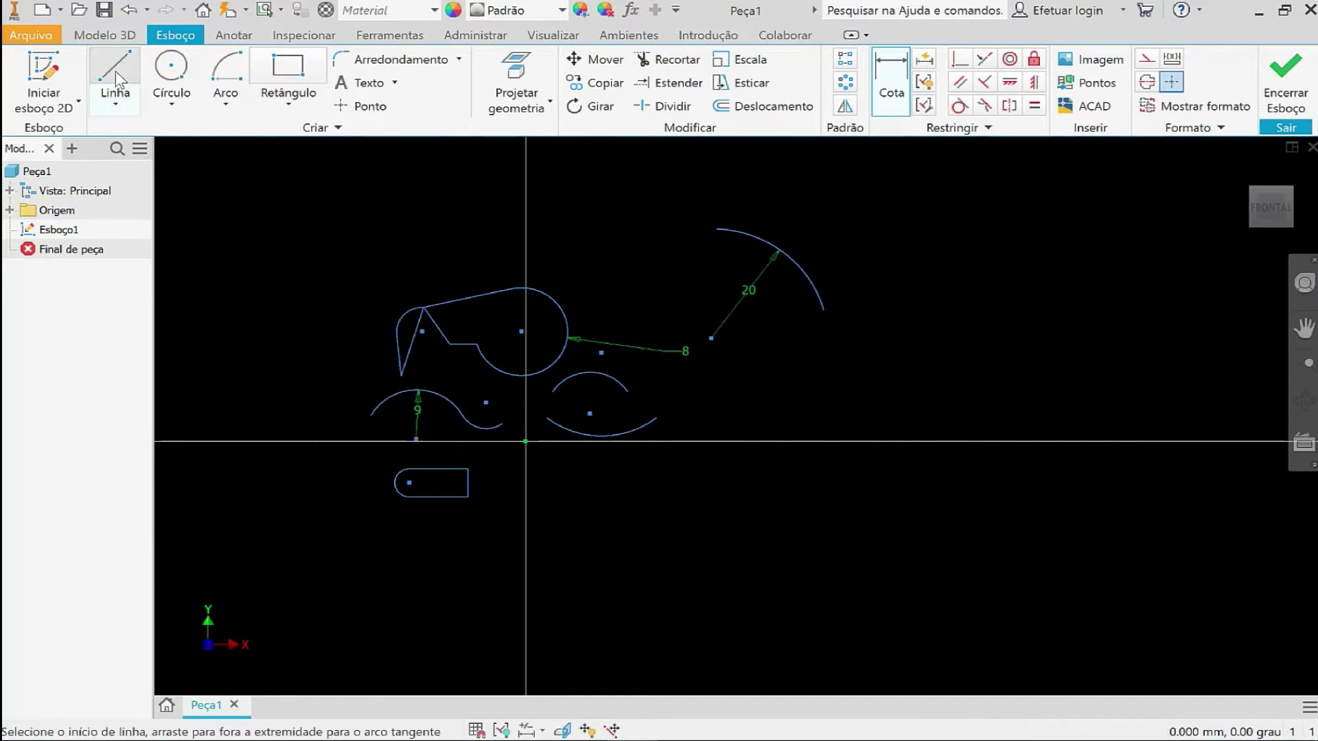
left_click(898, 239)
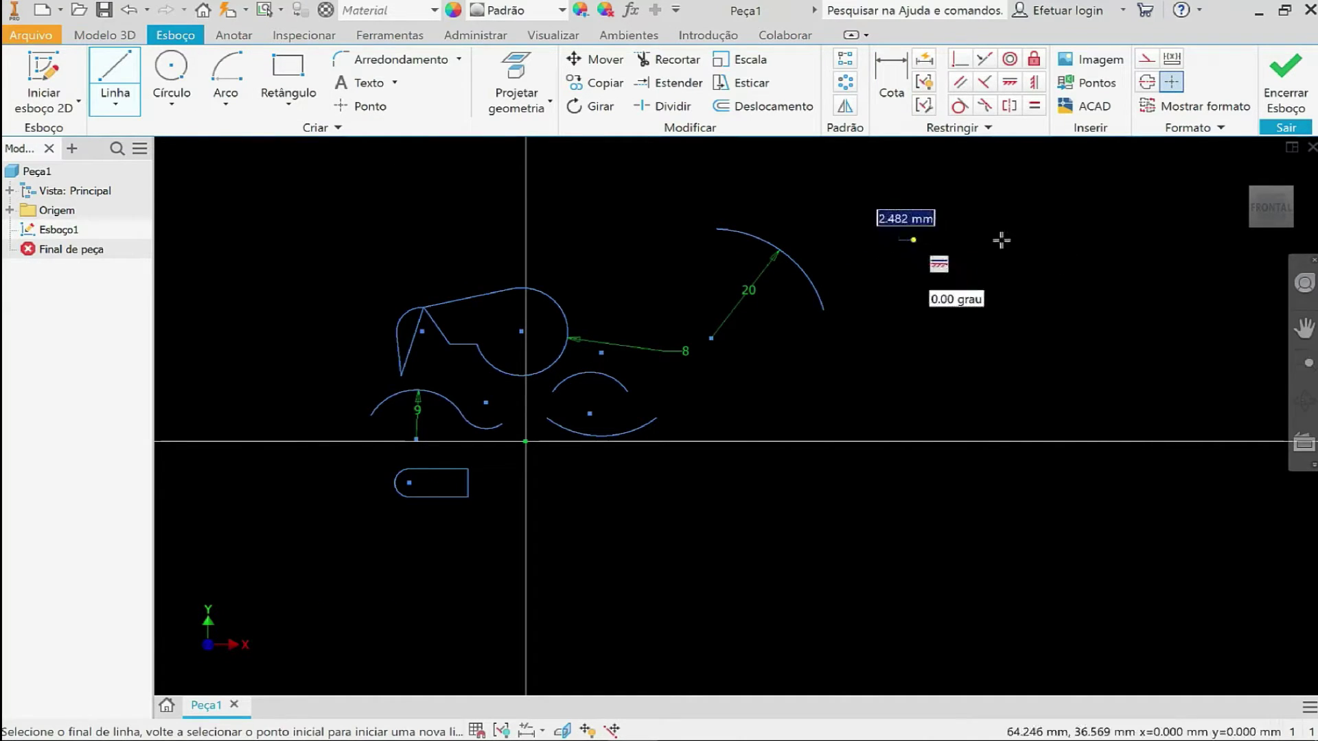
left_click(1101, 240)
left_click(1087, 354)
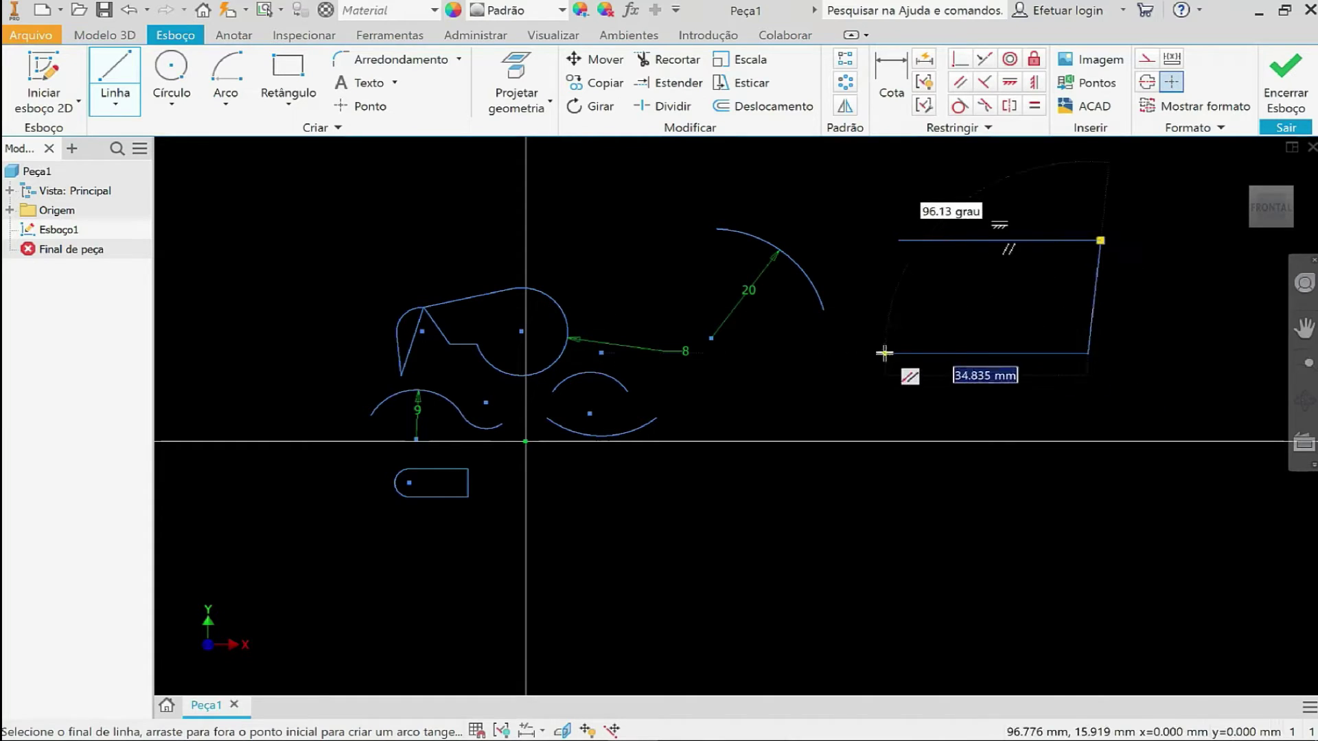
left_click(883, 353)
left_click(829, 218)
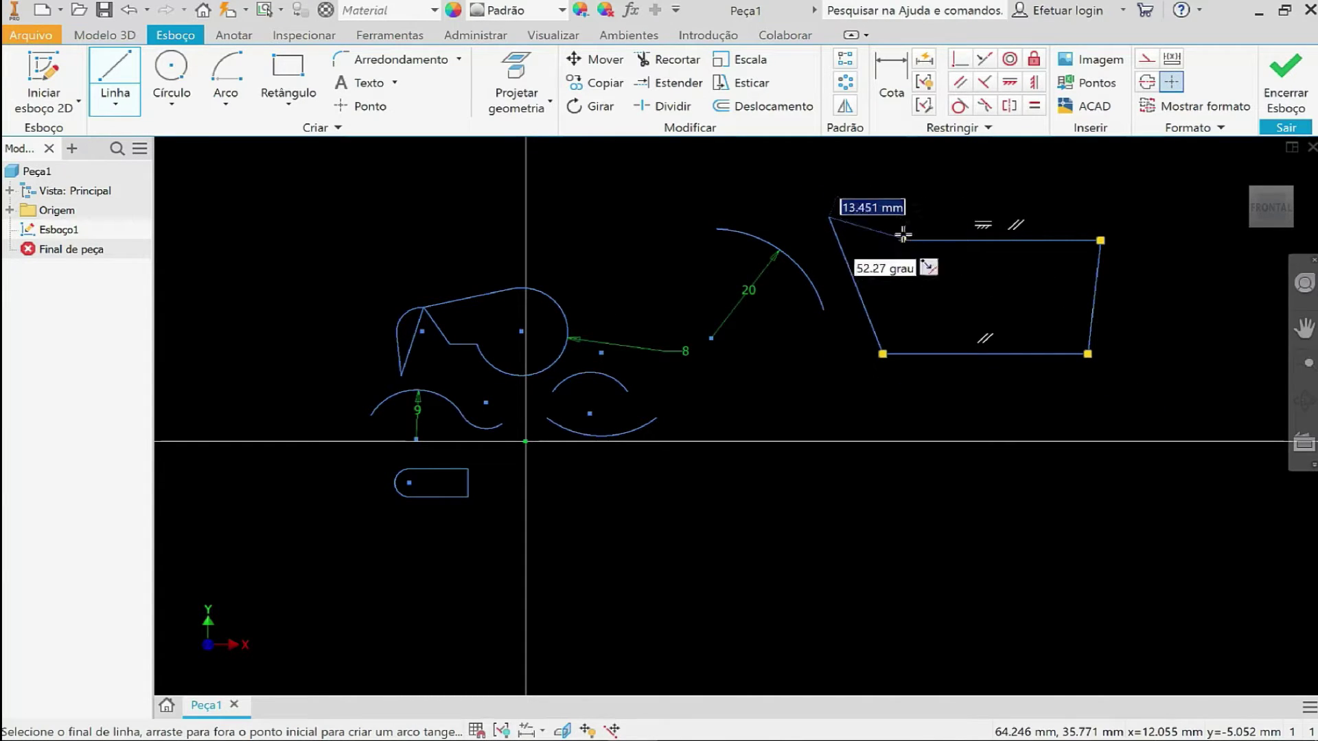
left_click(897, 241)
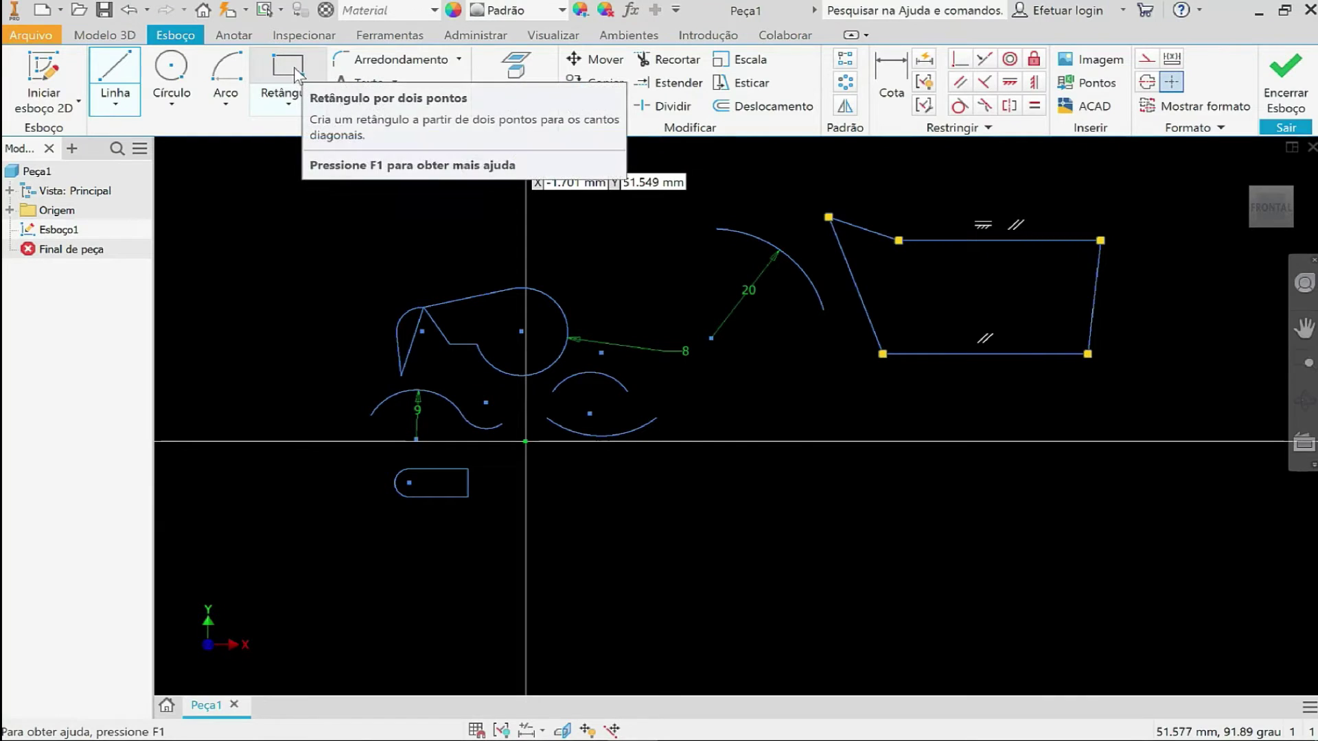
Draw a horizontal two-point rectangle below the five-sided line profile.
left_click(292, 88)
left_click(289, 107)
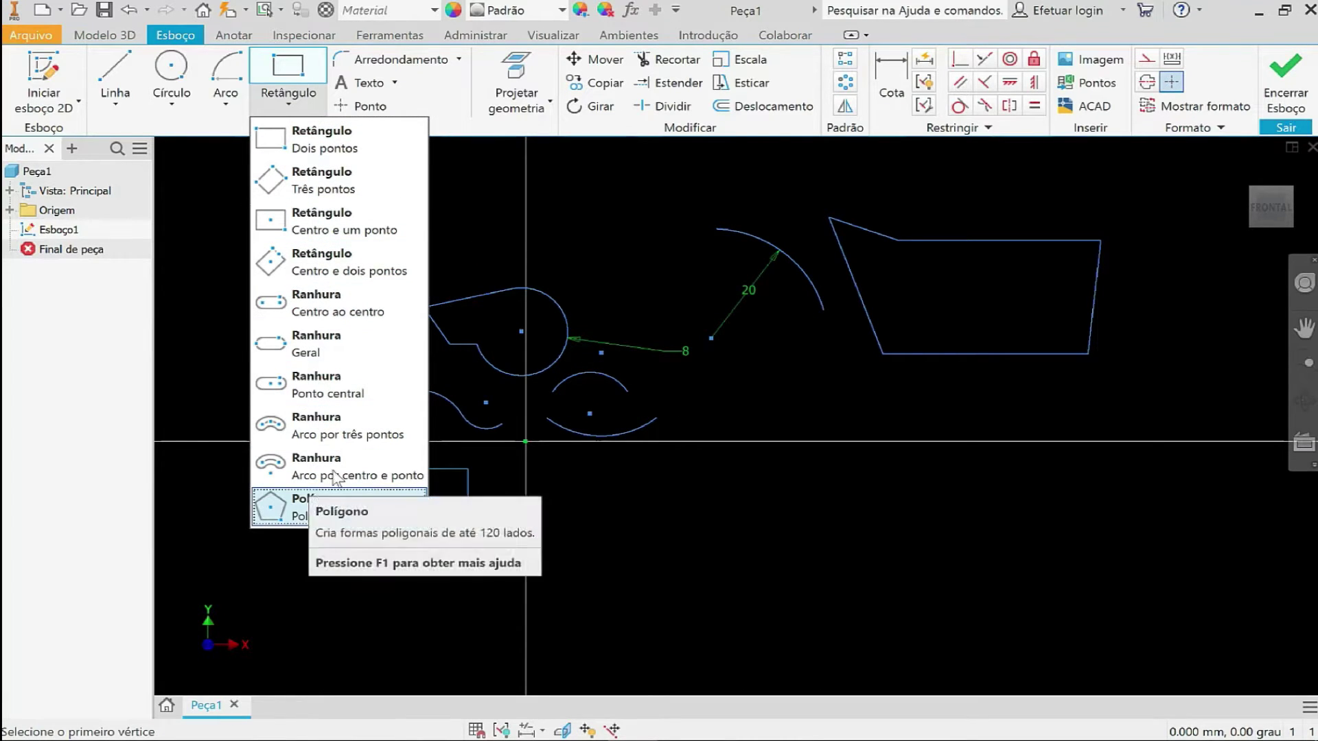
left_click(336, 141)
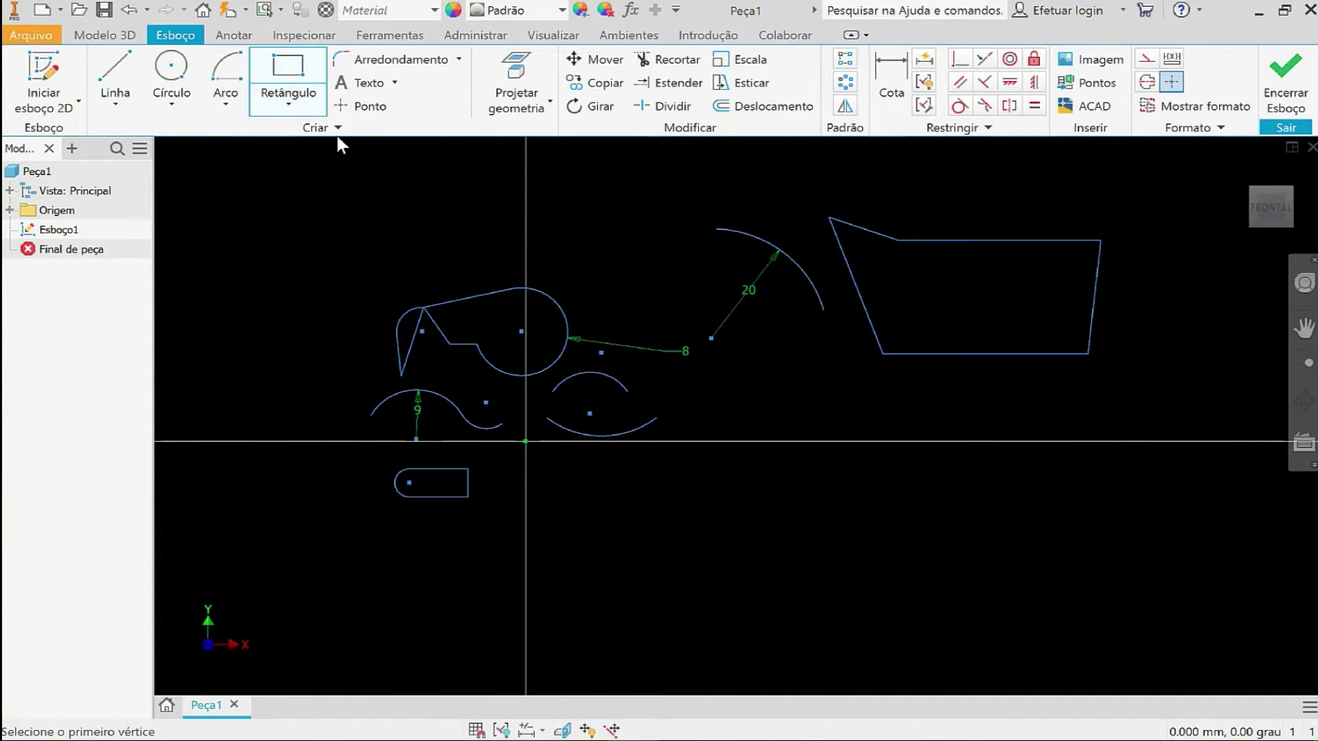
left_click(764, 497)
left_click(999, 582)
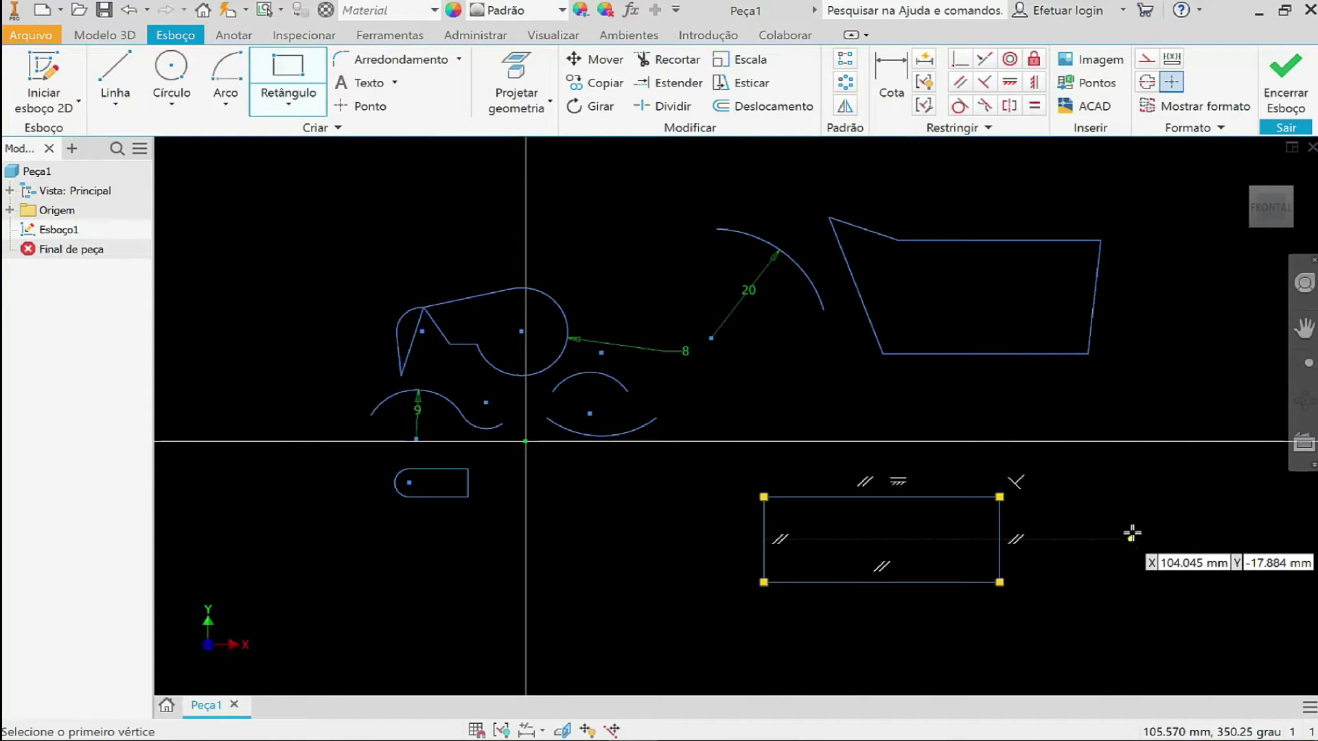
Draw a second two-point rectangle, 30 mm wide and 20 mm high, to the right of the first one.
mouse_move(1109, 532)
middle_mouse_down()
mouse_move(1004, 504)
mouse_move(933, 461)
mouse_move(917, 474)
middle_mouse_up()
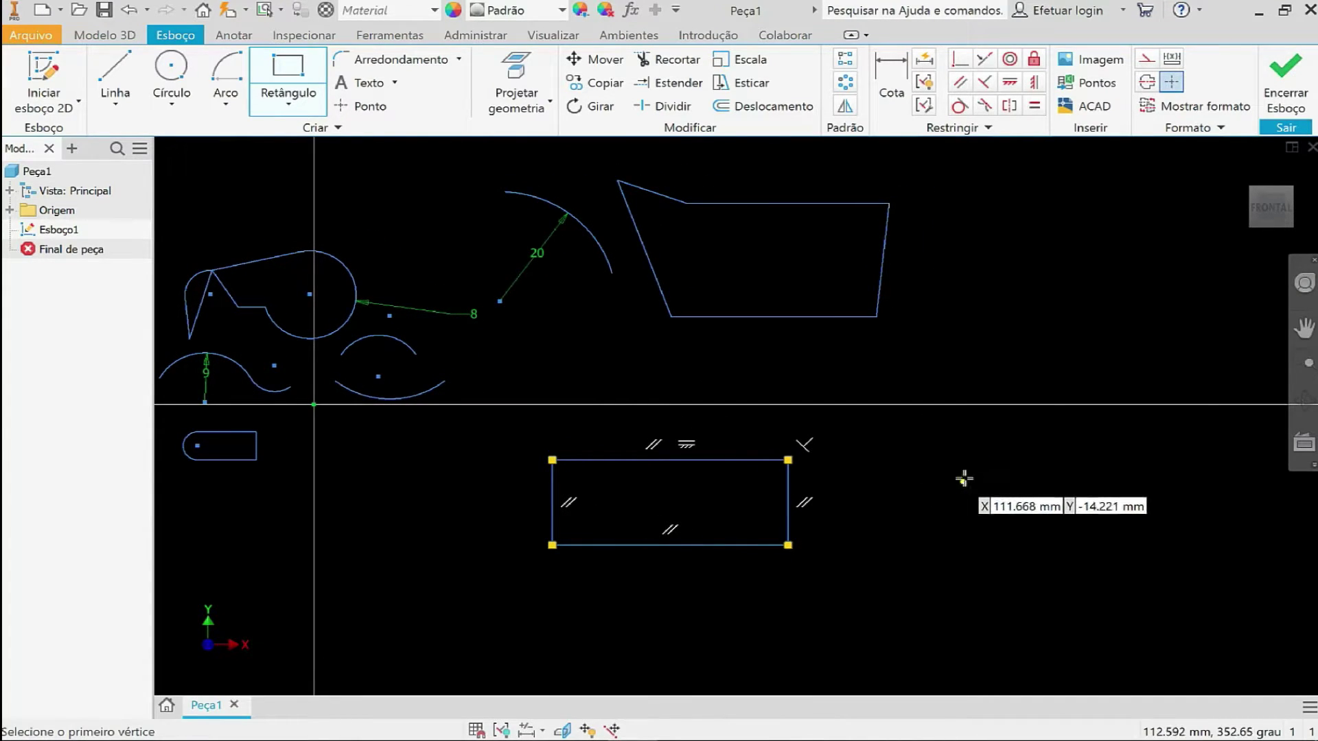
left_click(951, 472)
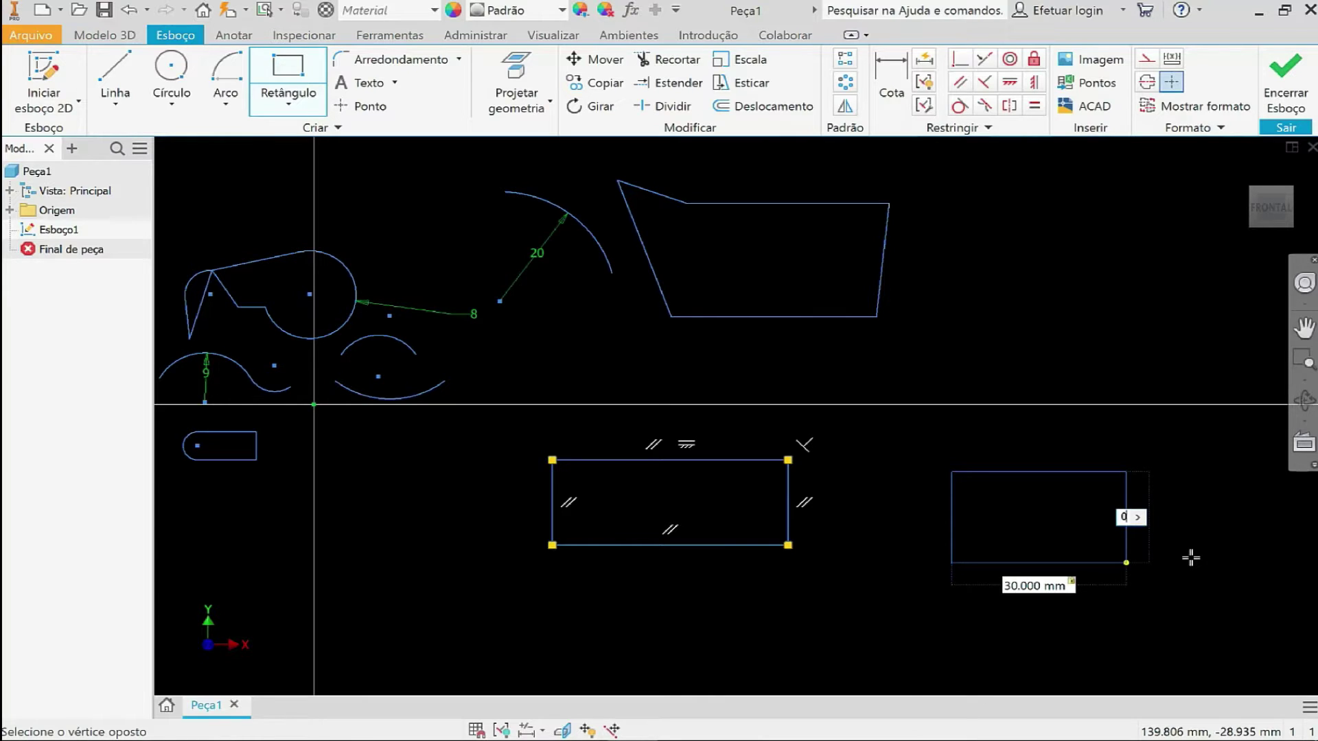
key("Return")
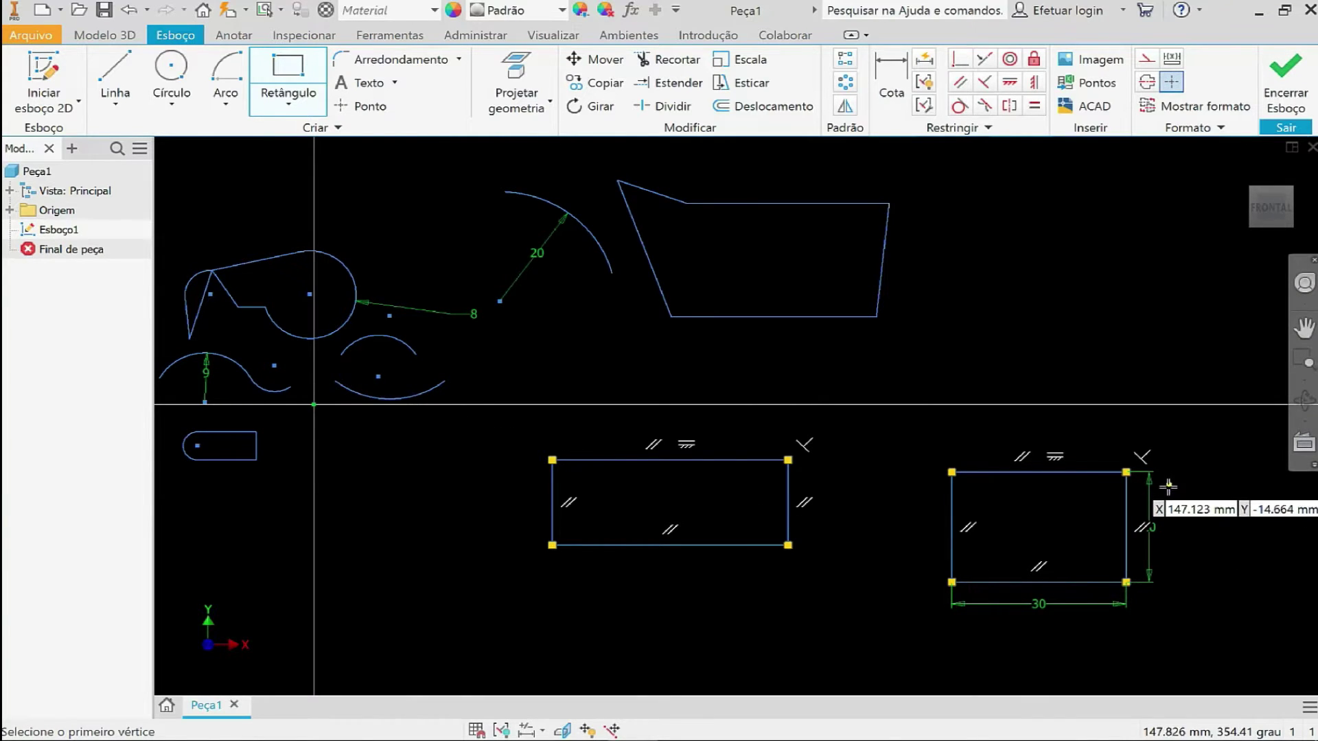
mouse_move(1168, 486)
middle_mouse_down()
mouse_move(1076, 475)
mouse_move(1190, 527)
mouse_move(1169, 453)
mouse_move(1105, 469)
middle_mouse_up()
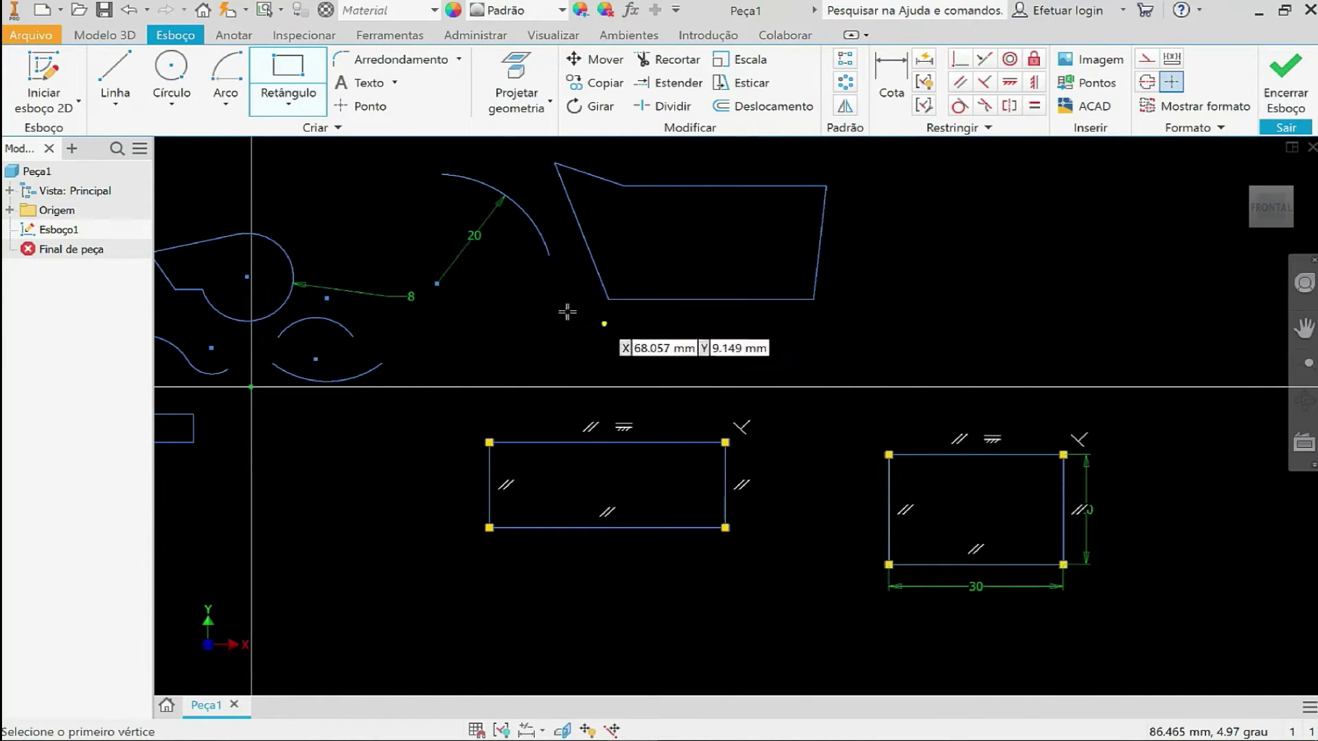
Draw a large rectangle from its centre to one corner, about 130 mm wide, above and right of the five-sided profile.
left_click(288, 105)
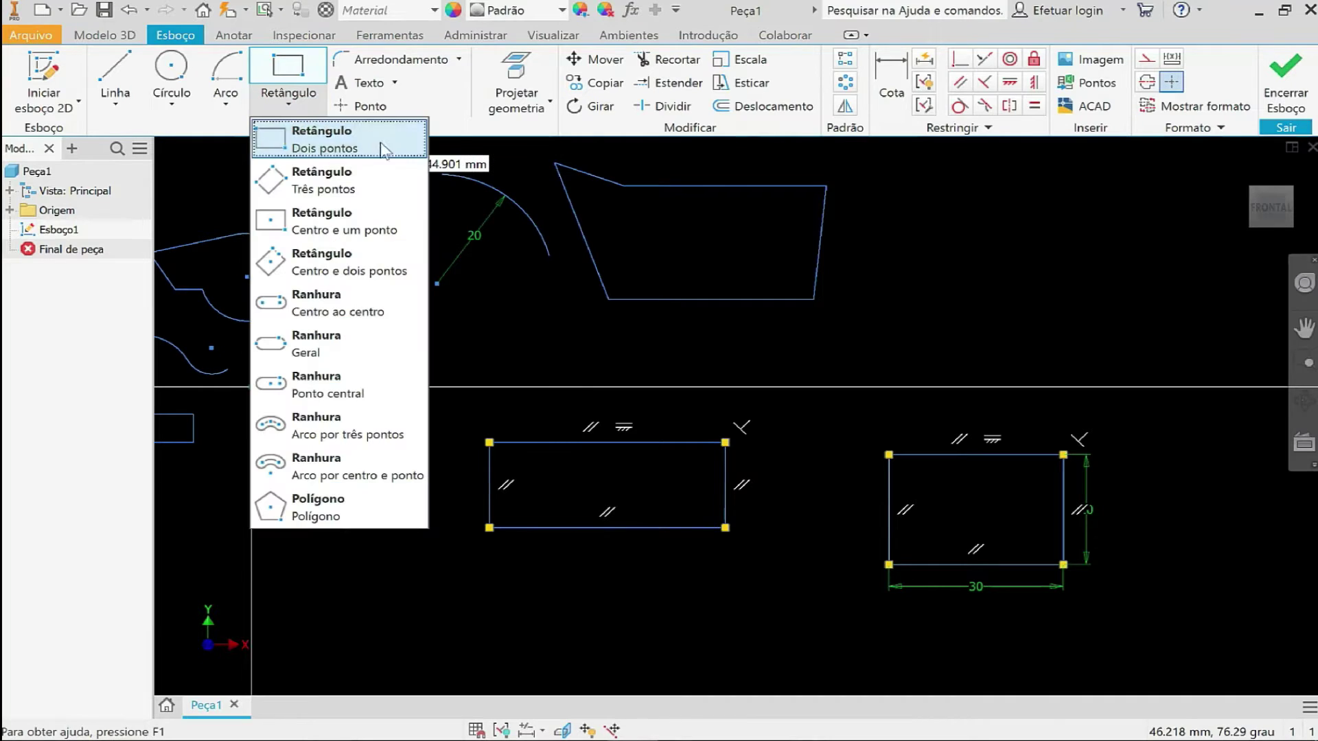
left_click(365, 229)
scroll(991, 362, "down", 5)
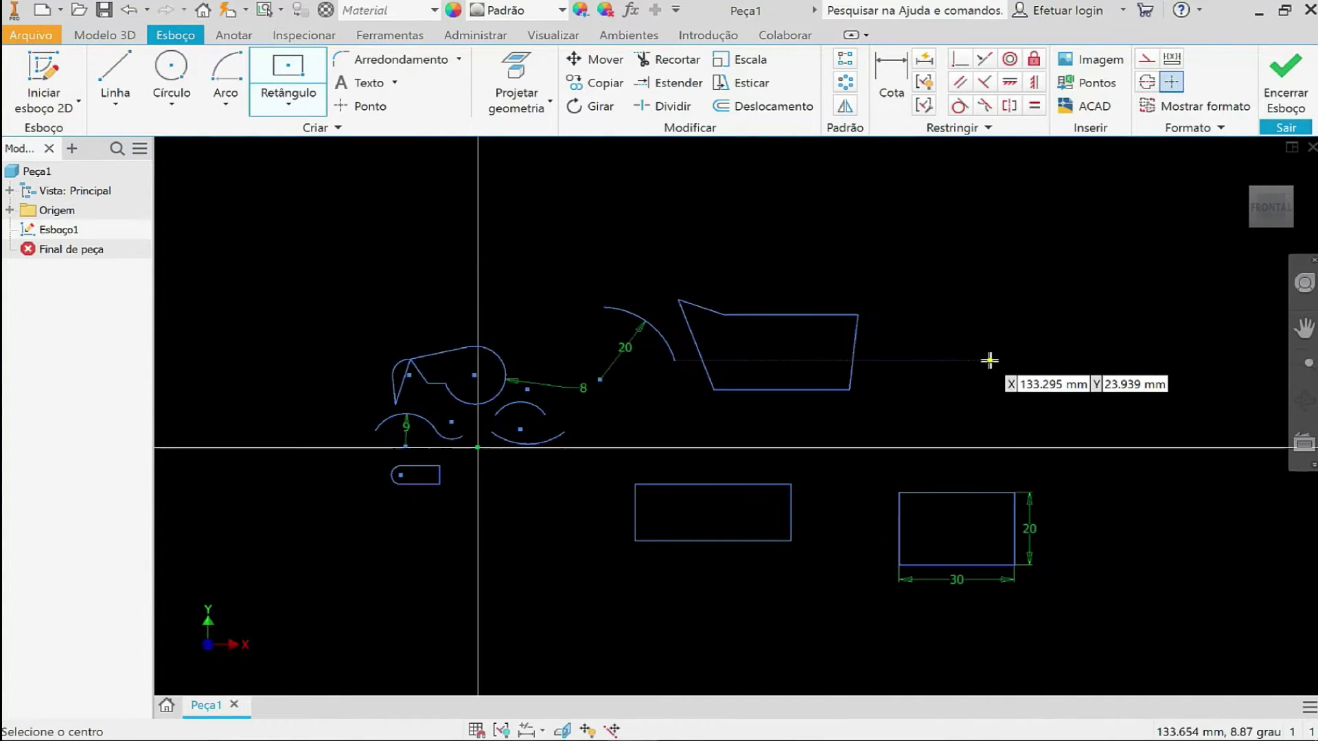
scroll(990, 360, "down", 3)
scroll(762, 312, "up", 1)
scroll(765, 309, "down", 2)
scroll(768, 313, "up", 5)
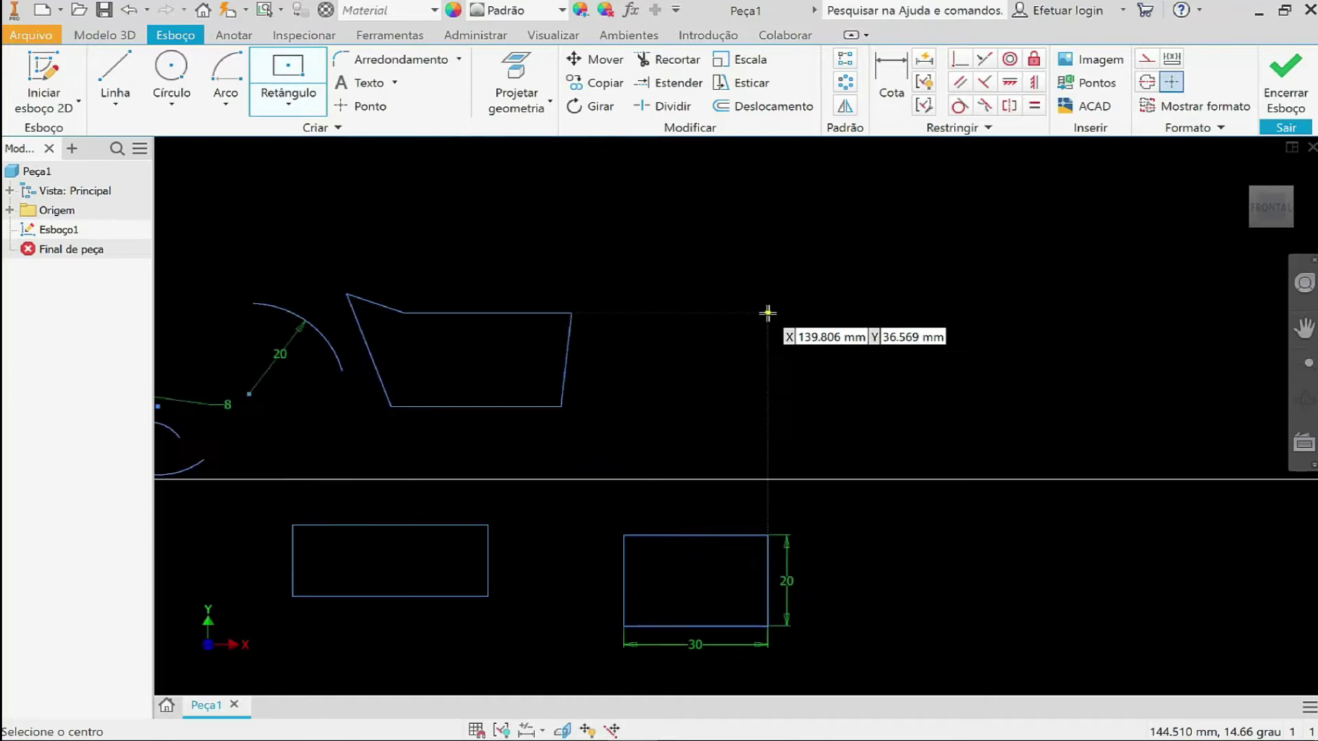
scroll(768, 313, "down", 2)
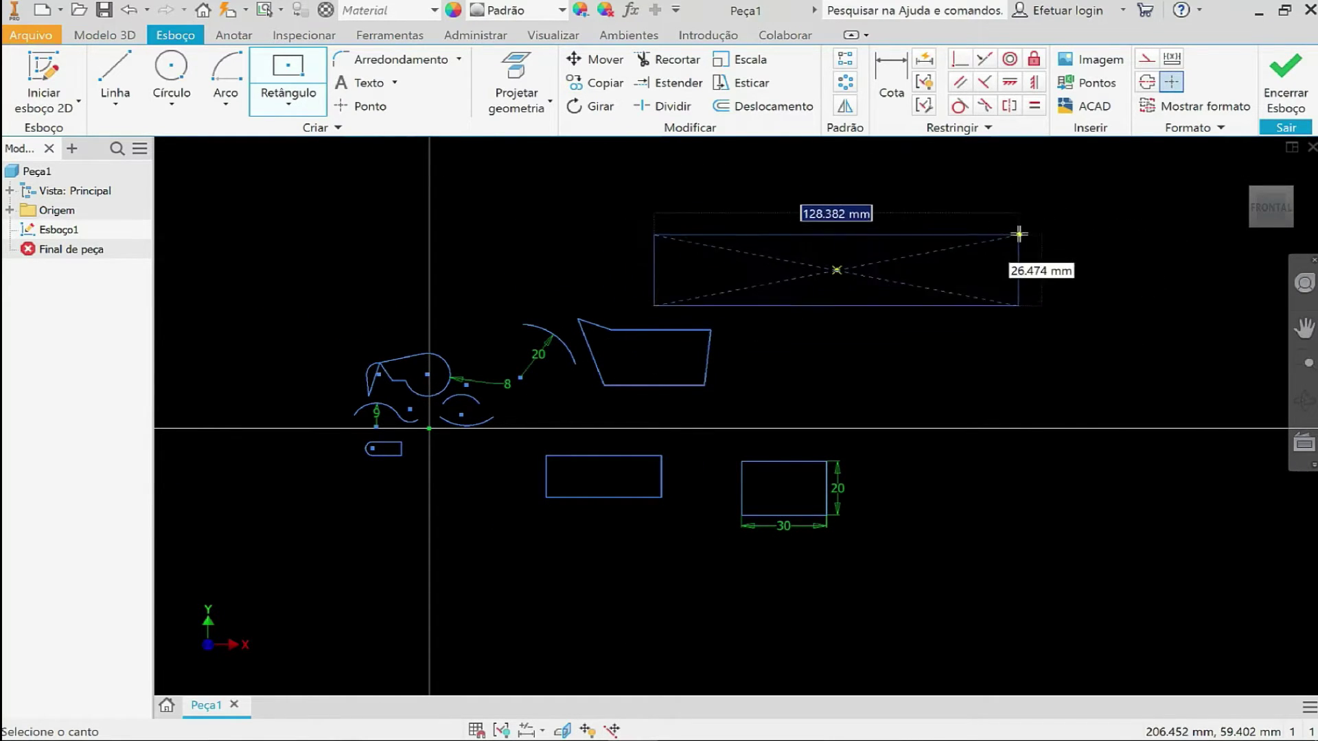
left_click(1024, 222)
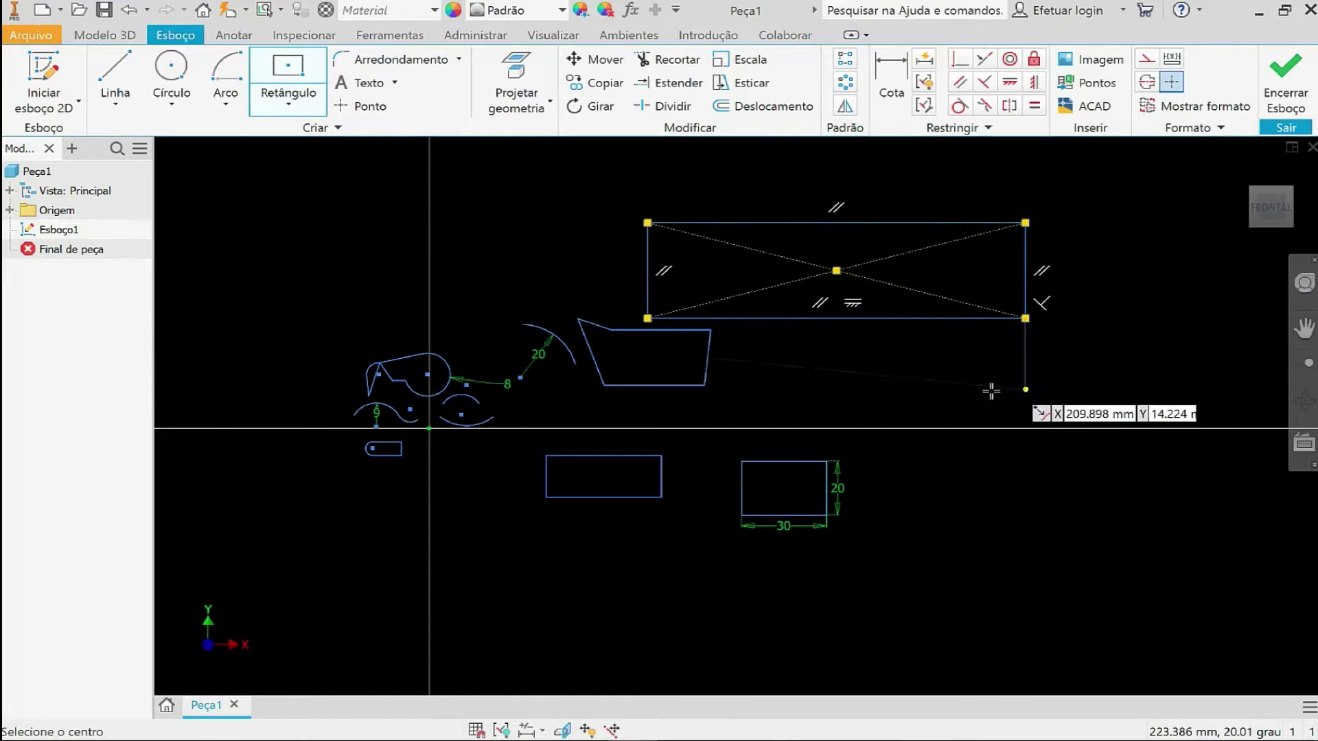
Draw a three-point rectangle below the two smaller rectangles, with a horizontal first edge about 71 mm long.
left_click(289, 106)
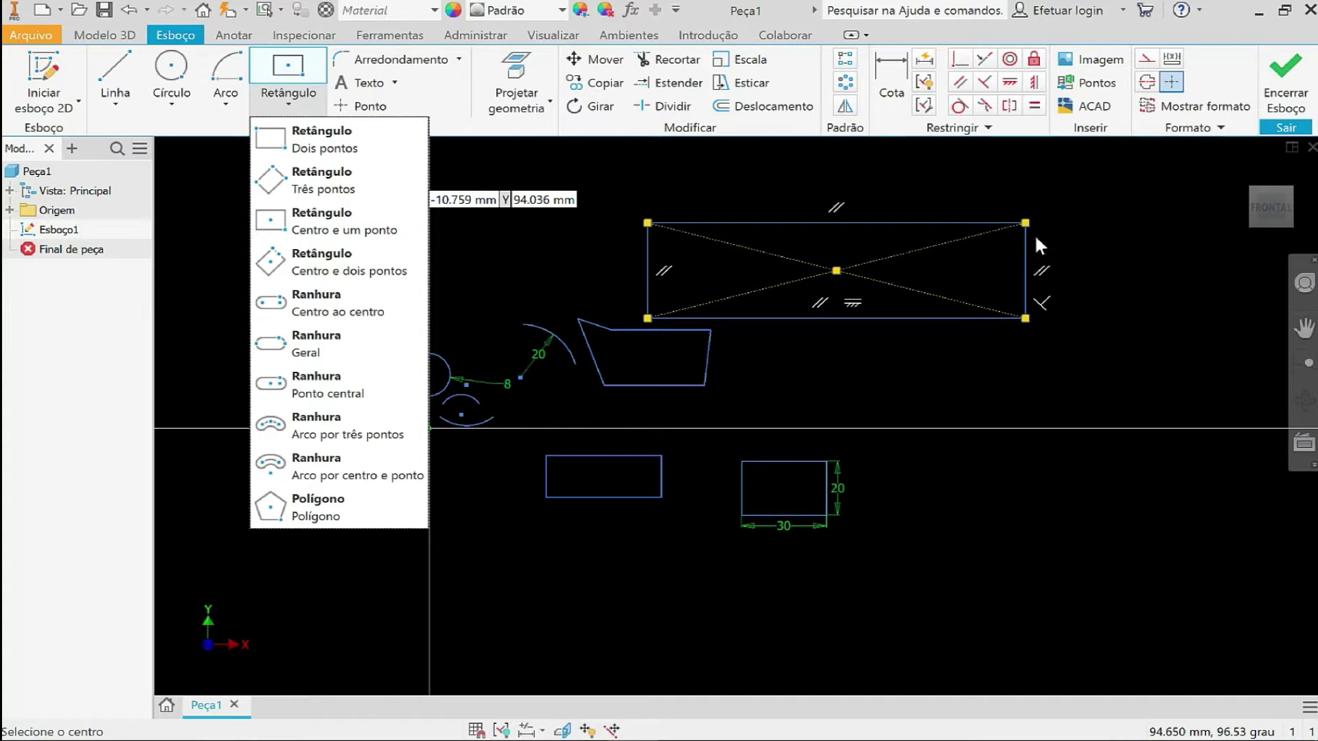
left_click(347, 189)
mouse_move(994, 424)
middle_mouse_down()
mouse_move(812, 347)
mouse_move(879, 377)
middle_mouse_up()
left_click(485, 554)
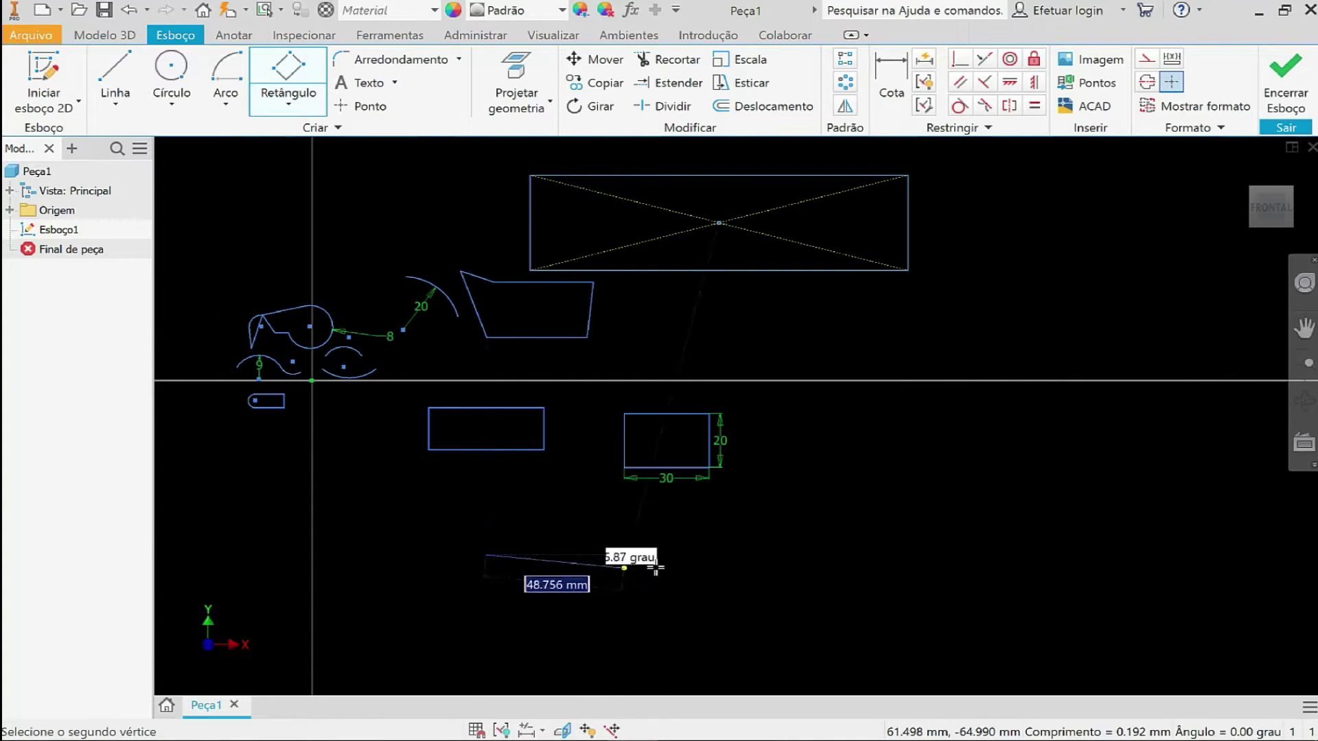
left_click(689, 553)
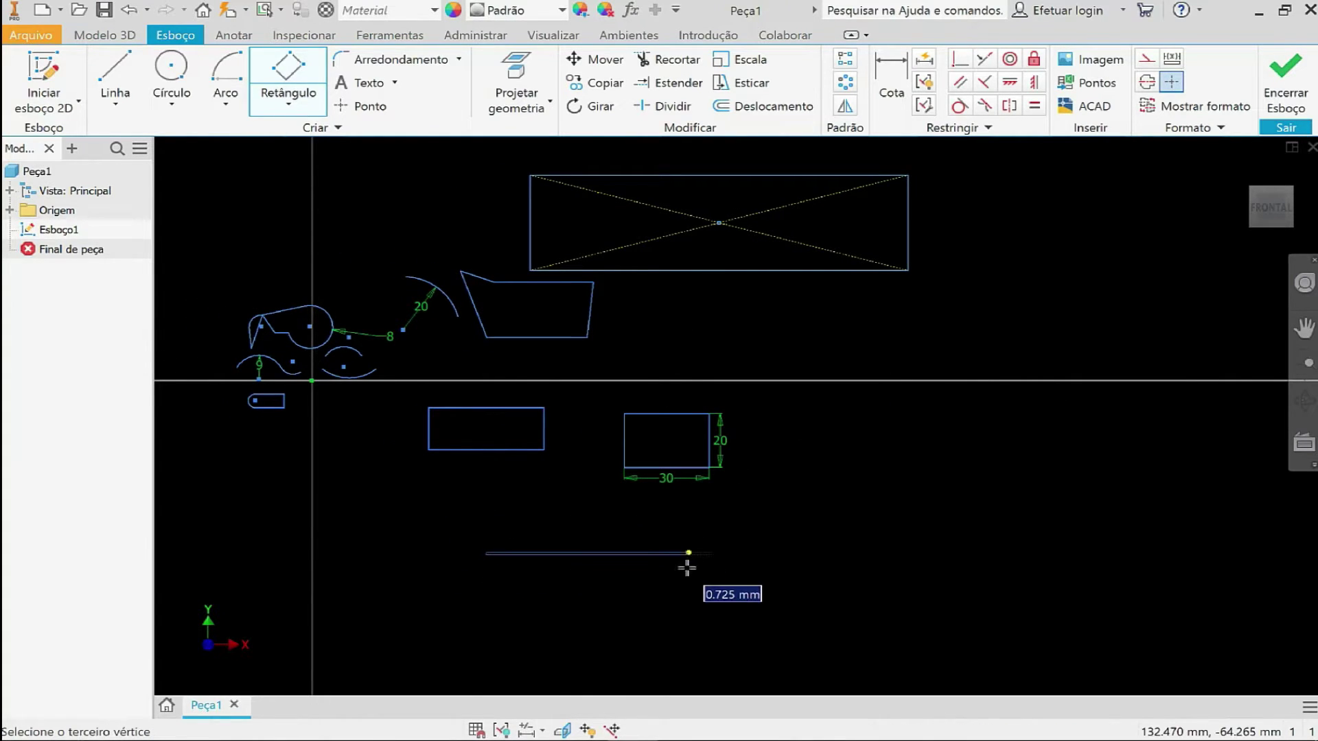
left_click(690, 638)
mouse_move(782, 471)
middle_mouse_down()
mouse_move(959, 484)
mouse_move(727, 475)
middle_mouse_up()
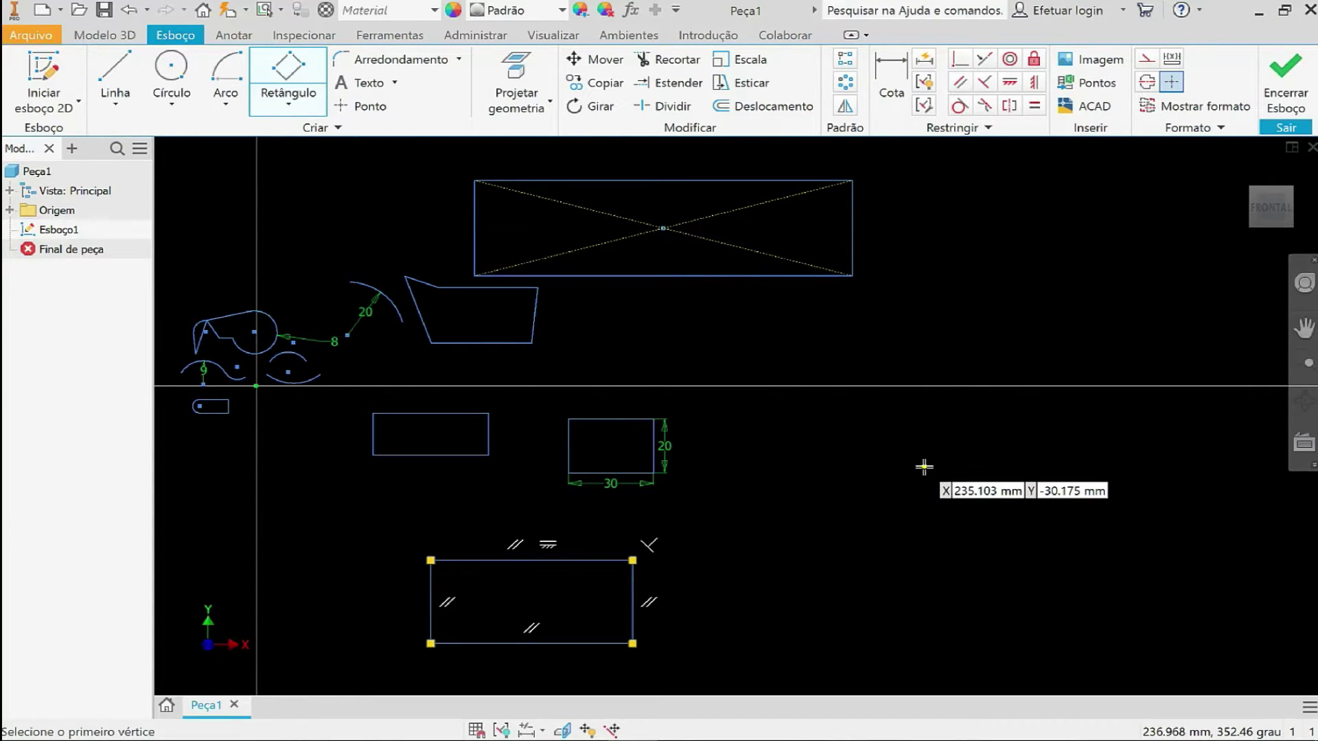
mouse_move(924, 466)
middle_mouse_down()
mouse_move(933, 480)
mouse_move(878, 455)
middle_mouse_up()
scroll(878, 456, "up", 3)
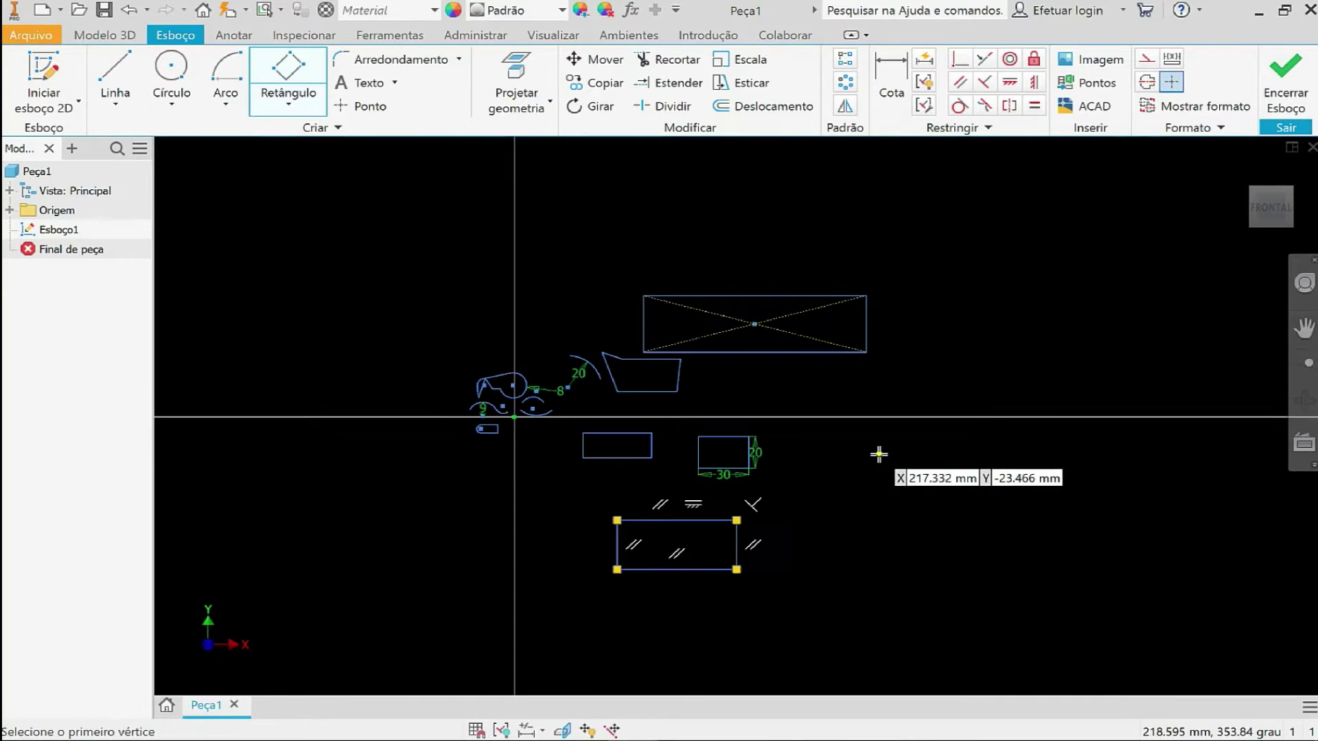
scroll(875, 453, "down", 3)
scroll(874, 453, "down", 3)
mouse_move(786, 459)
middle_mouse_down()
mouse_move(936, 421)
mouse_move(795, 438)
middle_mouse_up()
scroll(935, 421, "down", 3)
scroll(936, 421, "up", 5)
scroll(877, 430, "up", 3)
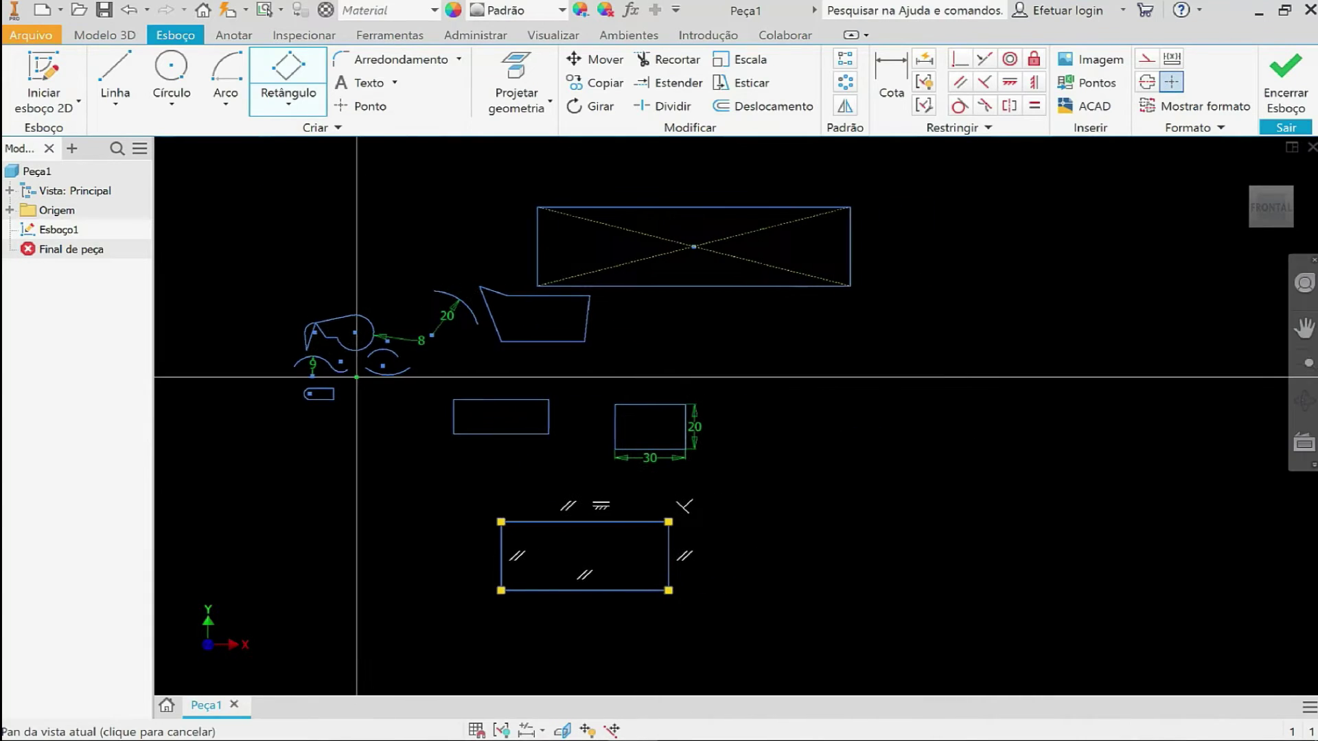
Draw a centre and two-point rectangle right of the three-point one, about 145 mm long and tilted at about 28°.
left_click(281, 109)
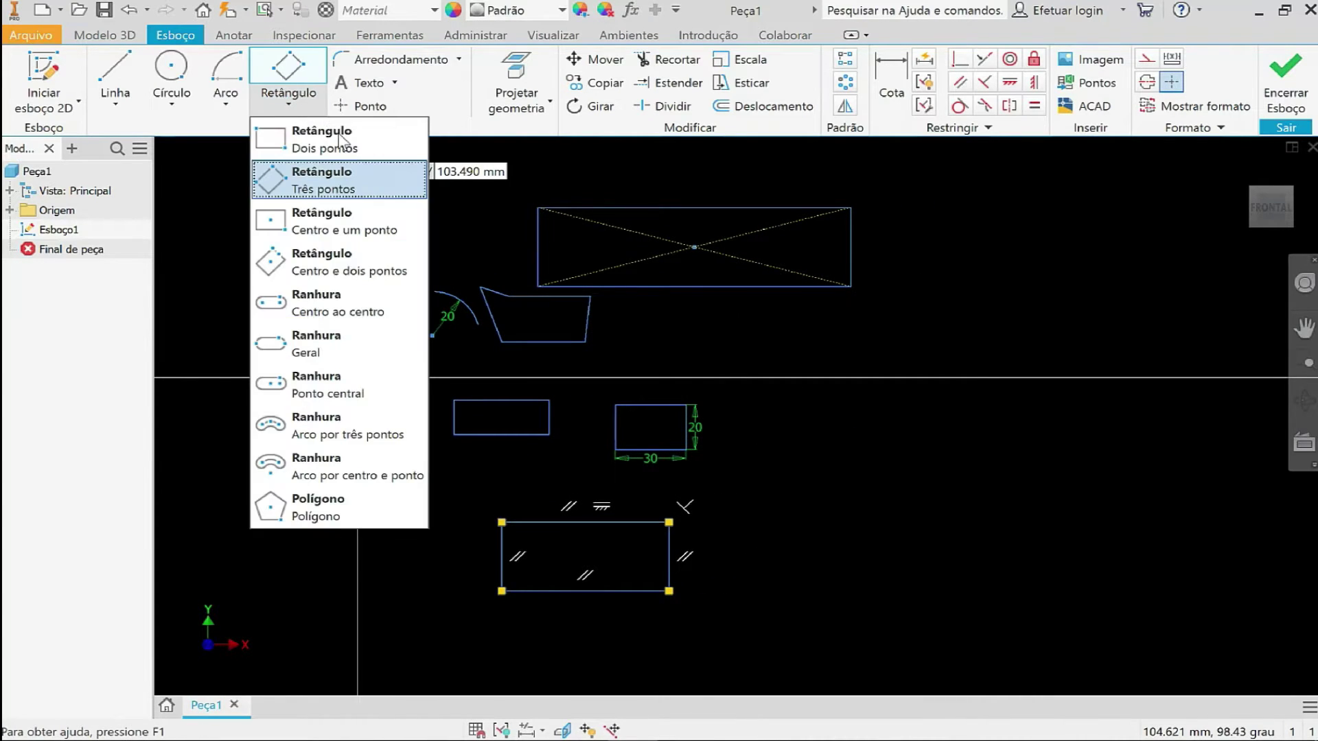
left_click(317, 271)
left_click(880, 518)
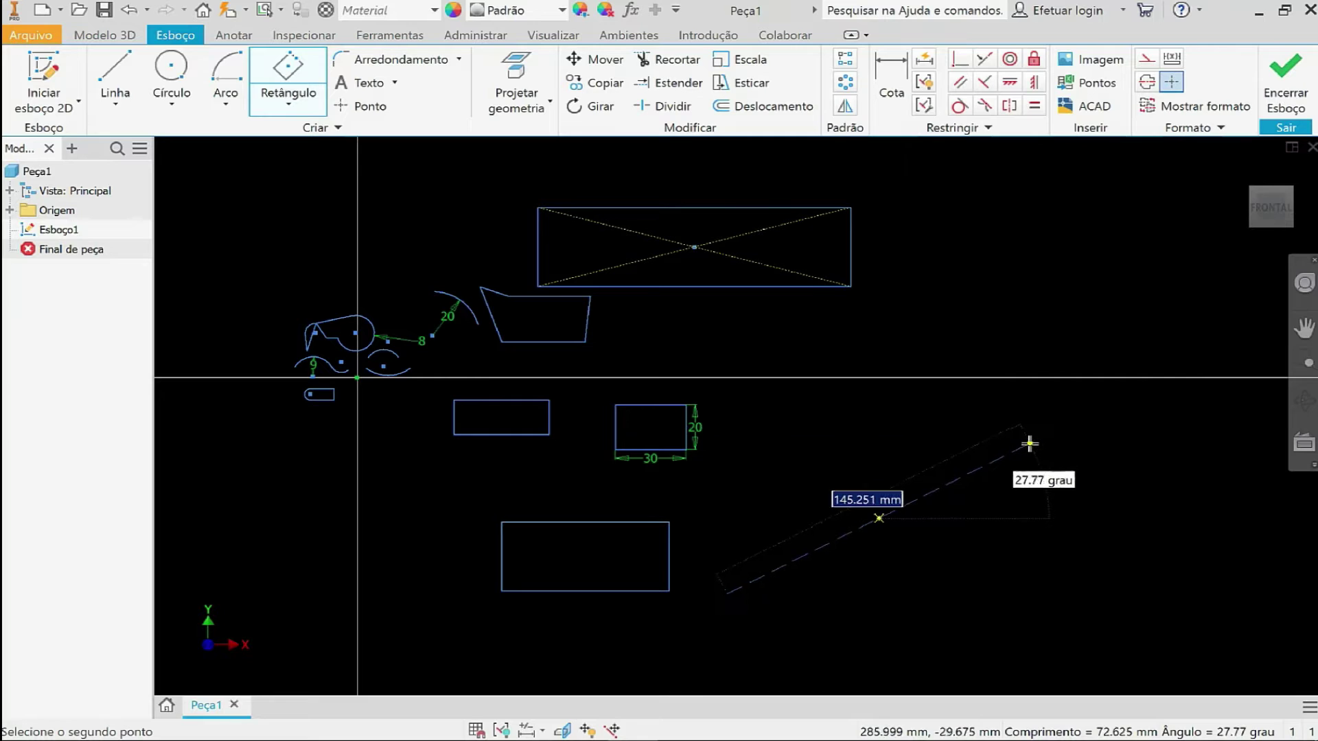
left_click(1029, 444)
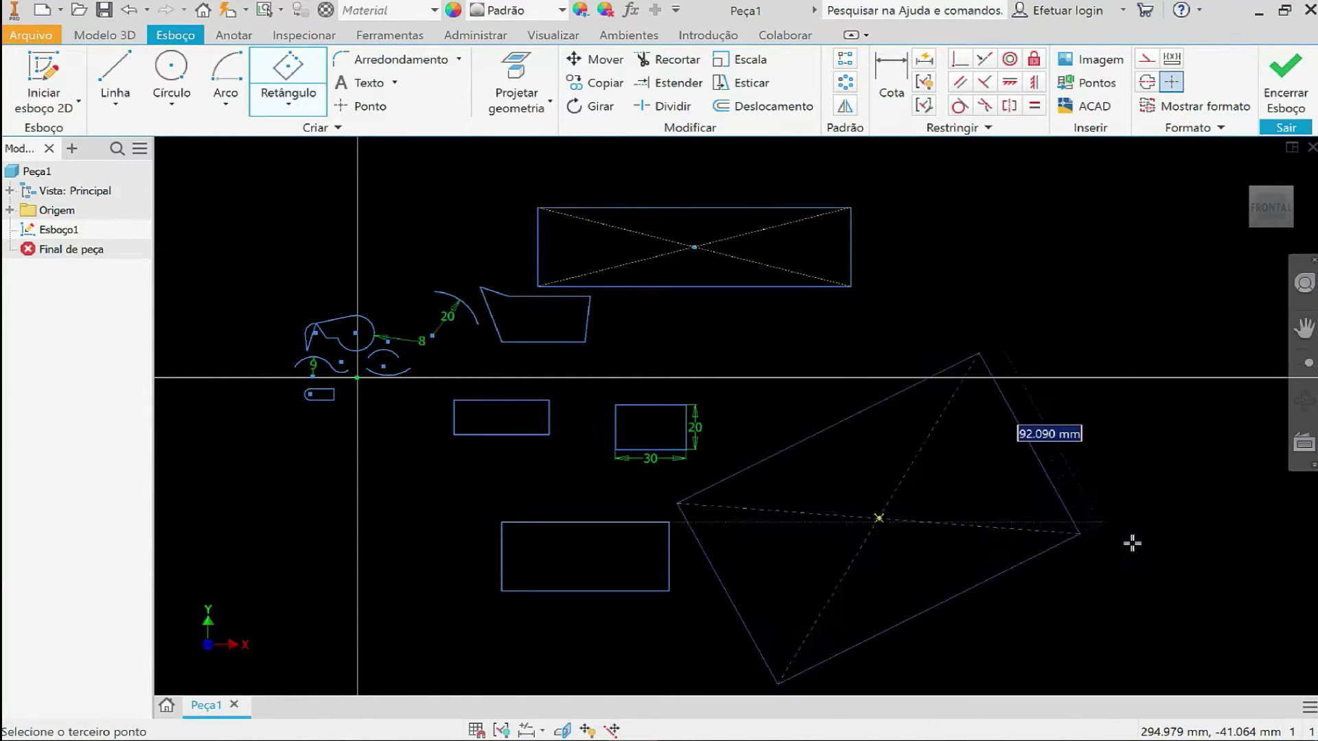
left_click(1093, 497)
Draw a centre and one-point rectangle centred on the five-sided profile's lower-left vertex, with a corner on its upper-left vertex.
scroll(456, 324, "up", 3)
scroll(453, 313, "down", 6)
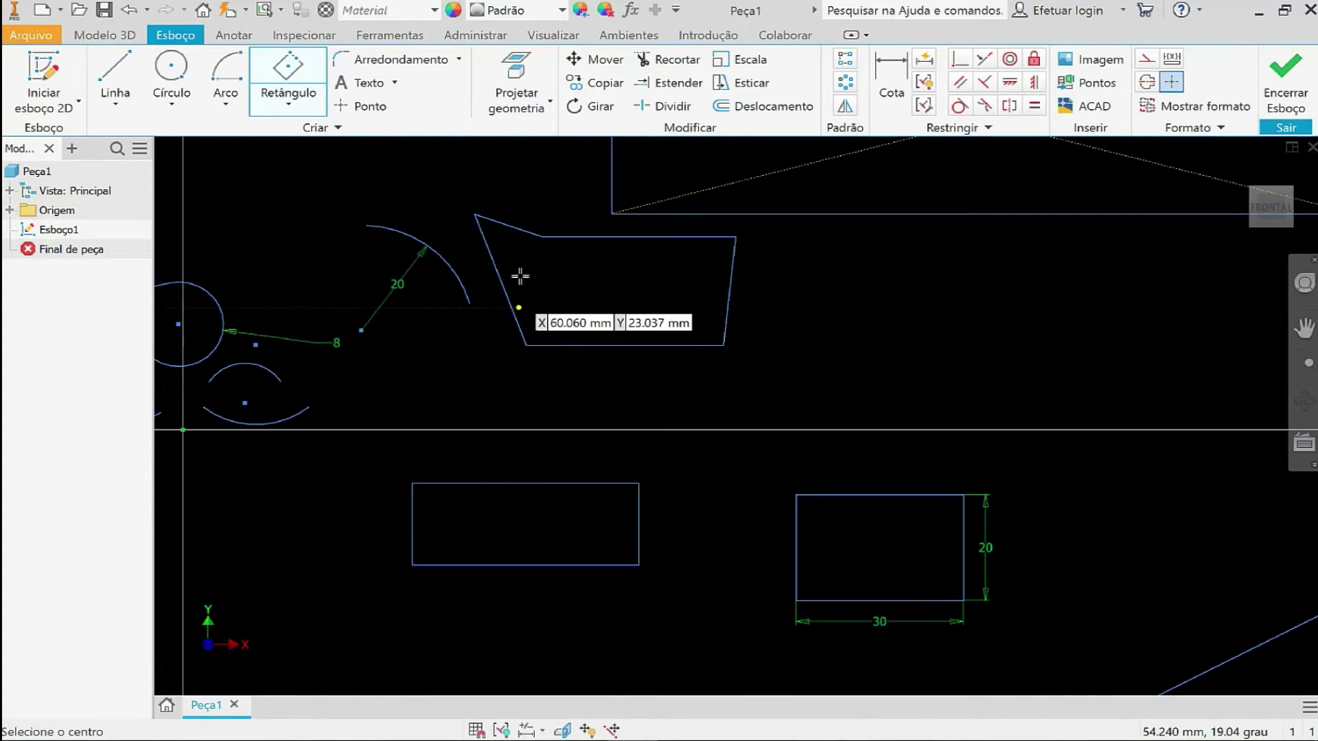
middle_click_drag(478, 216, 524, 322)
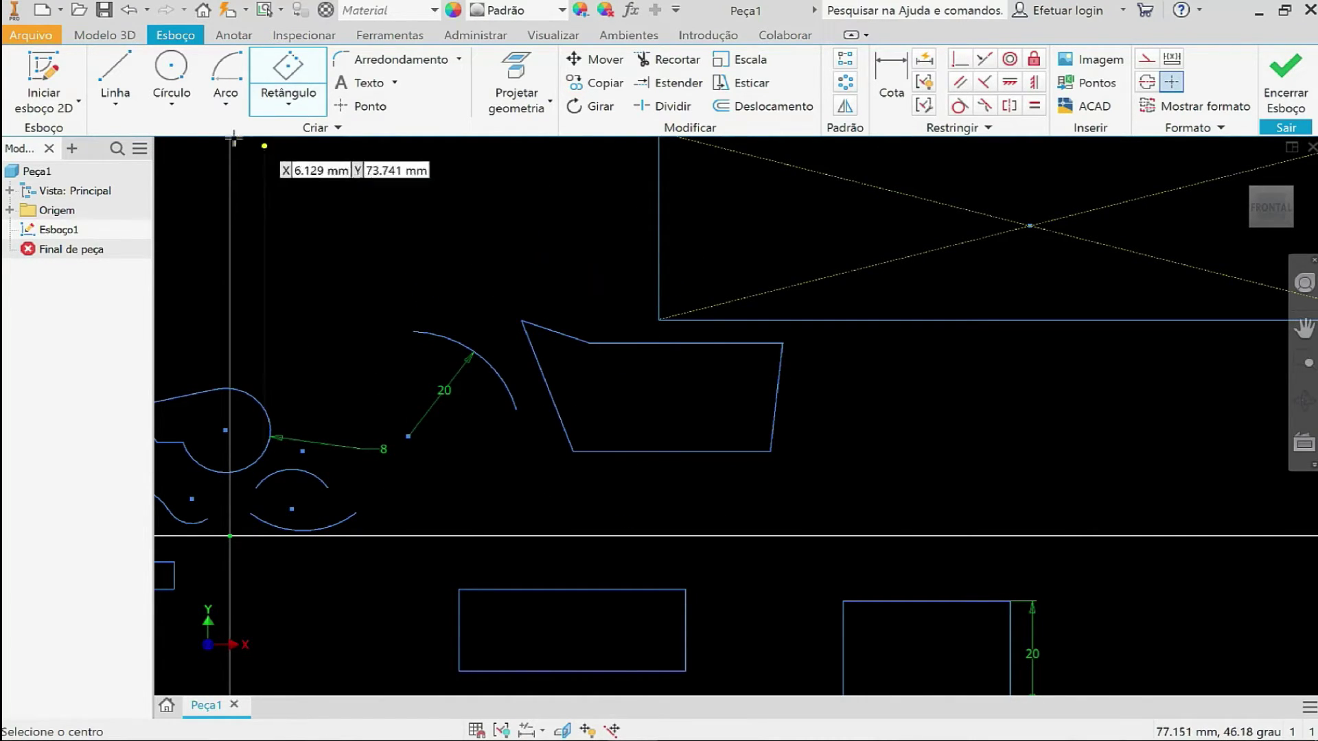
left_click(288, 108)
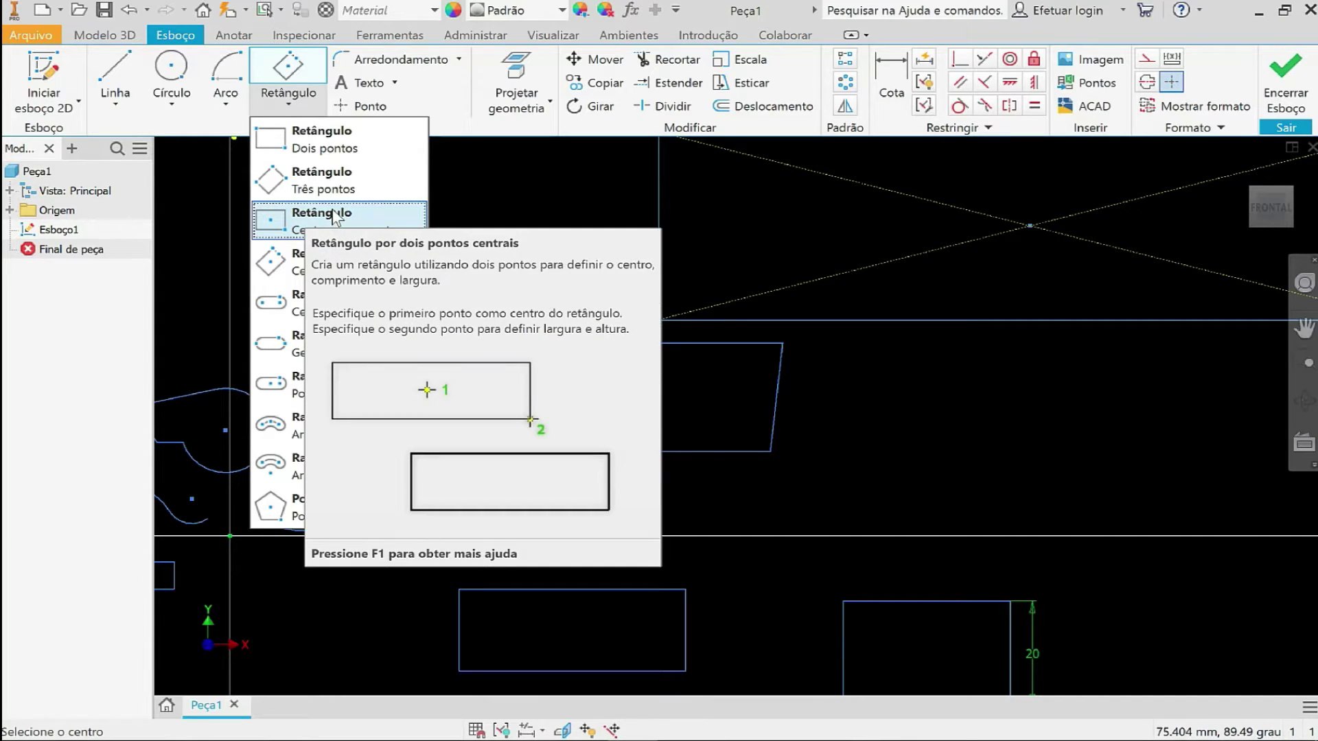
left_click(332, 213)
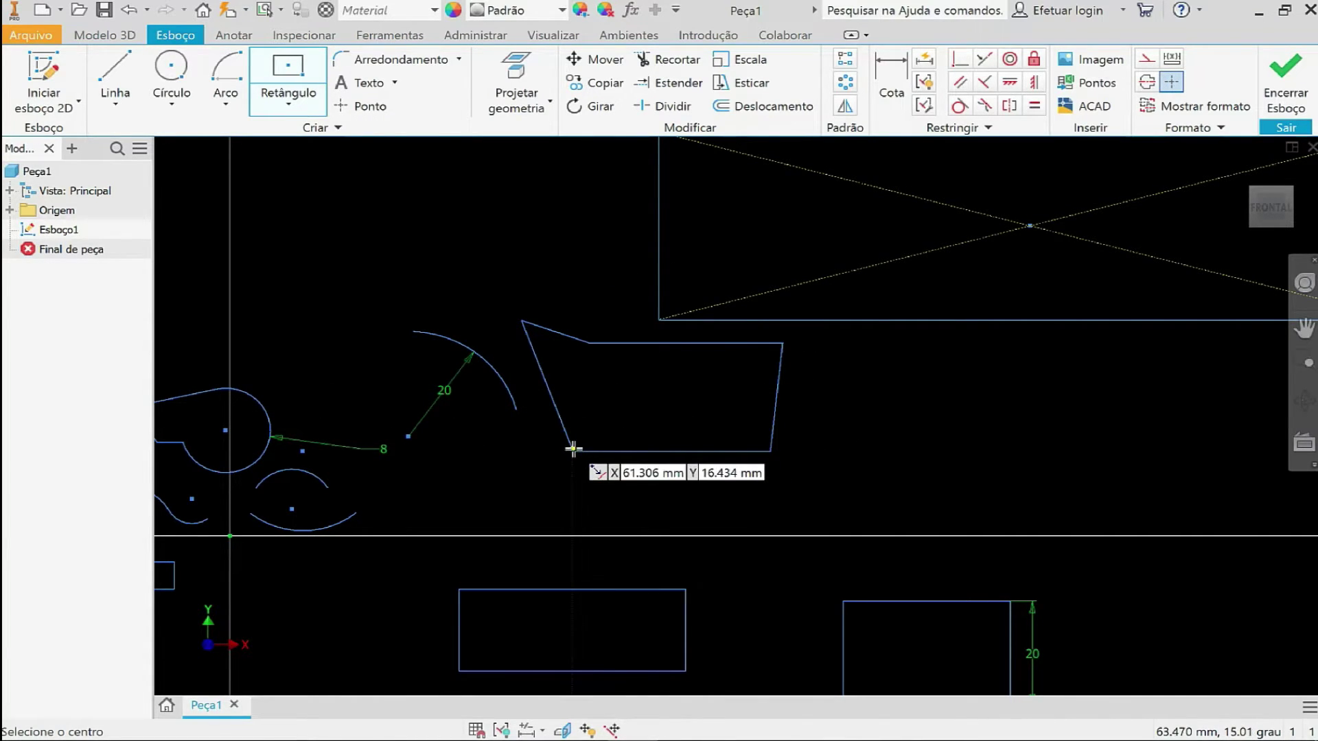
left_click(573, 451)
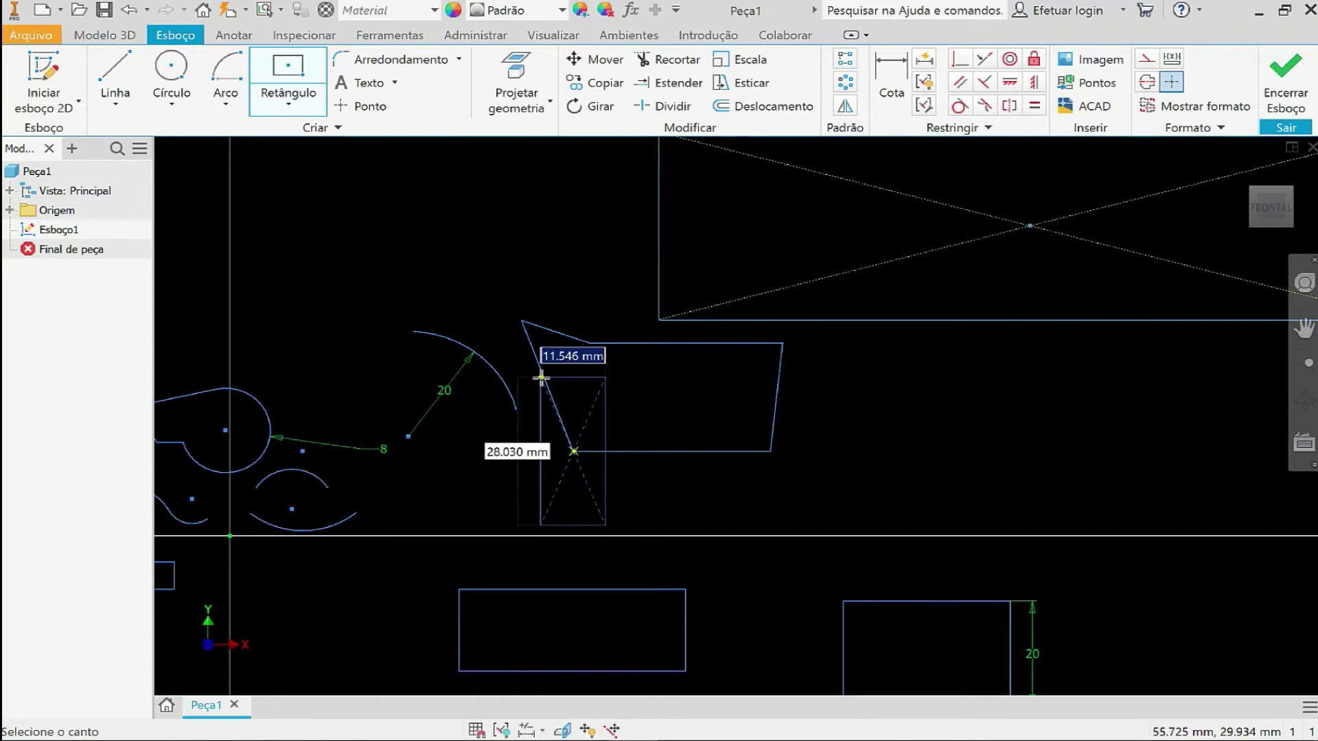
left_click(522, 320)
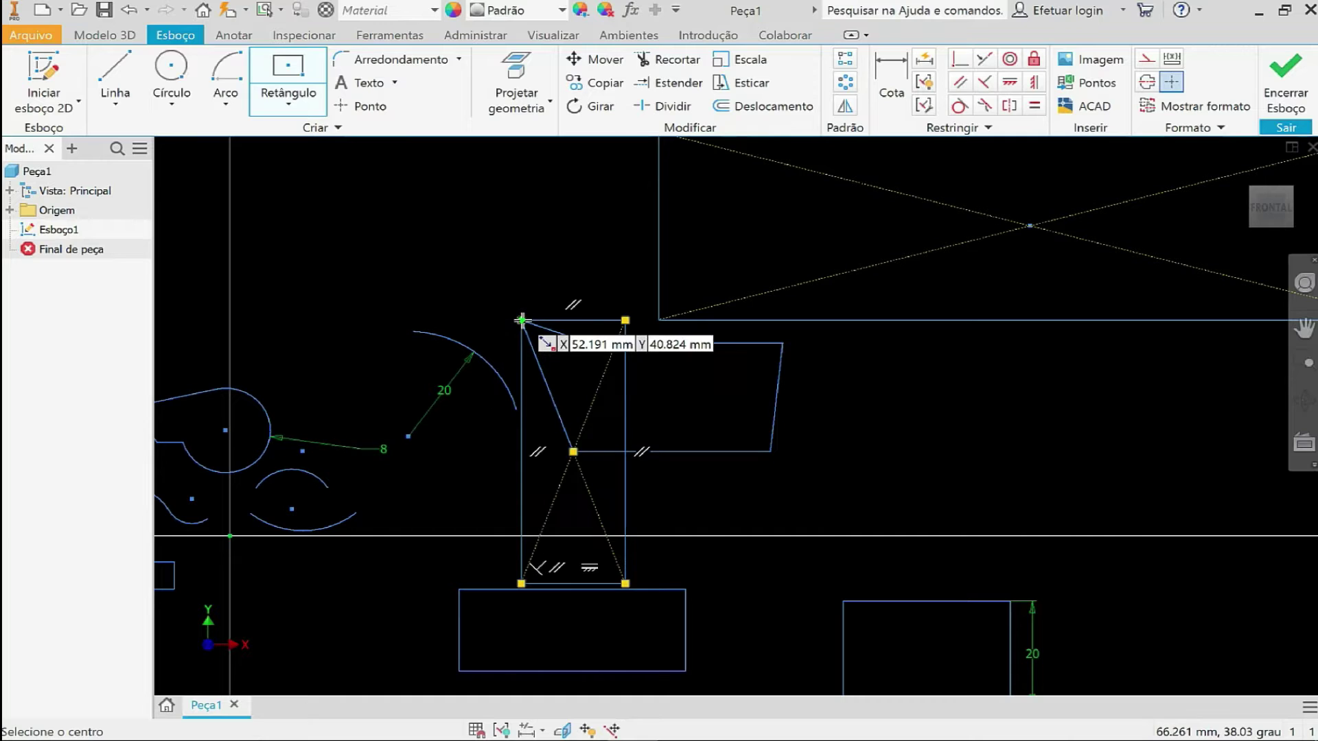
scroll(568, 287, "up", 2)
scroll(576, 343, "down", 2)
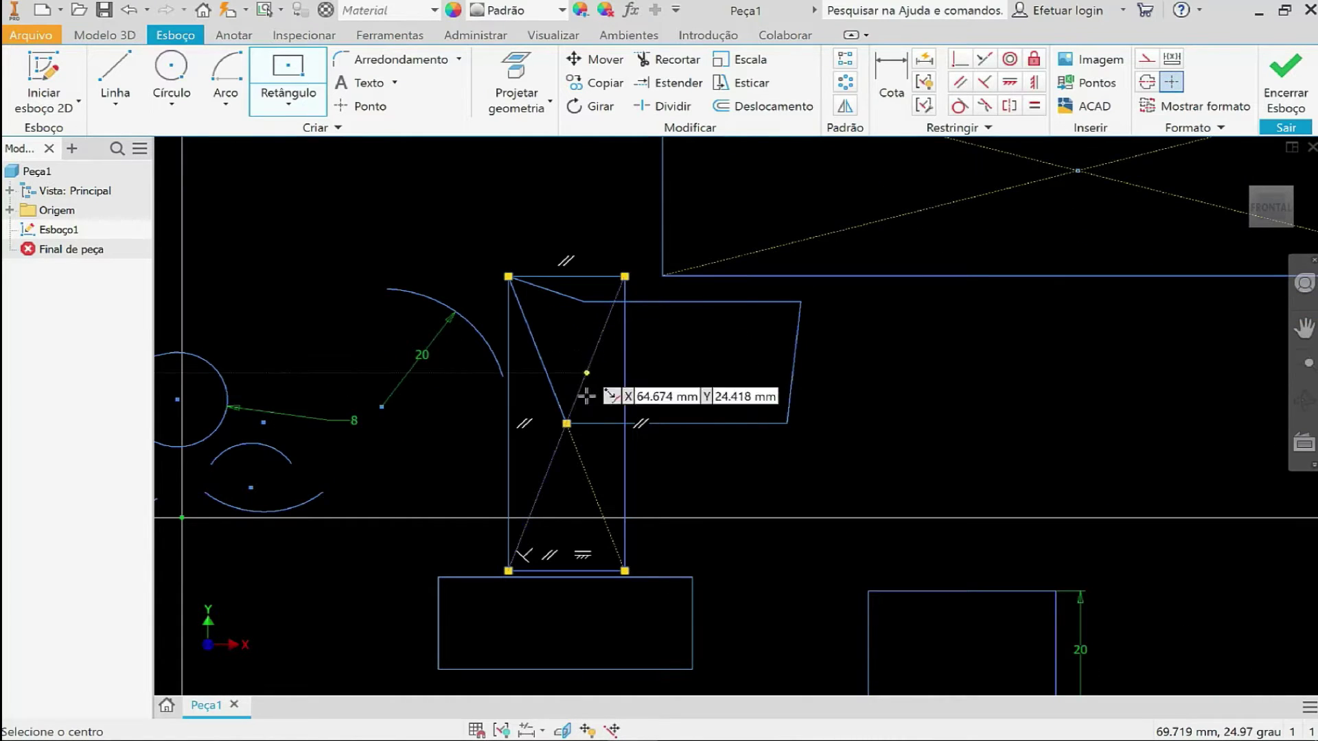
scroll(553, 329, "down", 1)
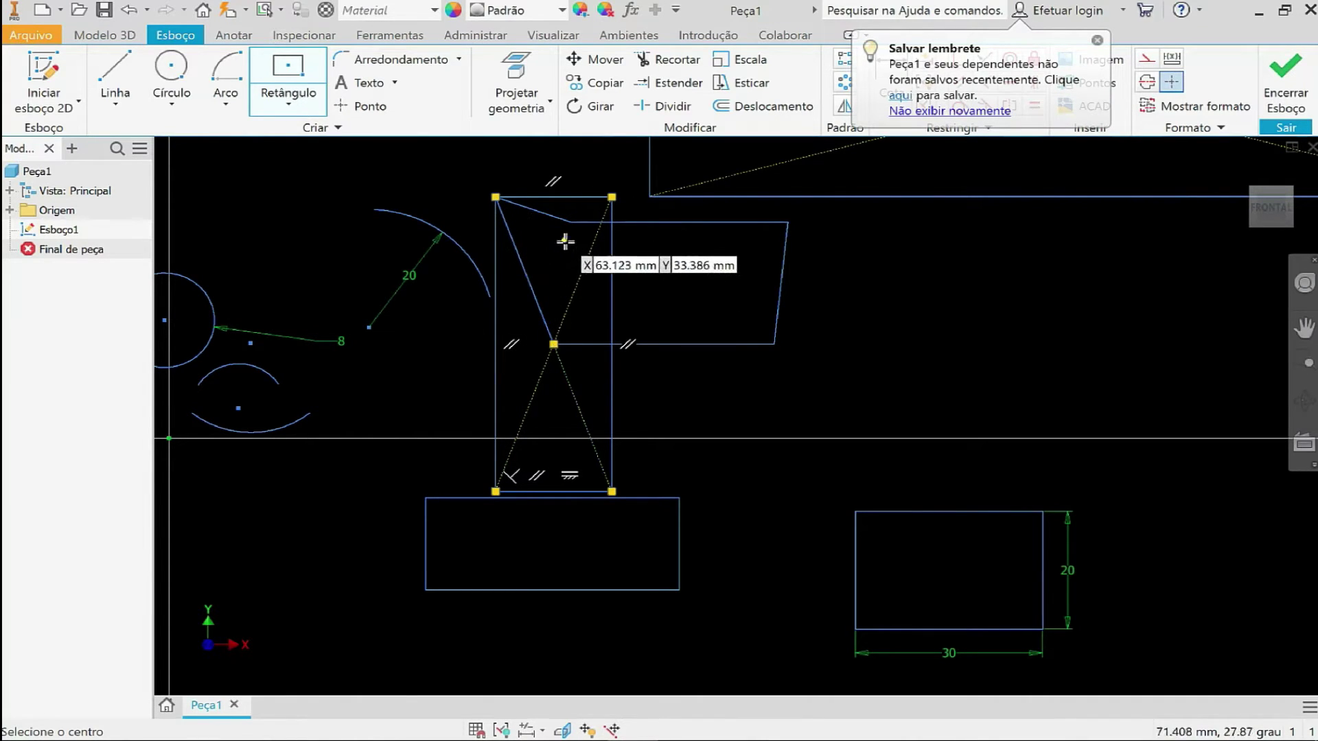
mouse_move(573, 235)
middle_mouse_down()
mouse_move(576, 267)
mouse_move(582, 242)
middle_mouse_up()
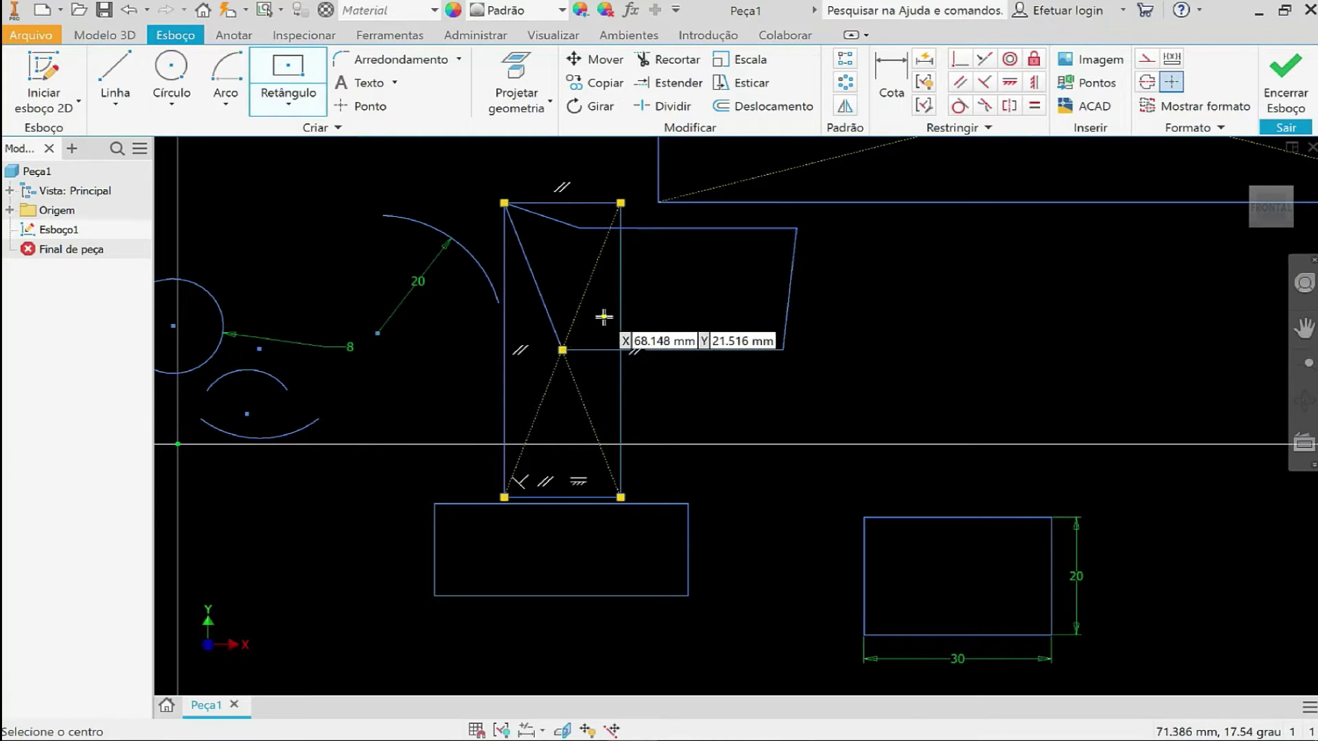
scroll(608, 324, "up", 2)
scroll(615, 356, "down", 5)
scroll(670, 366, "down", 4)
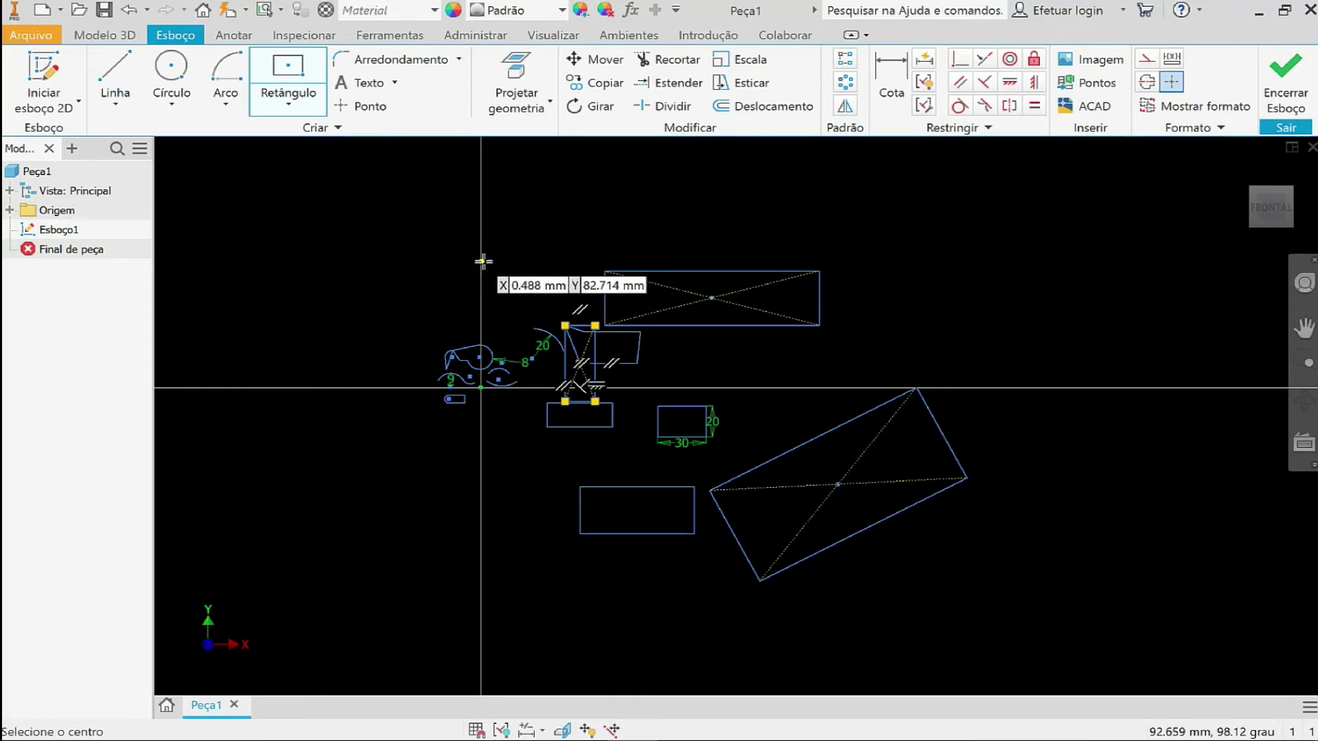
key("Escape")
scroll(317, 216, "down", 3)
scroll(314, 217, "up", 3)
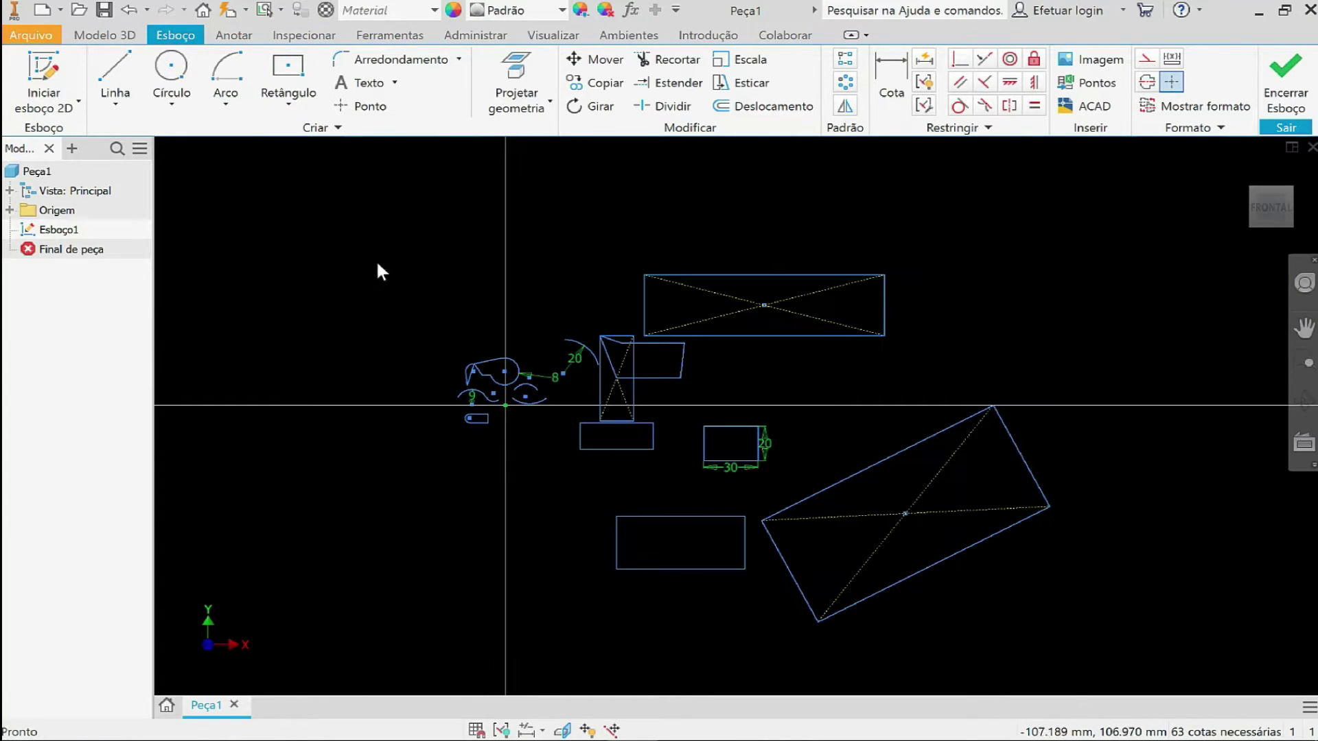
mouse_move(607, 363)
middle_mouse_down()
mouse_move(725, 149)
mouse_move(760, 305)
mouse_move(806, 281)
mouse_move(760, 277)
mouse_move(735, 296)
mouse_move(786, 274)
middle_mouse_up()
left_click(295, 71)
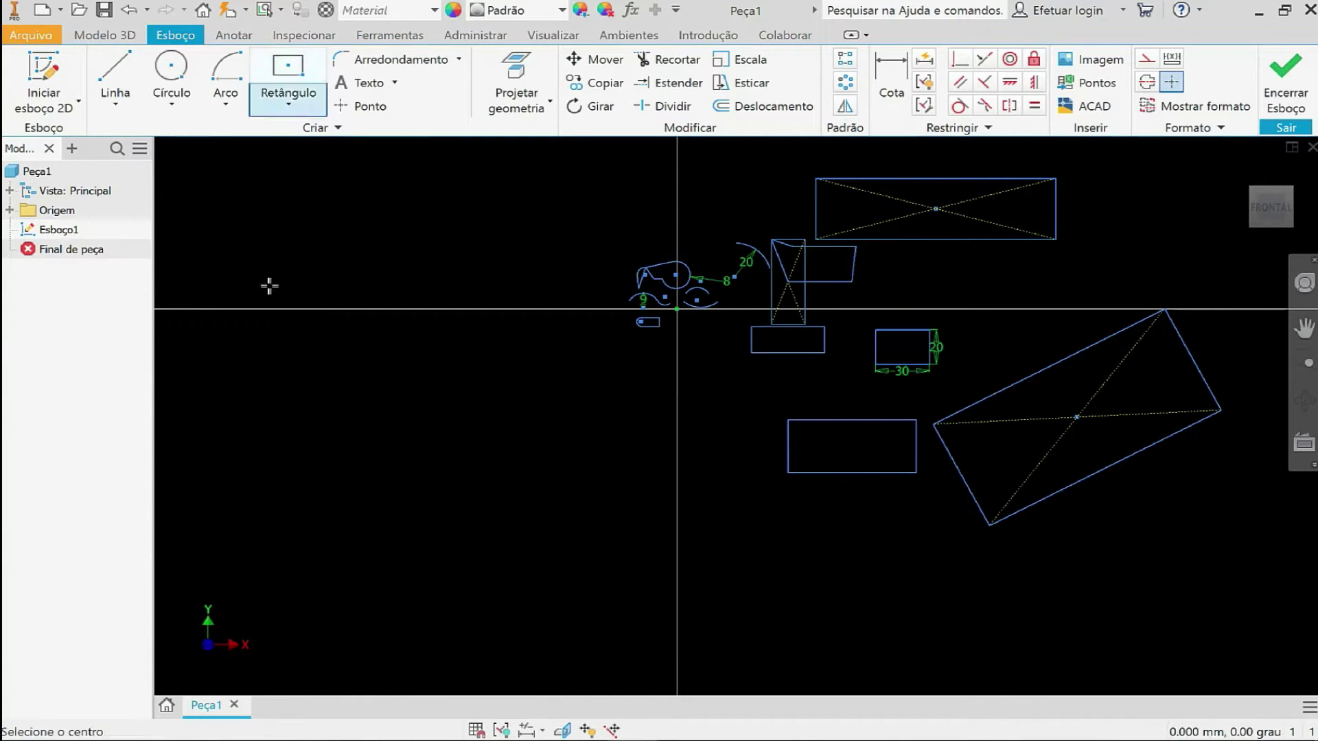
left_click(226, 418)
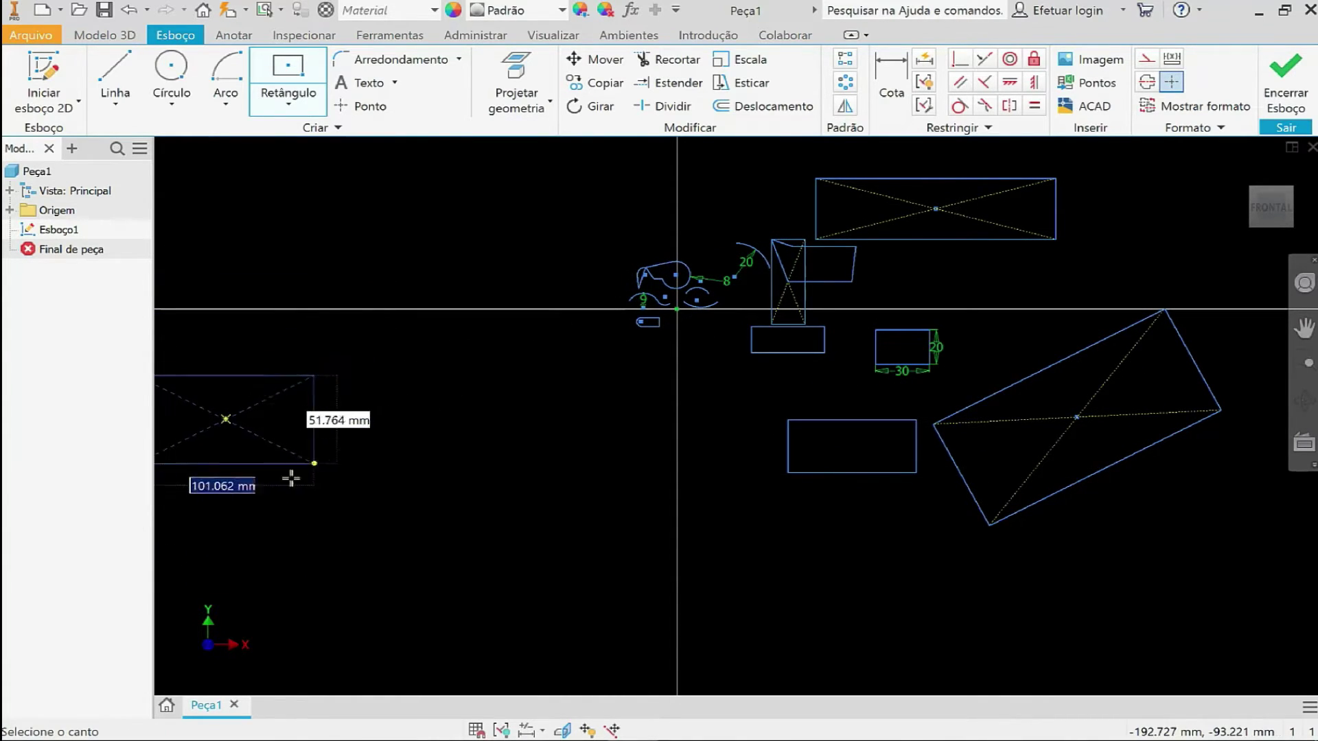
middle_click_drag(285, 497, 391, 508)
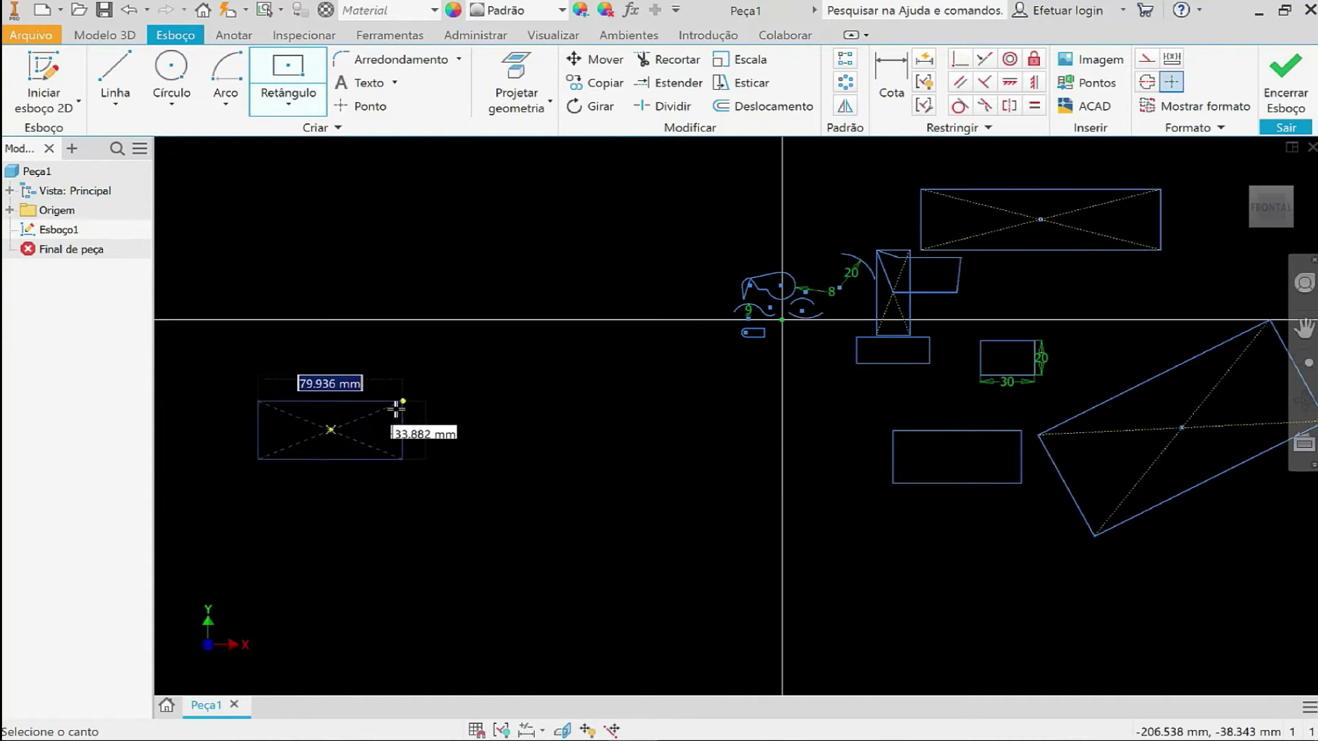
key("Escape")
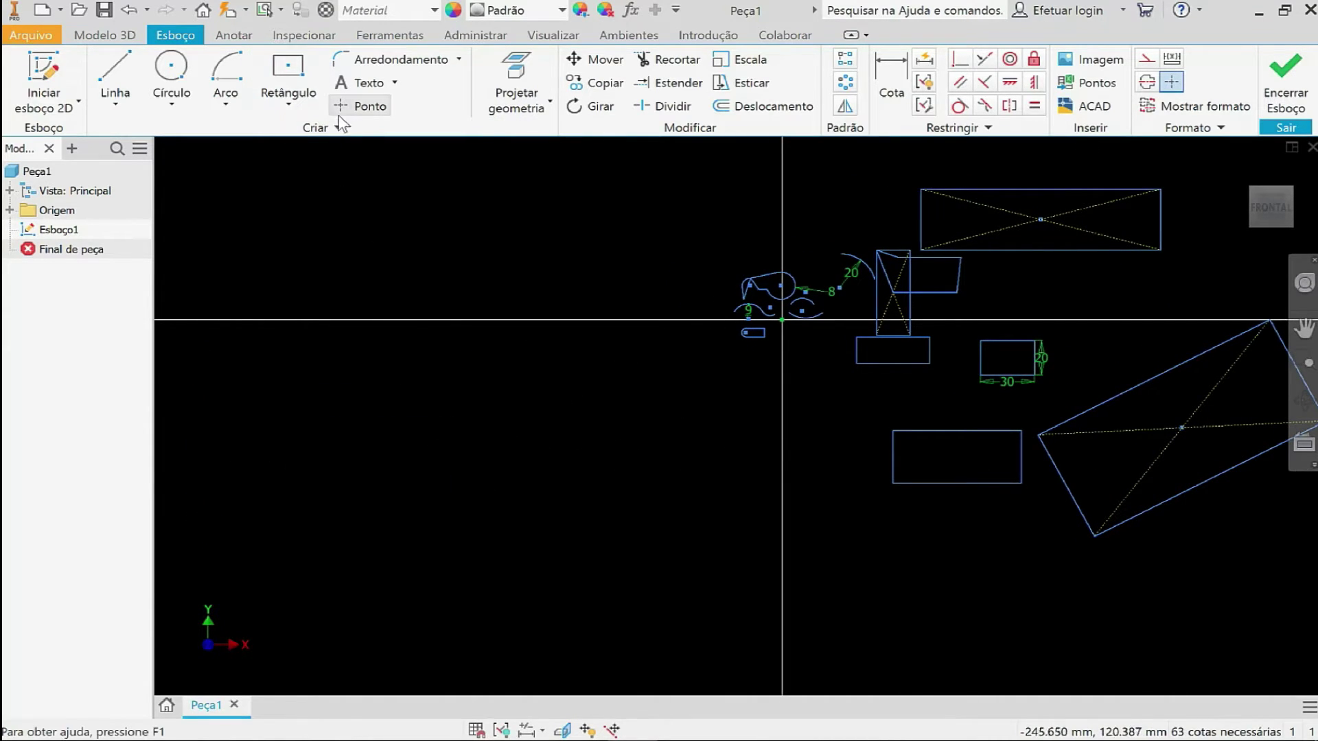
Draw a two-point rectangle in the empty area to the lower left of the existing sketch geometry.
left_click(289, 104)
left_click(328, 145)
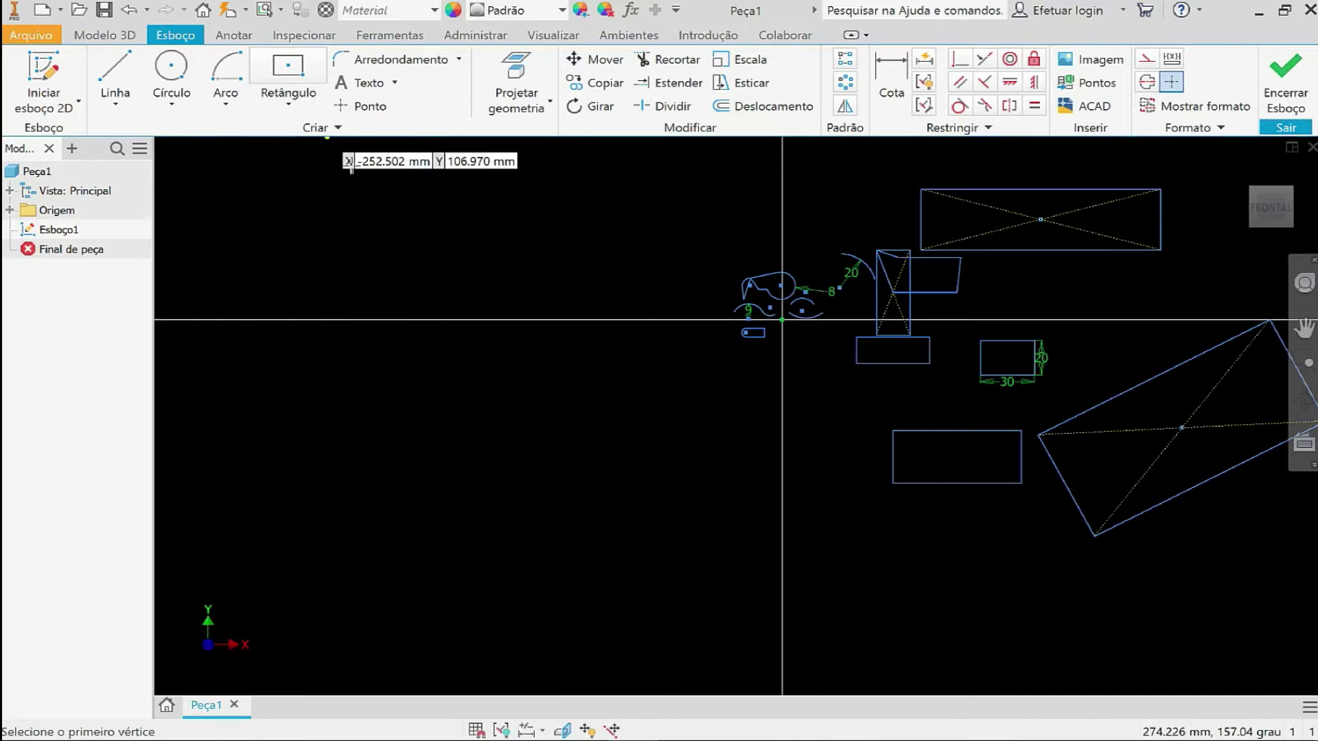
left_click(292, 403)
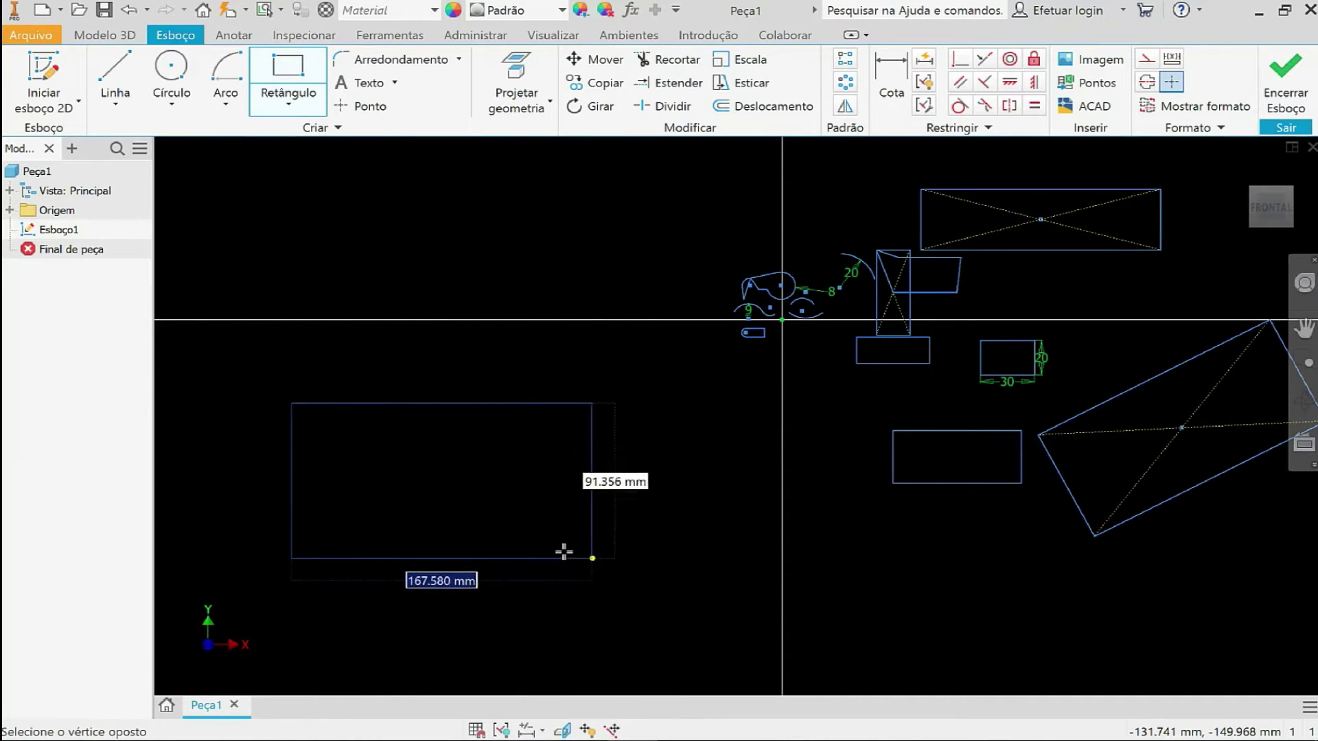
left_click(507, 546)
key("Escape")
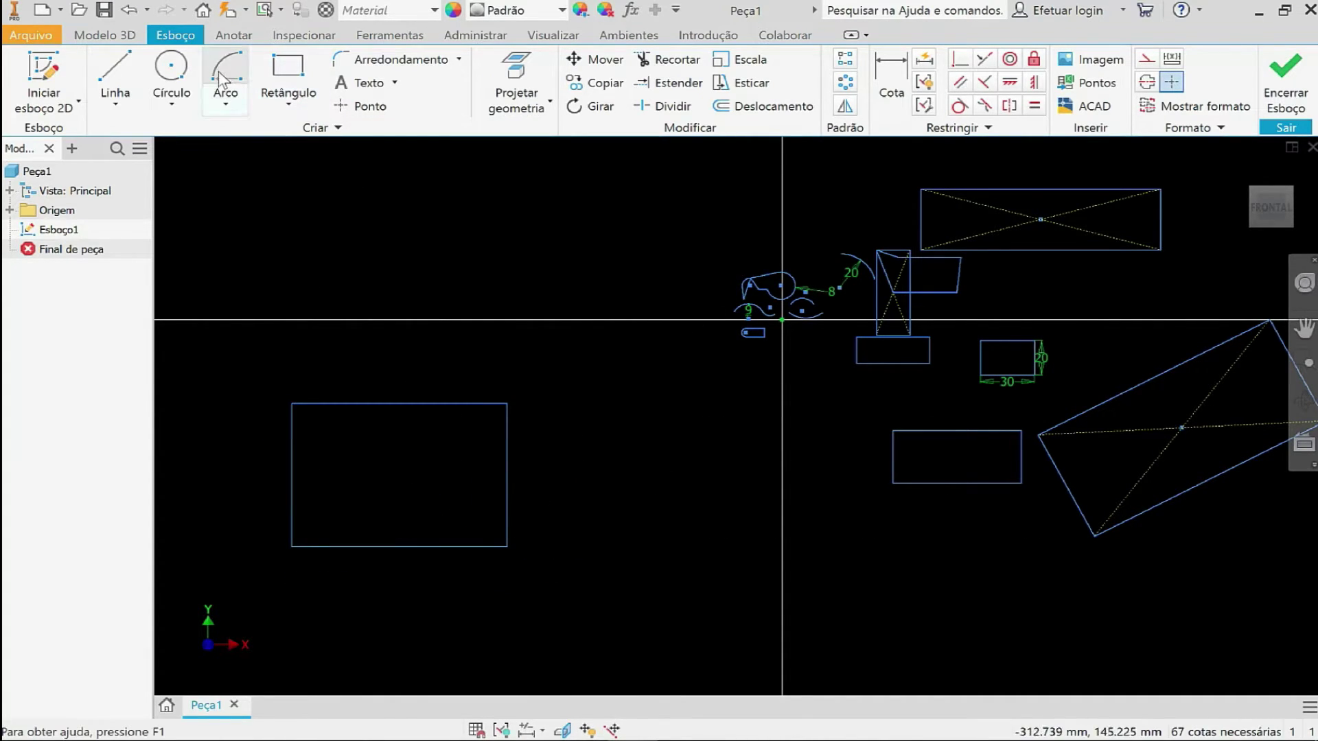
Draw a three-point arc bulging outward between the new rectangle's two right corners, with a radius of about 42 mm.
left_click(226, 107)
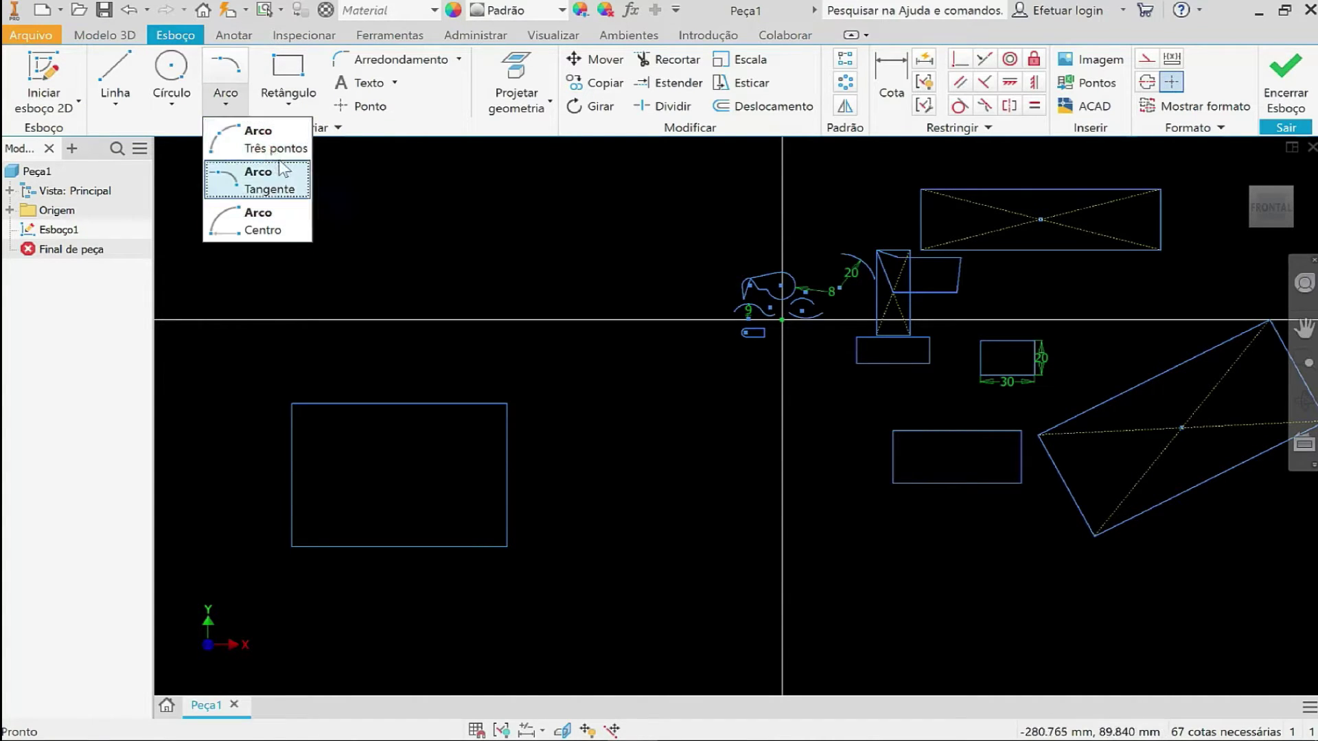
left_click(264, 141)
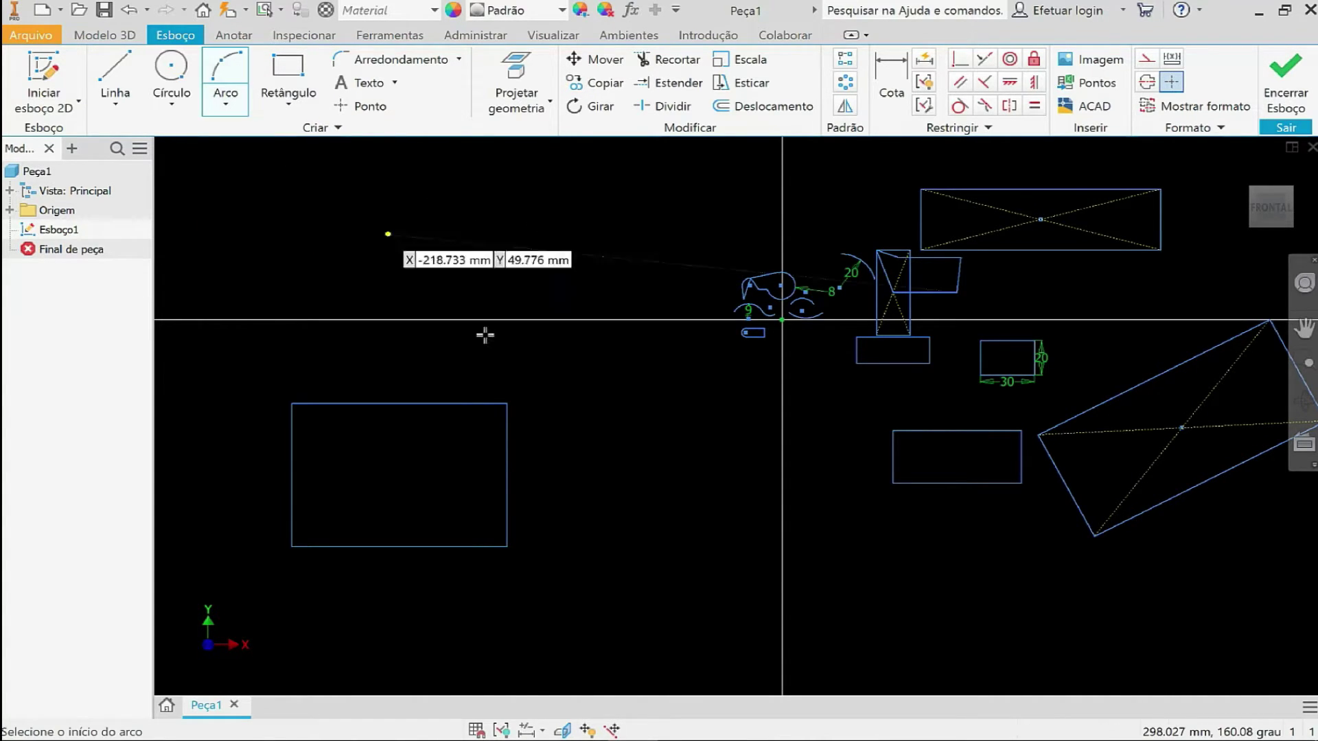
left_click(507, 404)
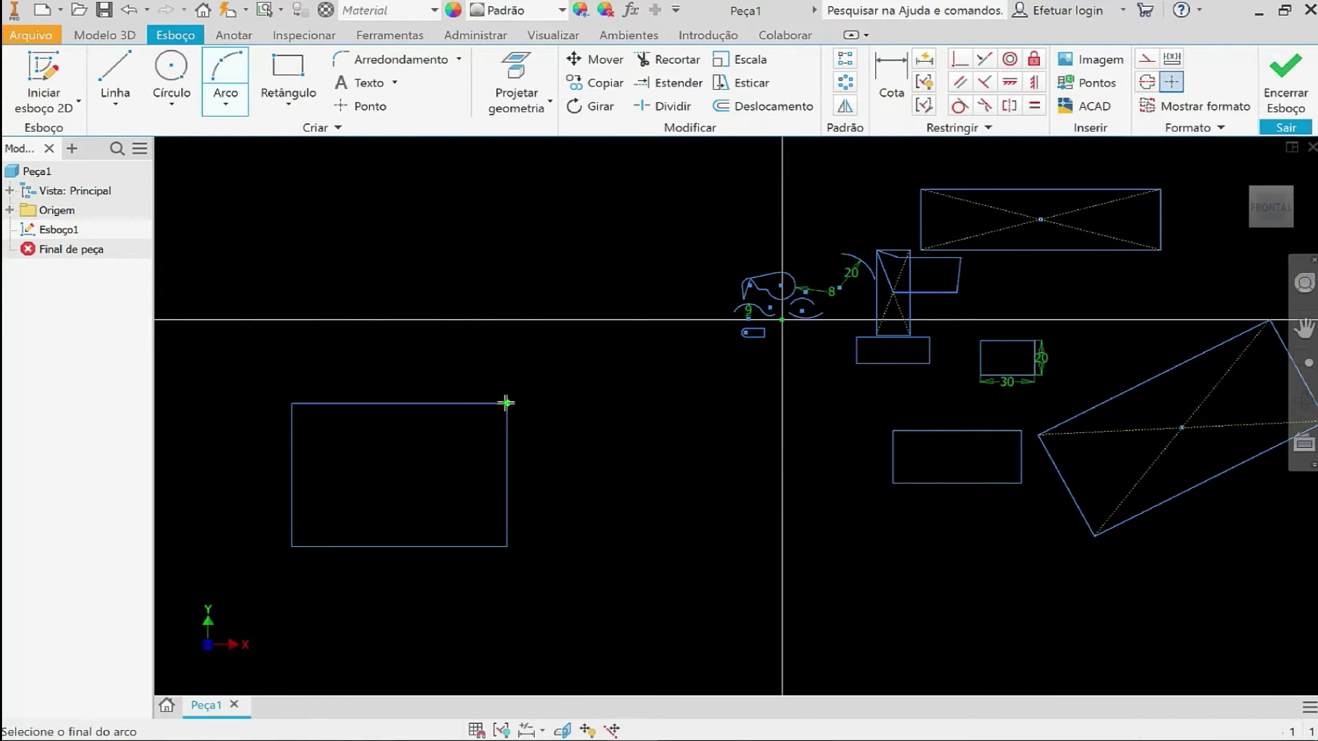
left_click(508, 546)
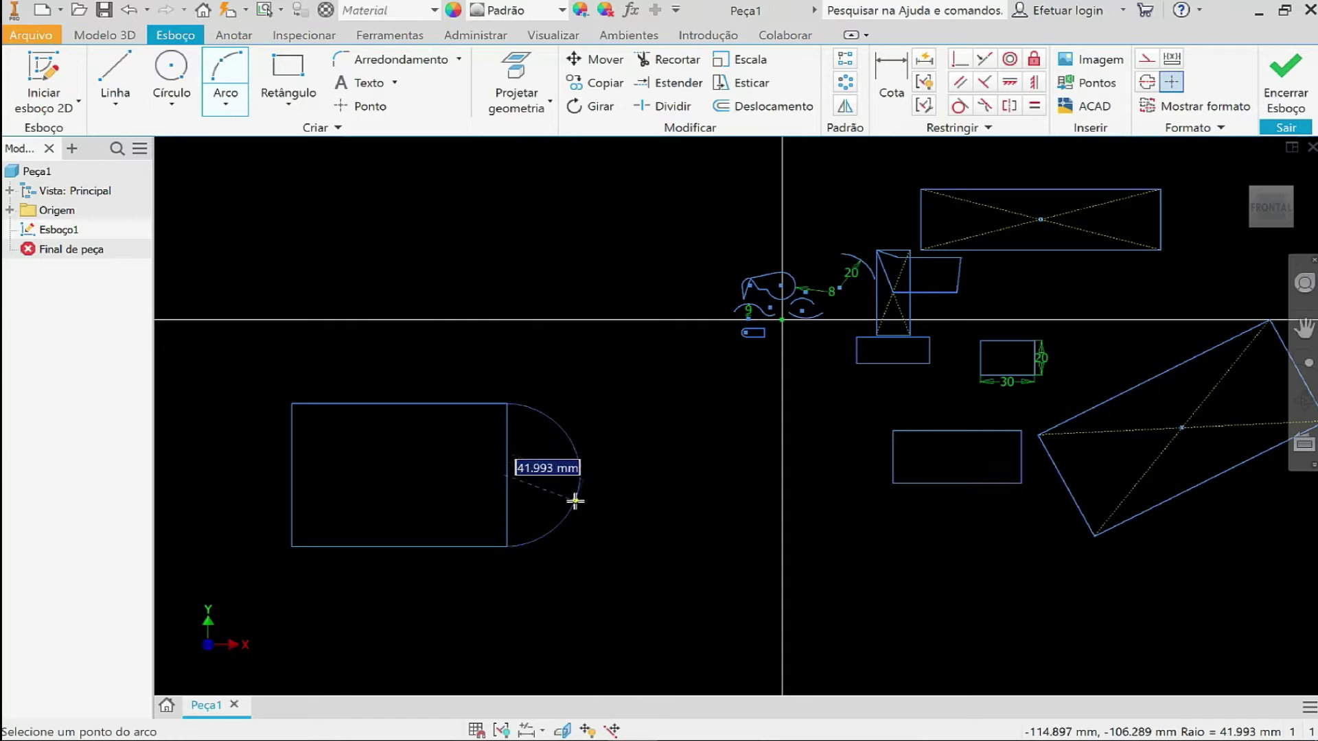
left_click(575, 501)
key("Escape")
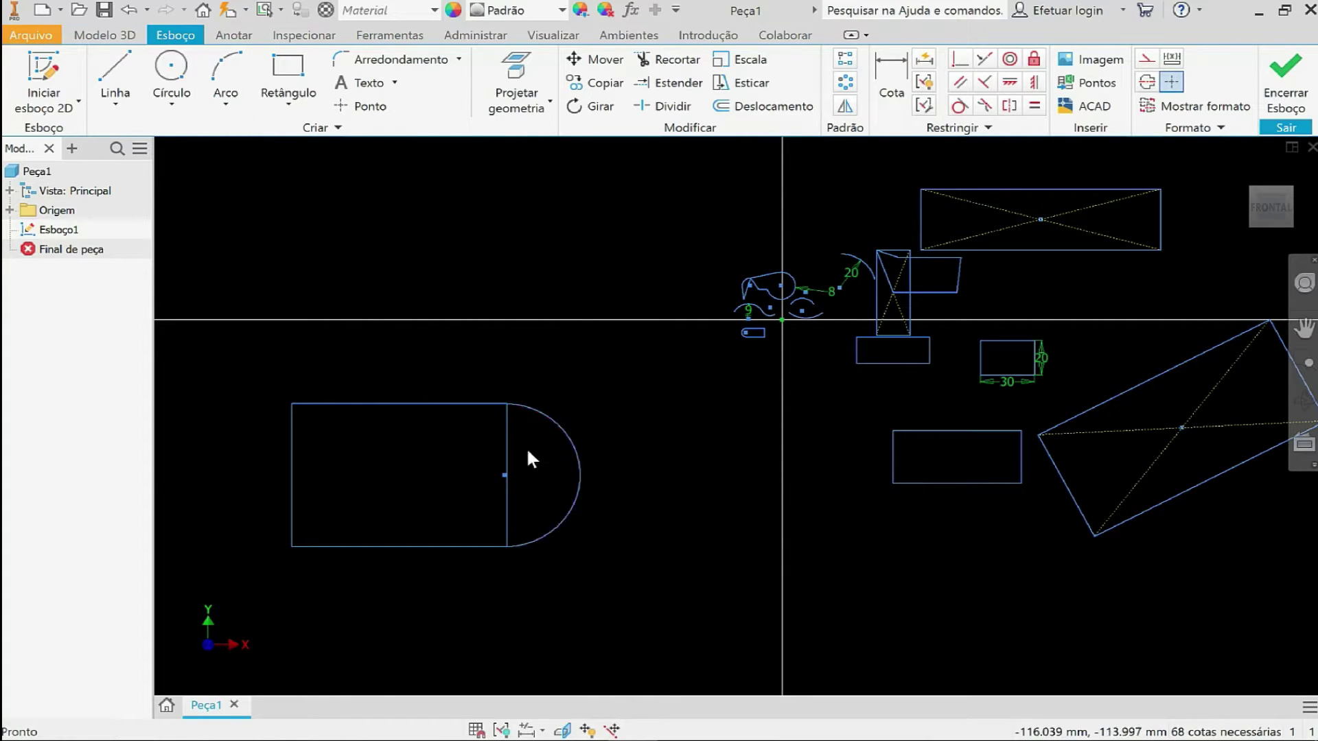
Draw a three-point arc slot inside the rounded end, following its curve with a centre-arc radius of about 30 mm.
left_click(292, 104)
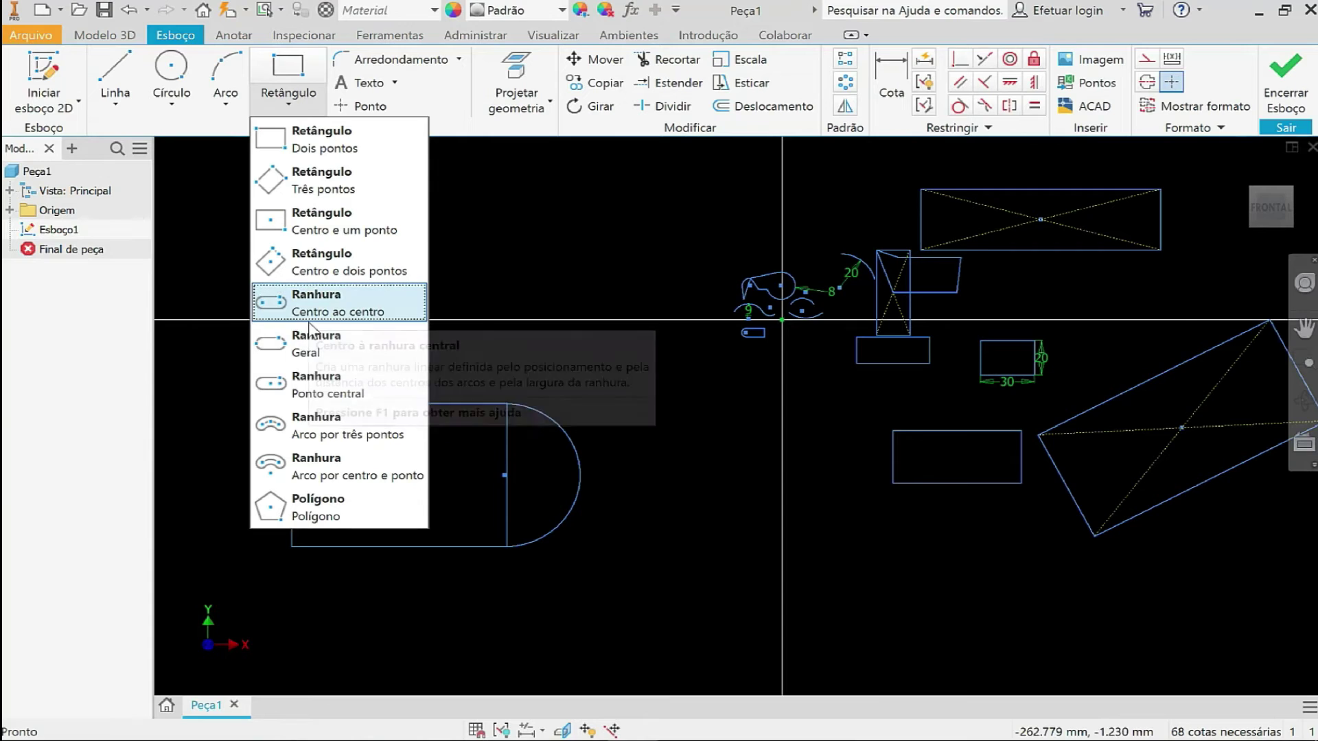
left_click(315, 434)
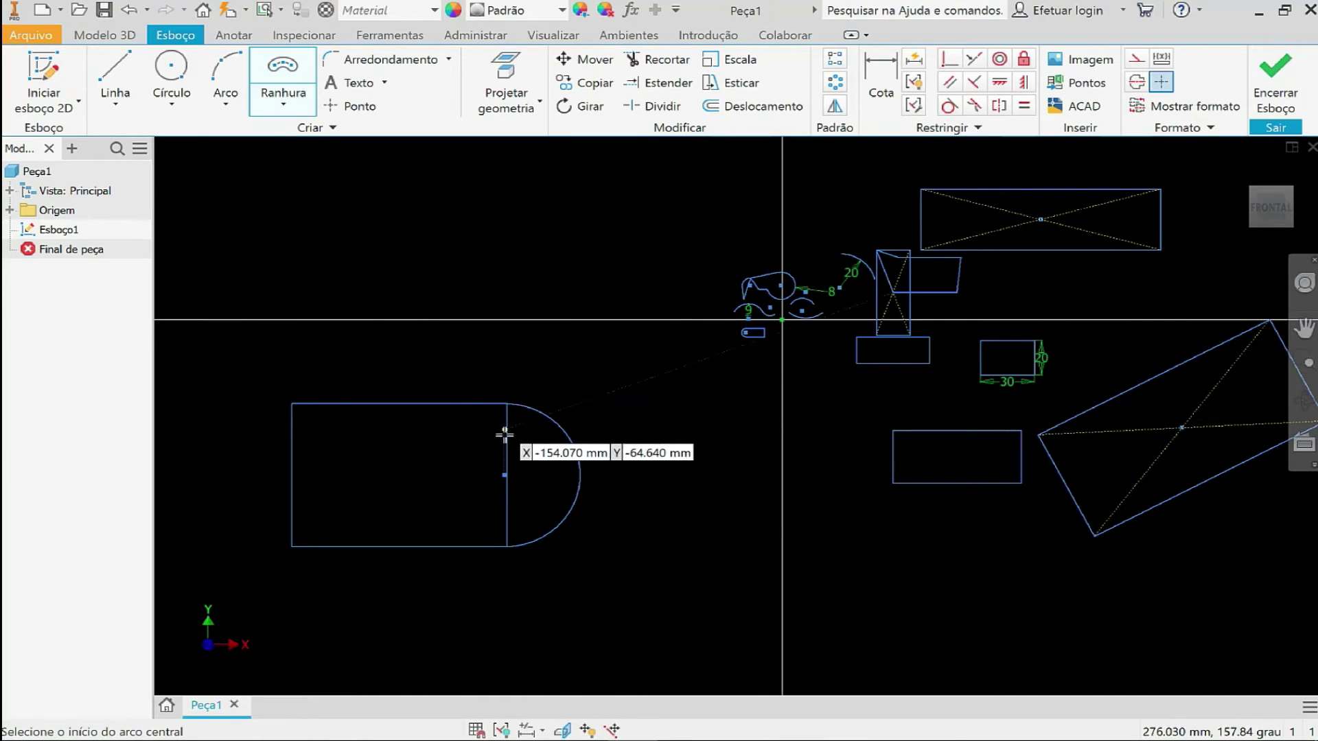
left_click(302, 102)
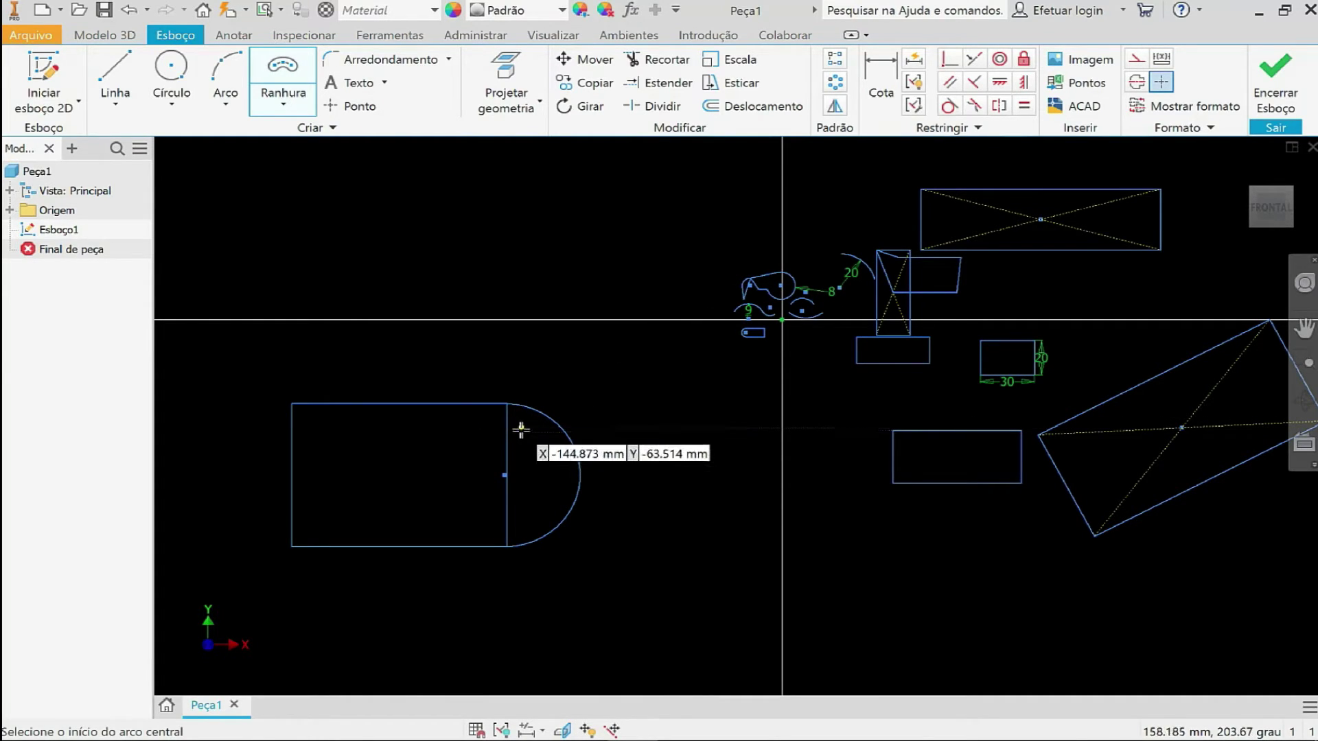
left_click(520, 429)
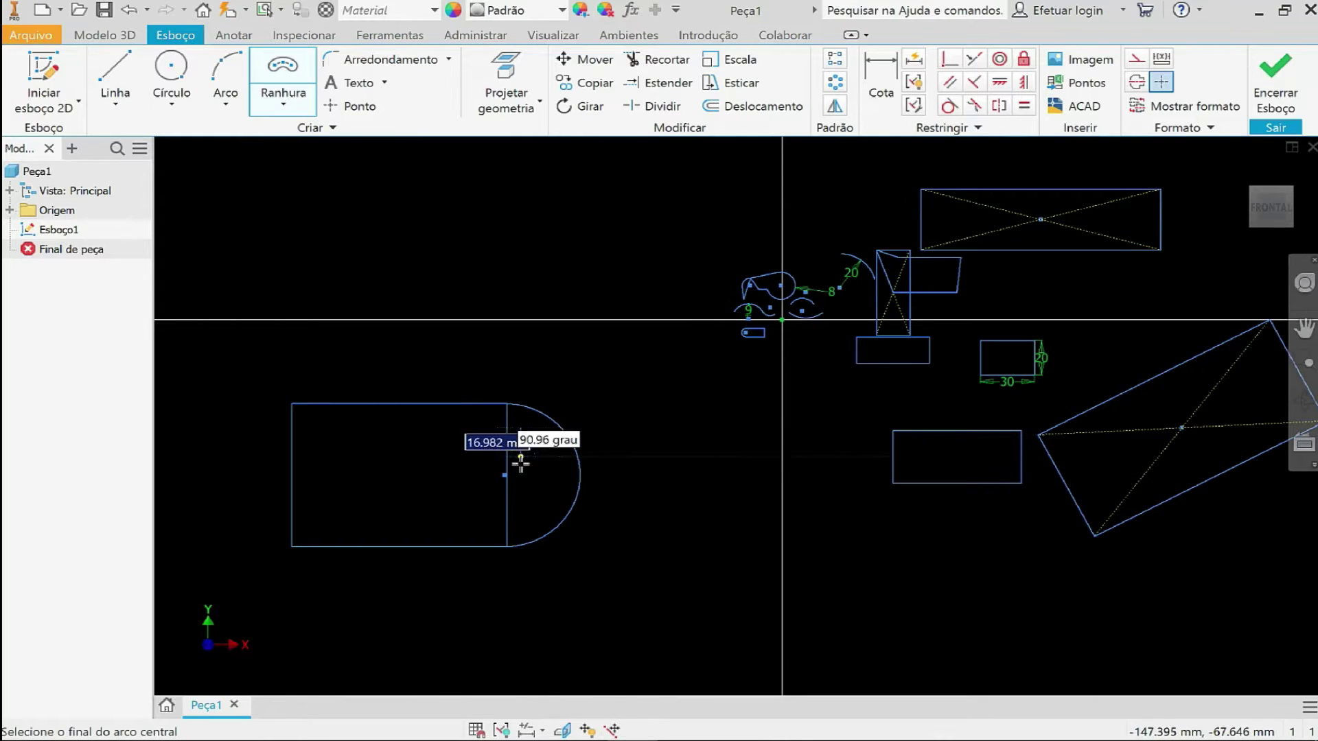
left_click(522, 523)
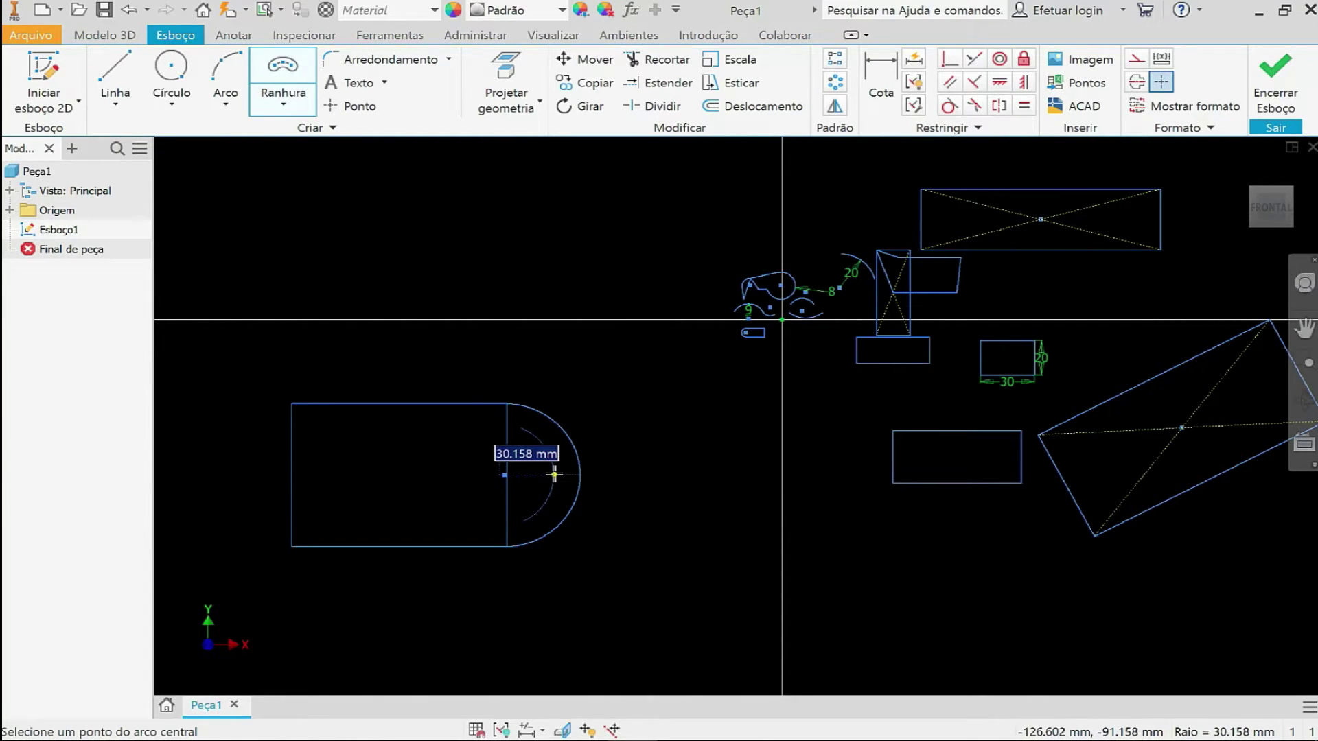
left_click(555, 473)
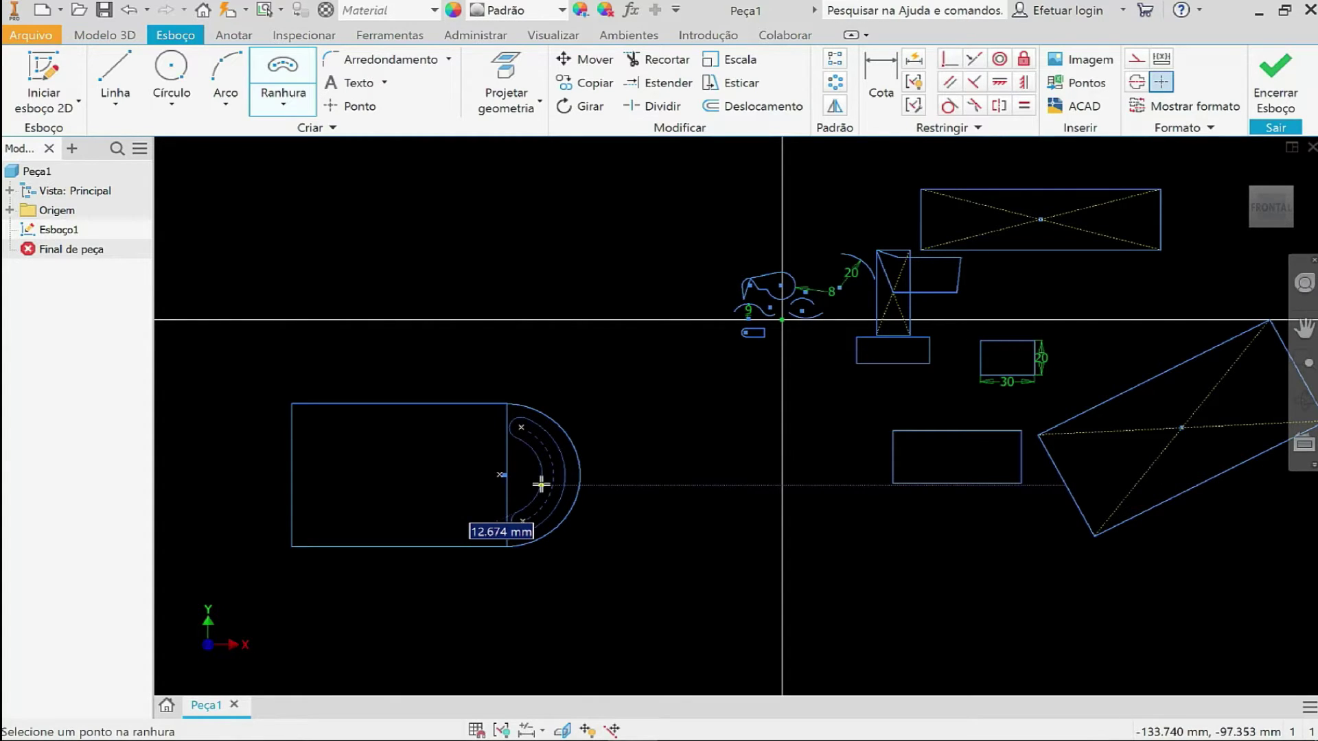
left_click(543, 485)
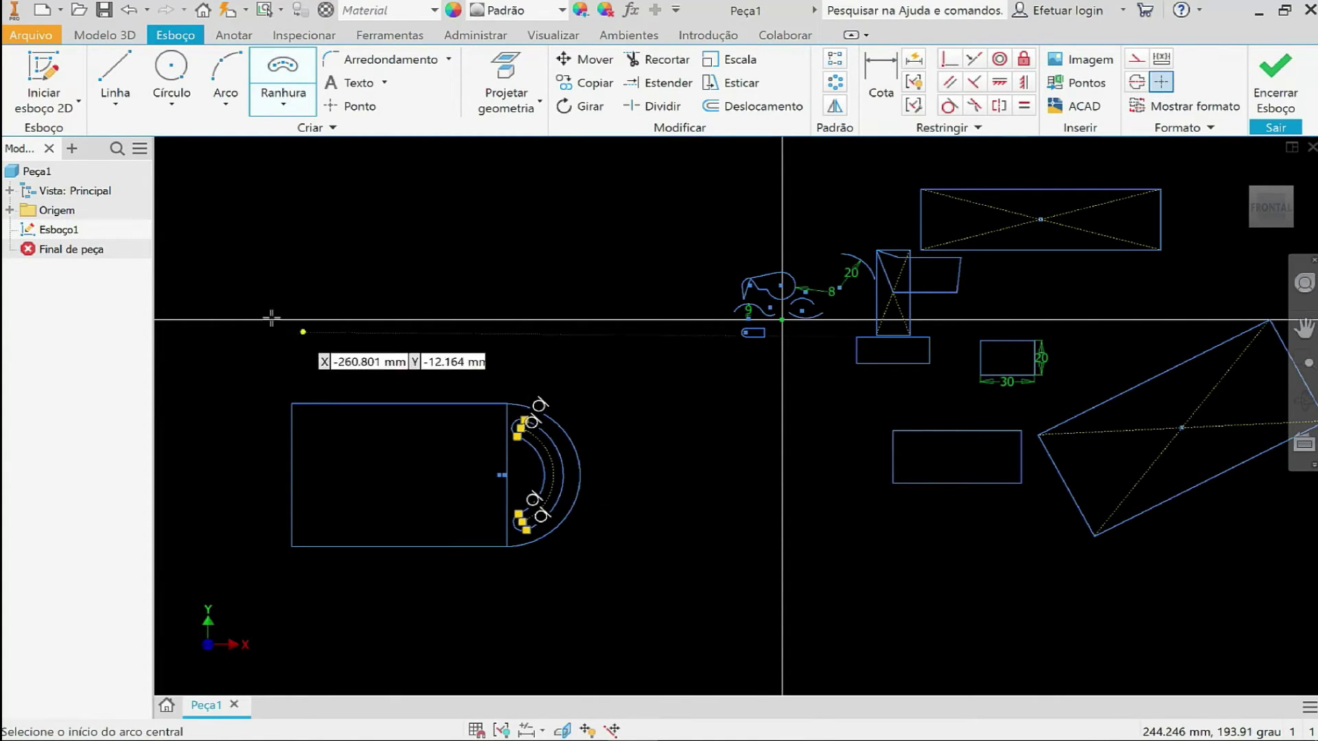
key("Escape")
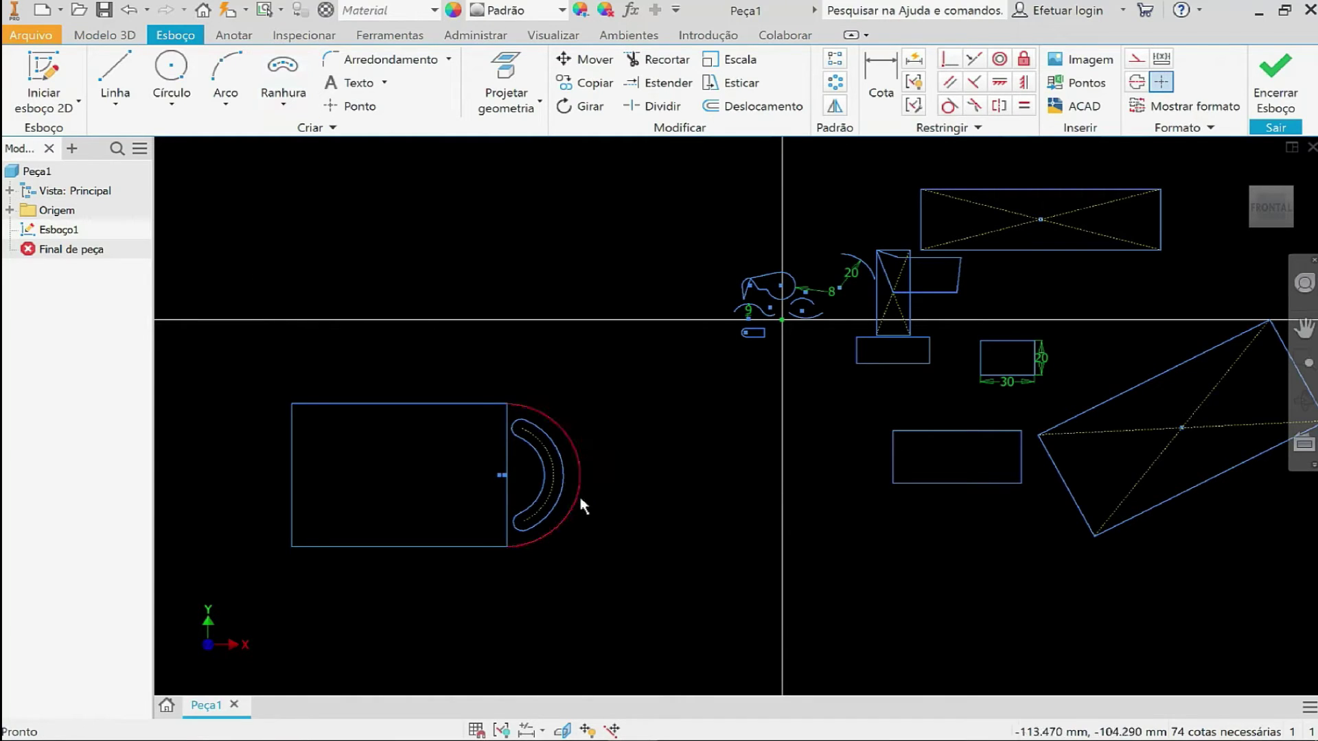
Draw a nearly horizontal general (overall) slot above the rounded-end rectangle, with about 151 mm between its arc centres.
scroll(580, 493, "up", 2)
scroll(580, 489, "down", 3)
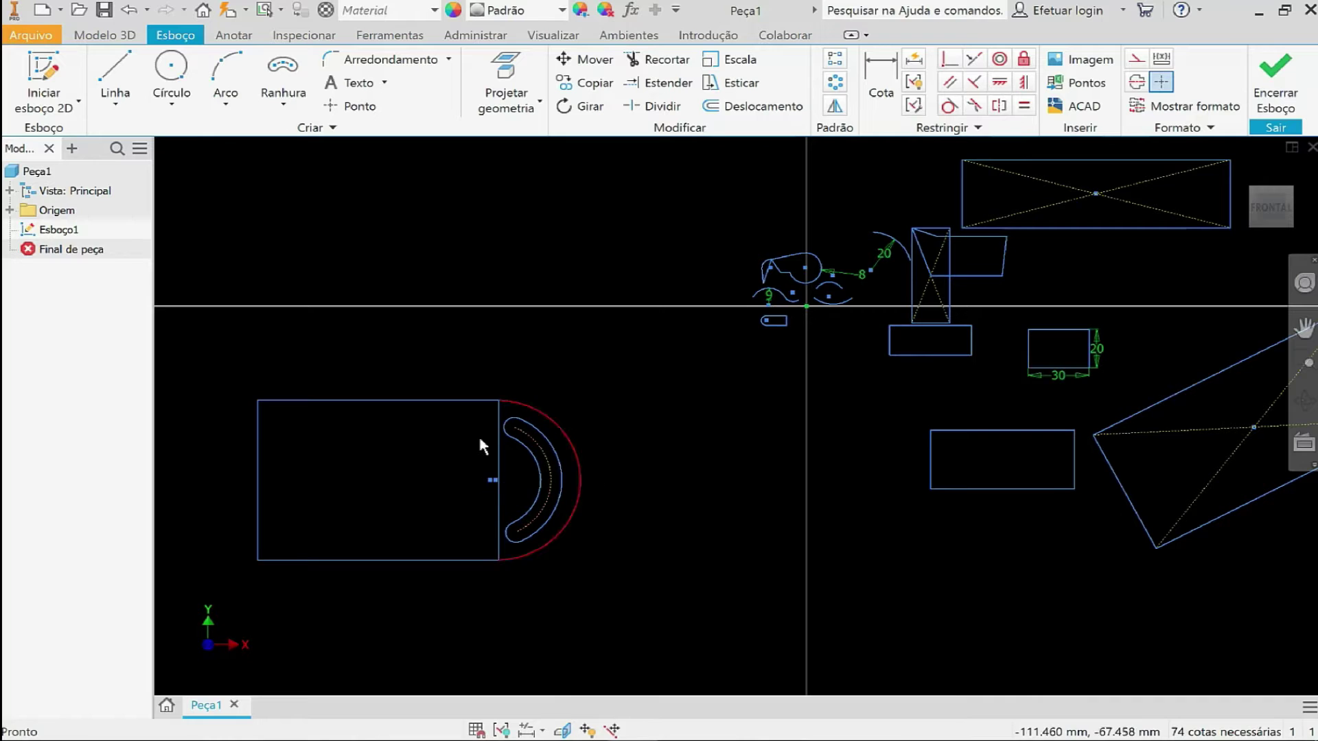
scroll(399, 508, "up", 2)
scroll(406, 515, "down", 3)
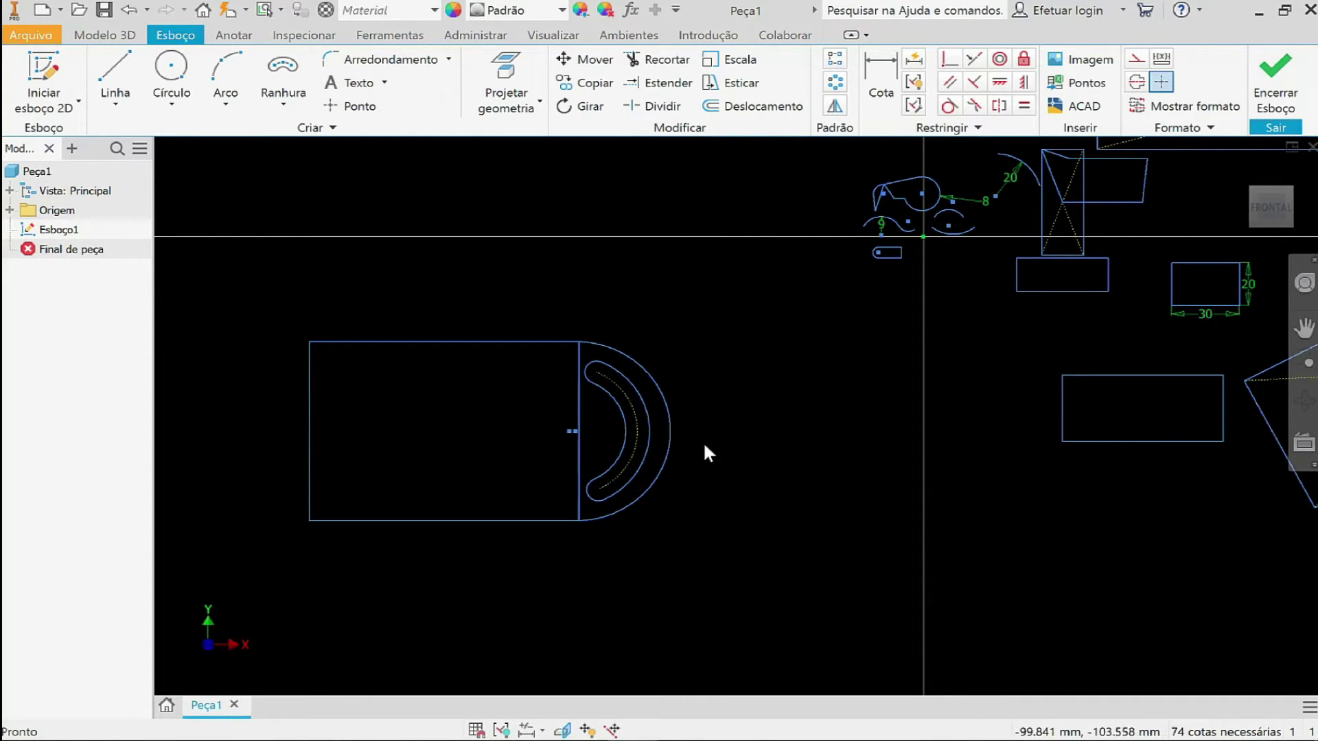
scroll(670, 460, "down", 3)
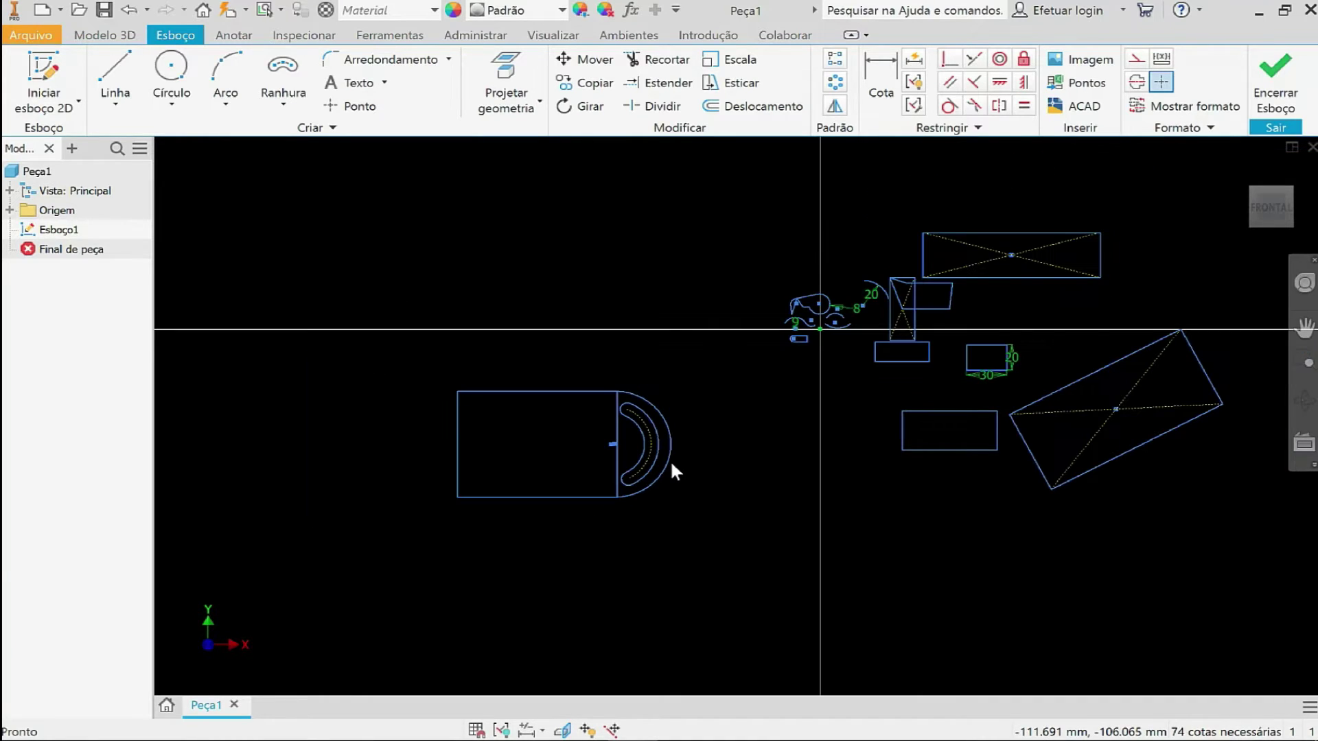
left_click(284, 97)
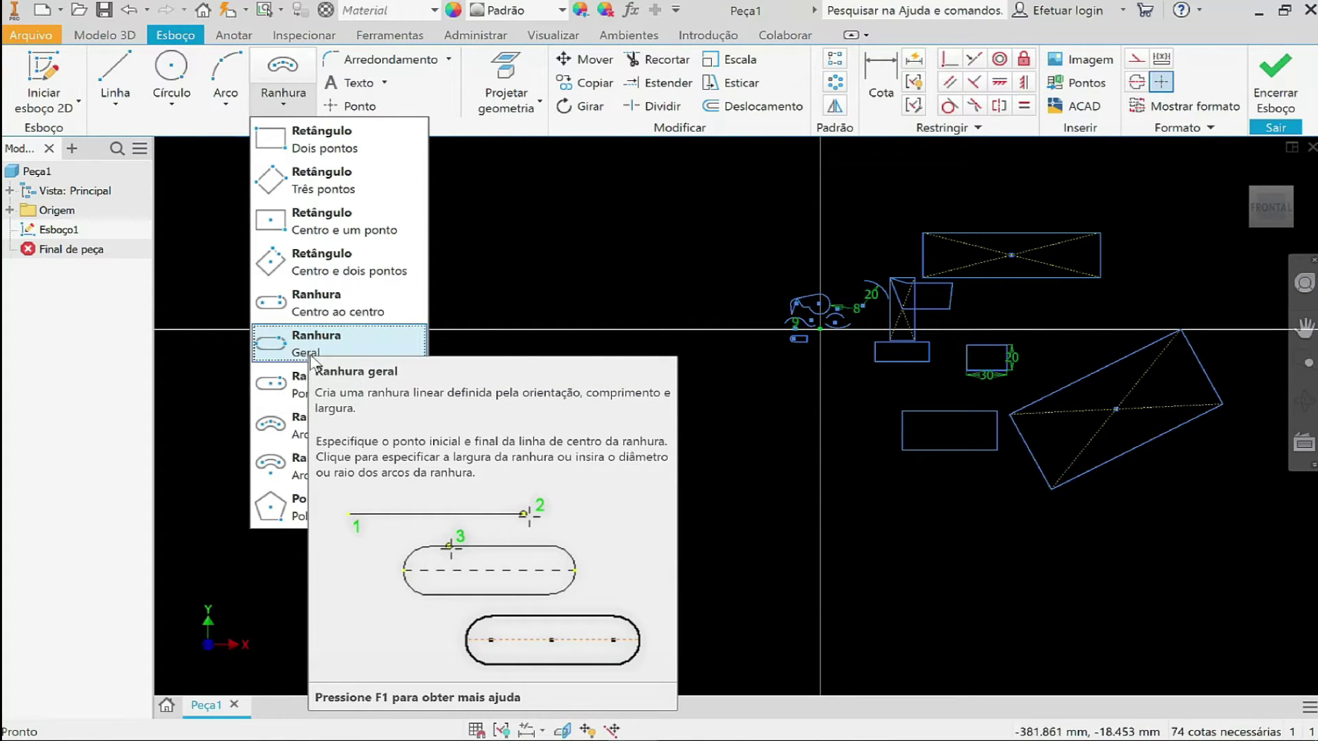
left_click(299, 357)
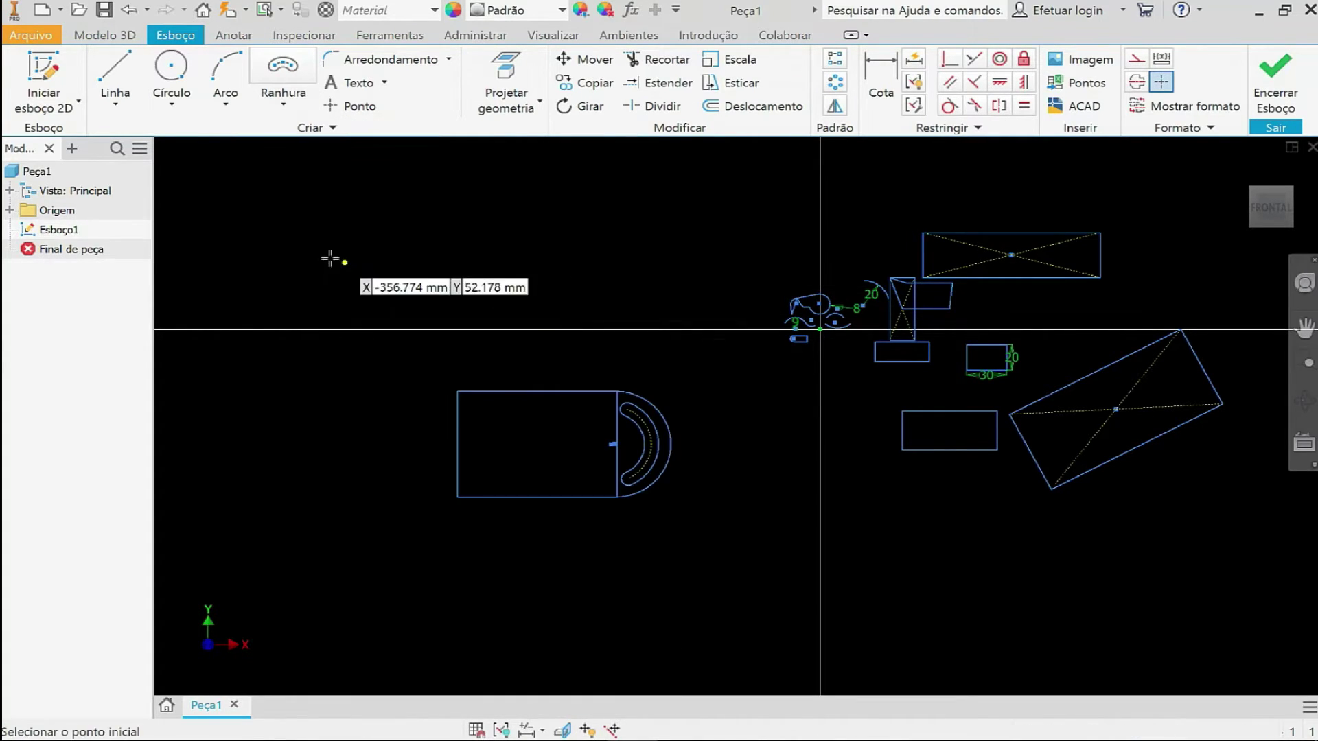
left_click(306, 254)
left_click(589, 255)
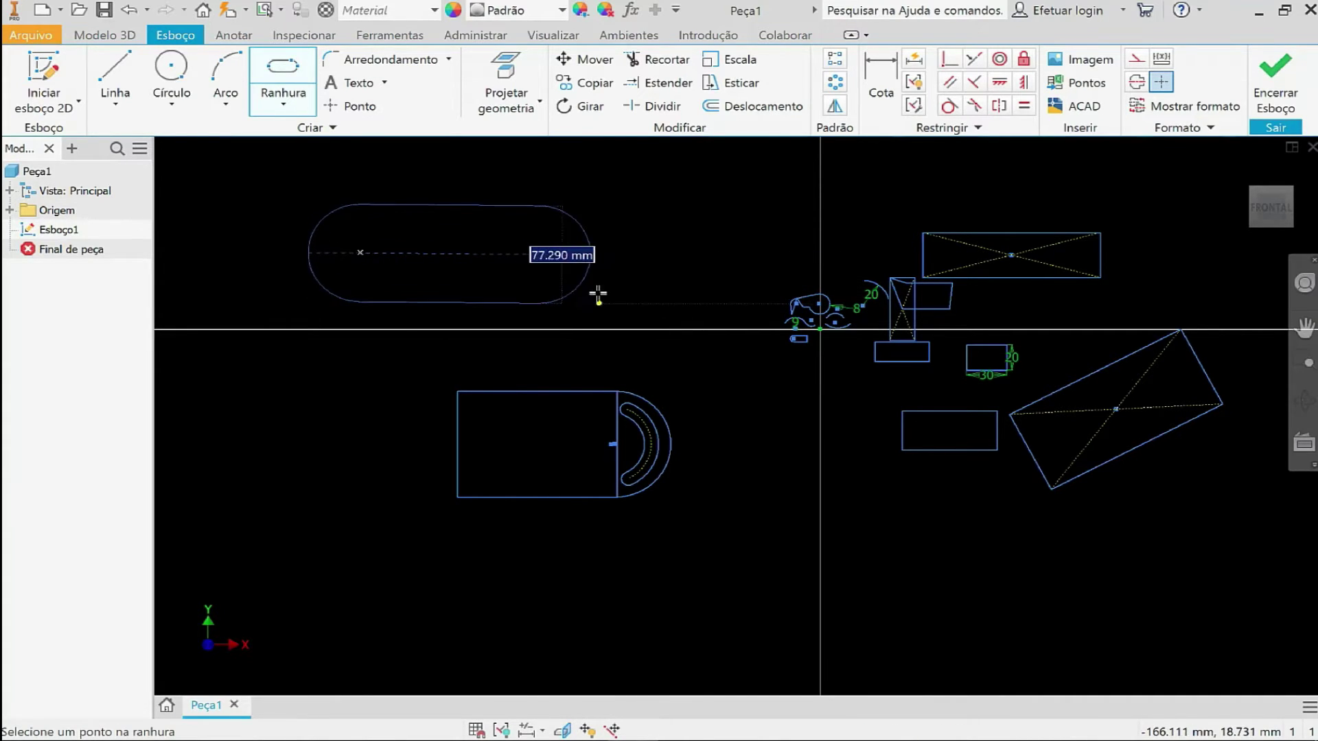
left_click(596, 293)
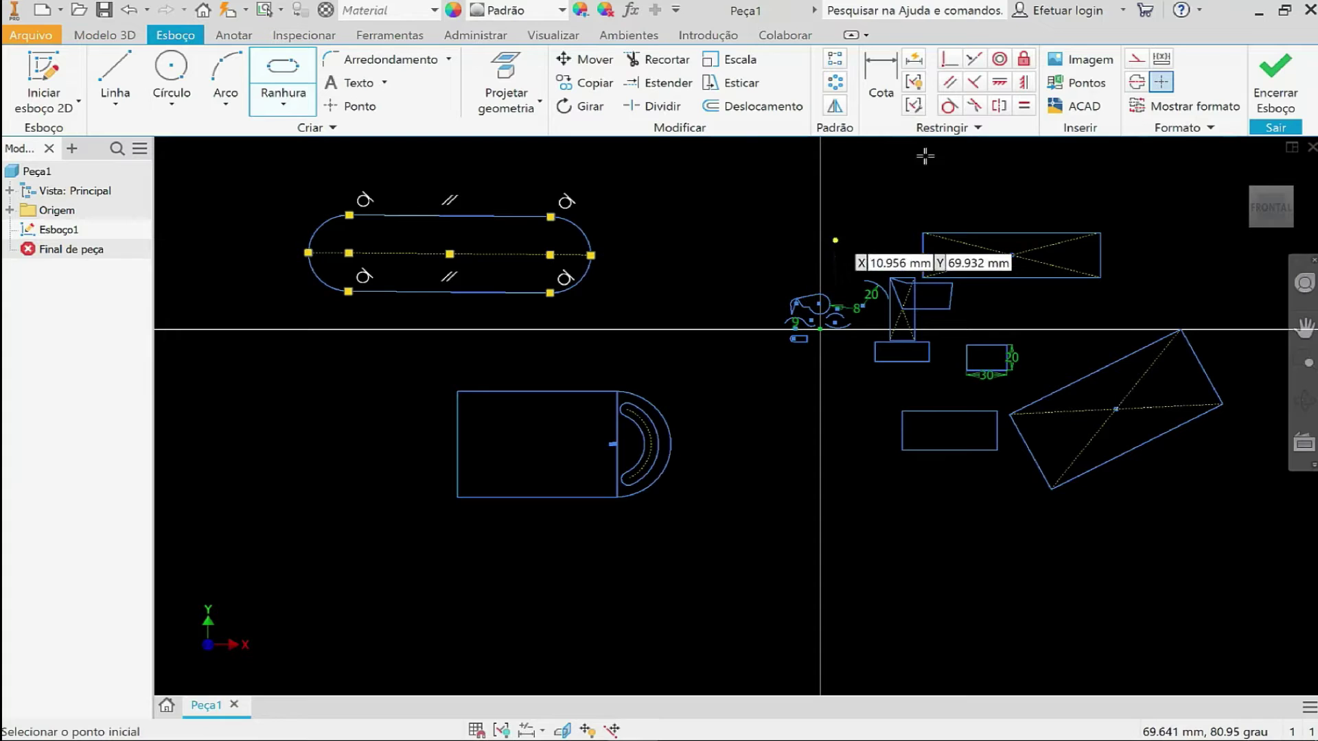
Dimension the distance between the general slot's two arc centres and set it to 180 mm.
left_click(887, 90)
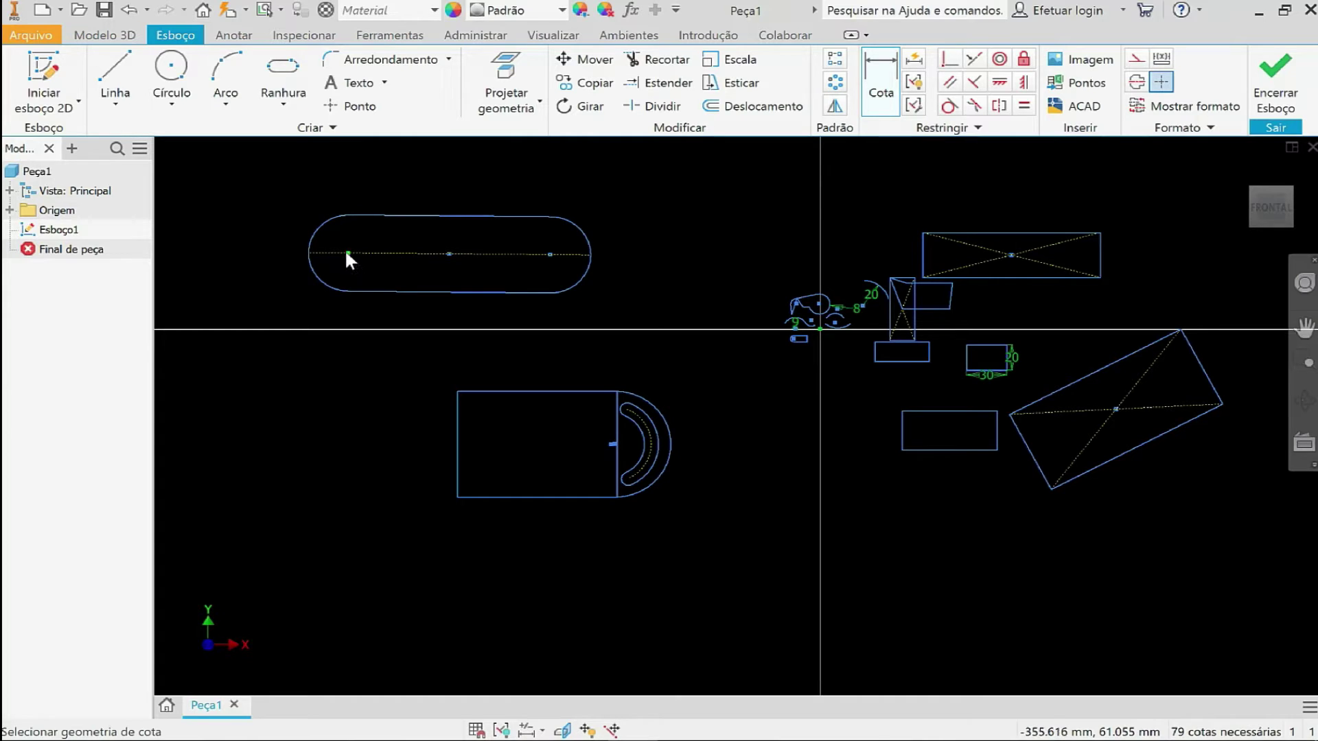
left_click(347, 252)
left_click(549, 253)
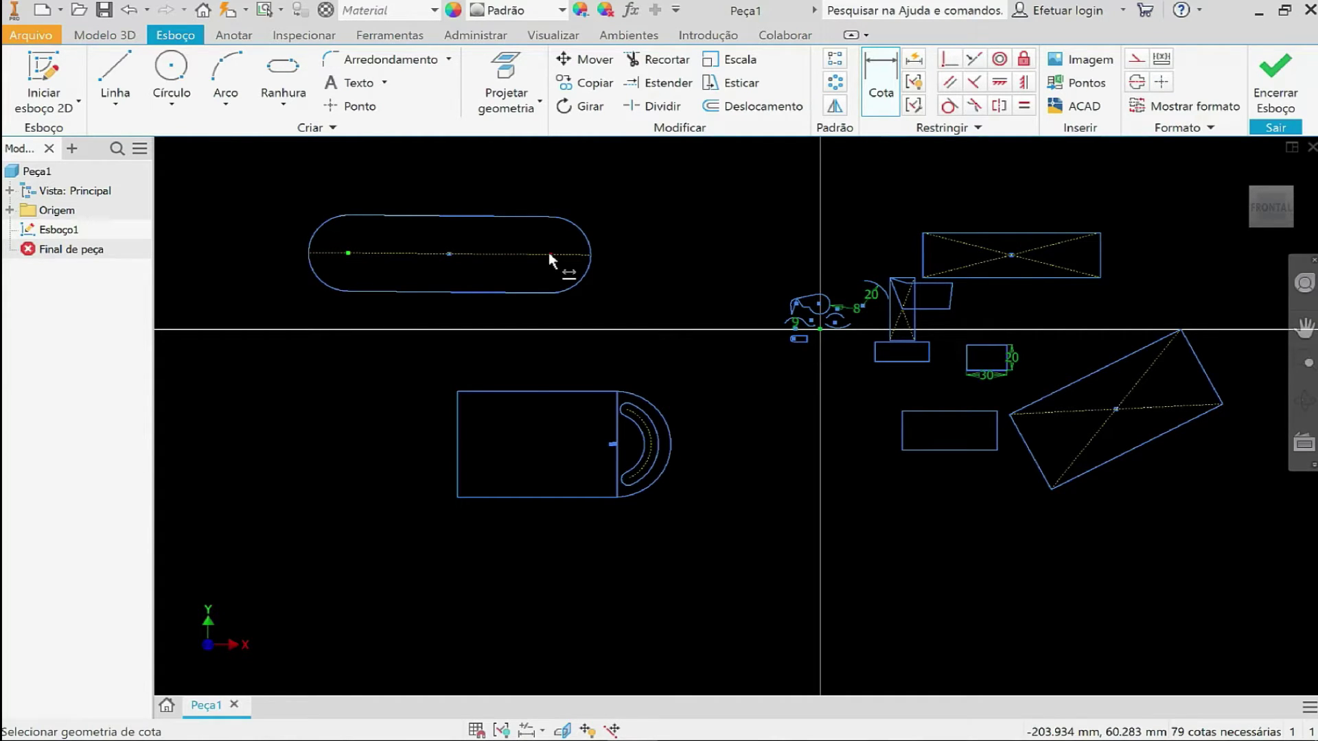
left_click(453, 357)
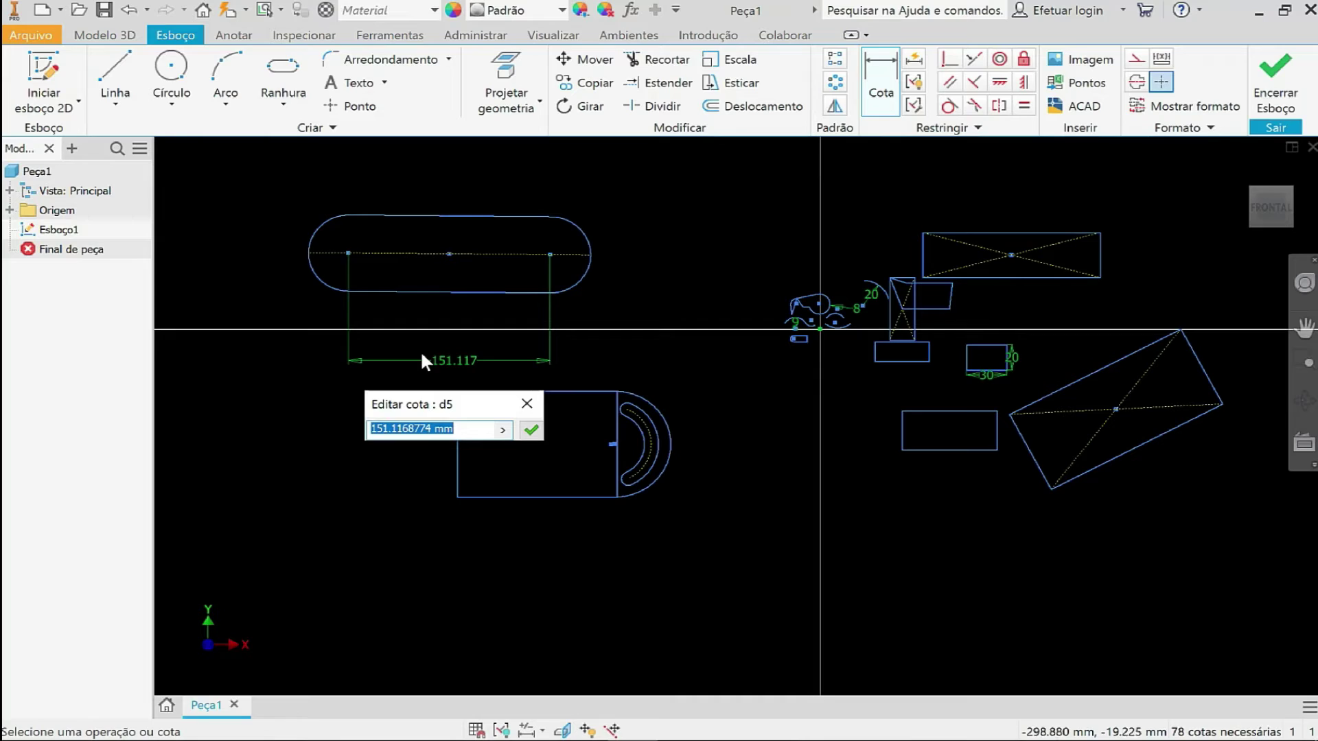
type("180")
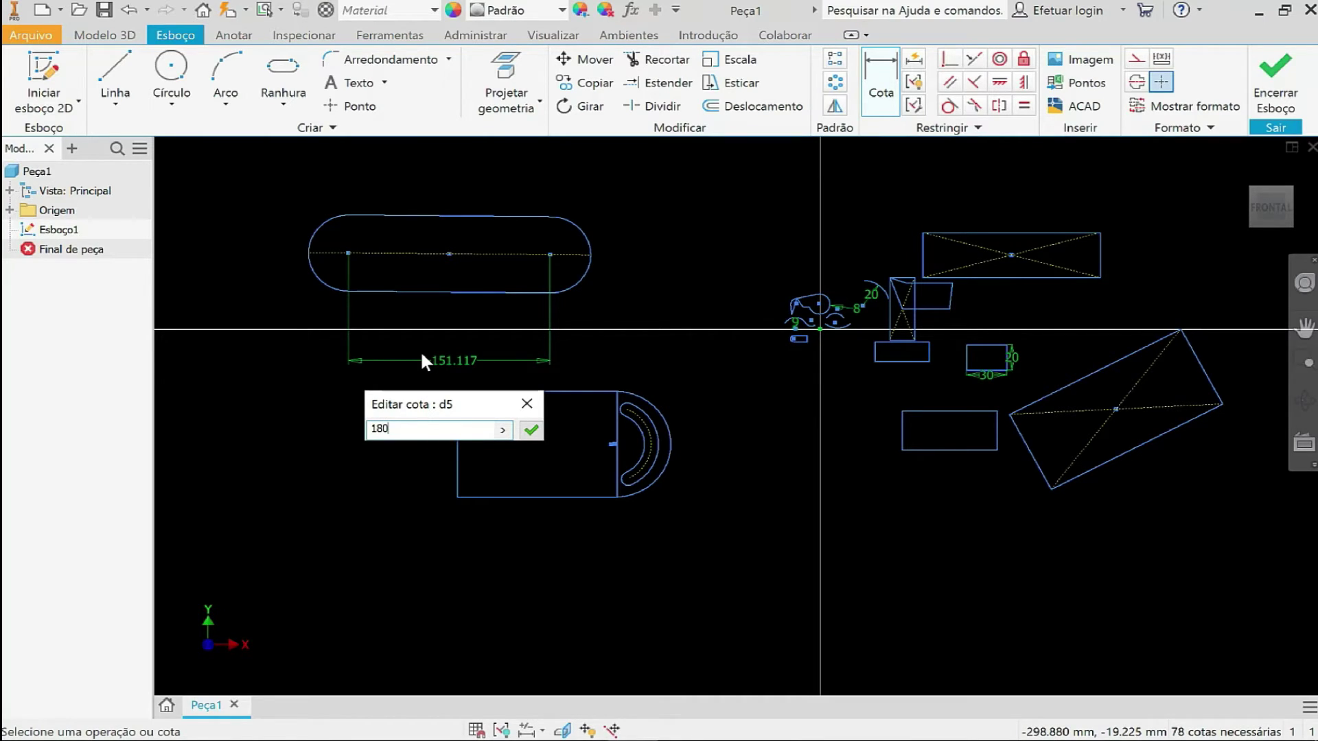
key("Return")
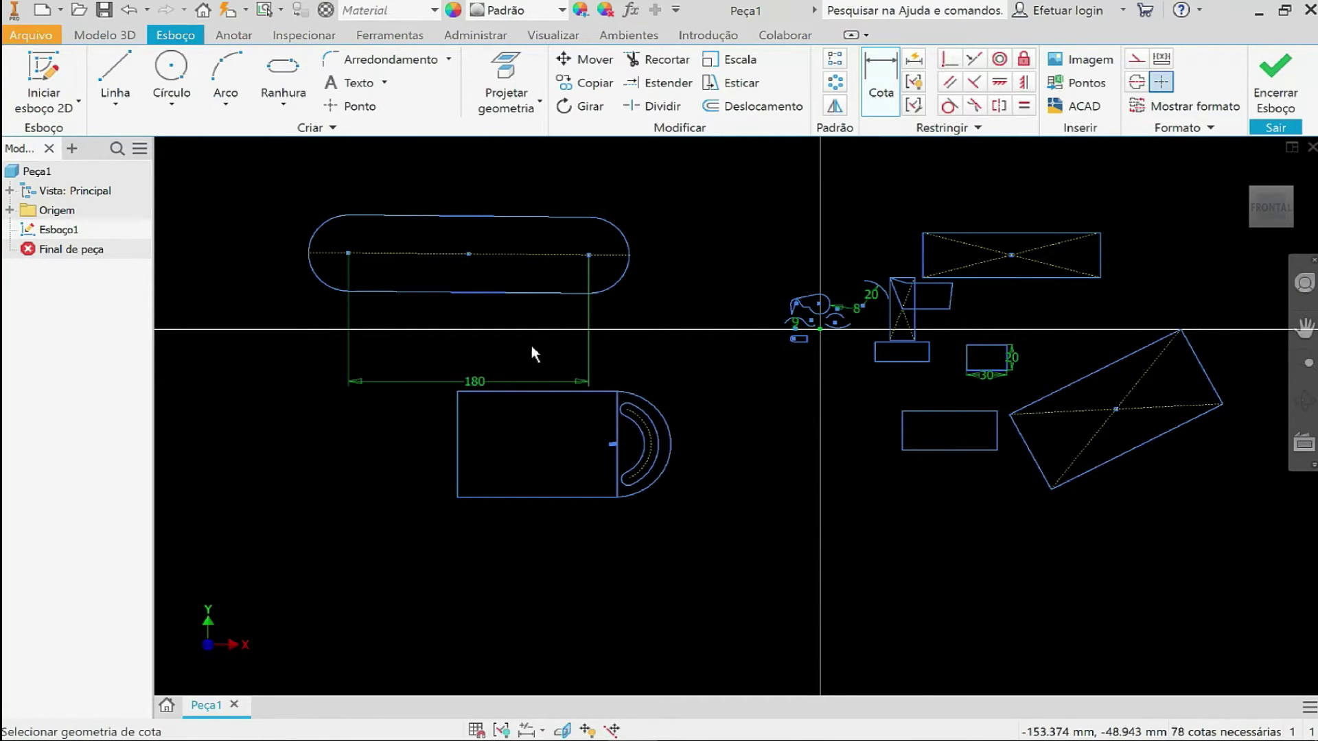
Dimension the general slot's overall length between its rounded ends and set it to 220 mm.
left_click(629, 255)
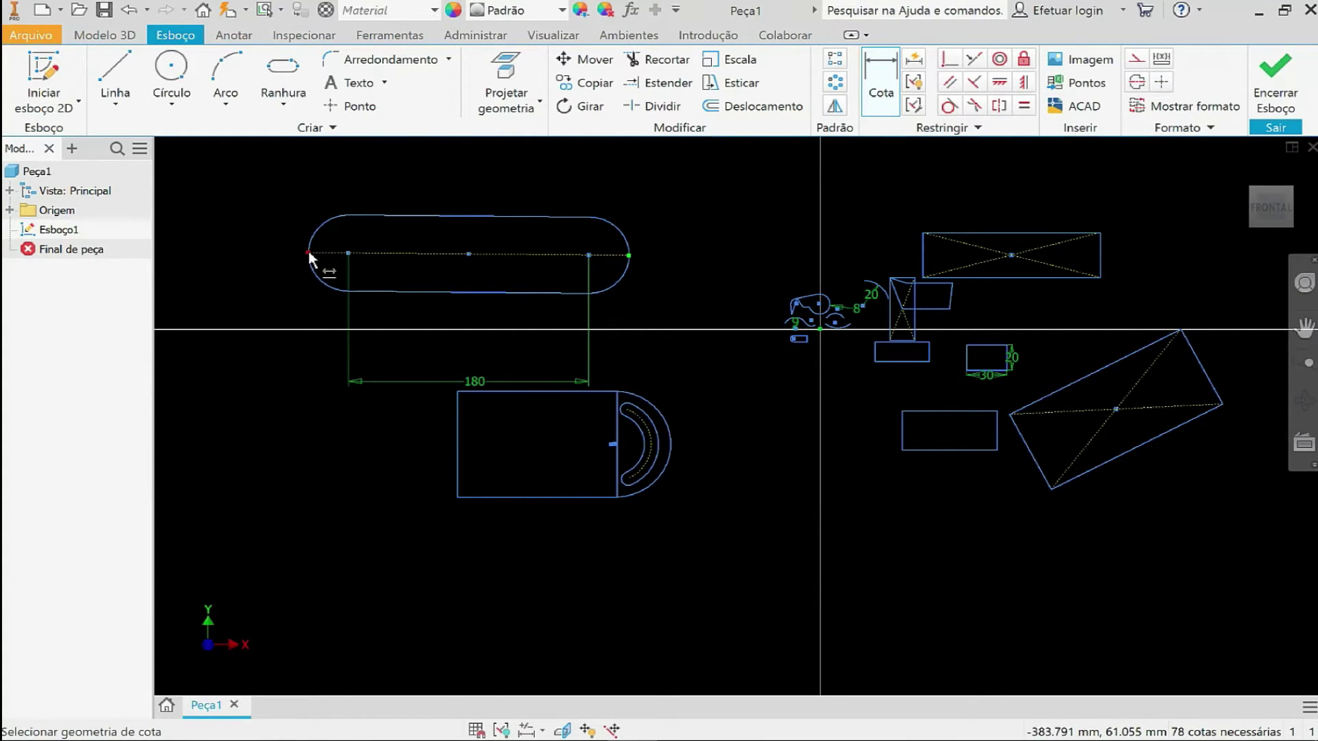
left_click(308, 254)
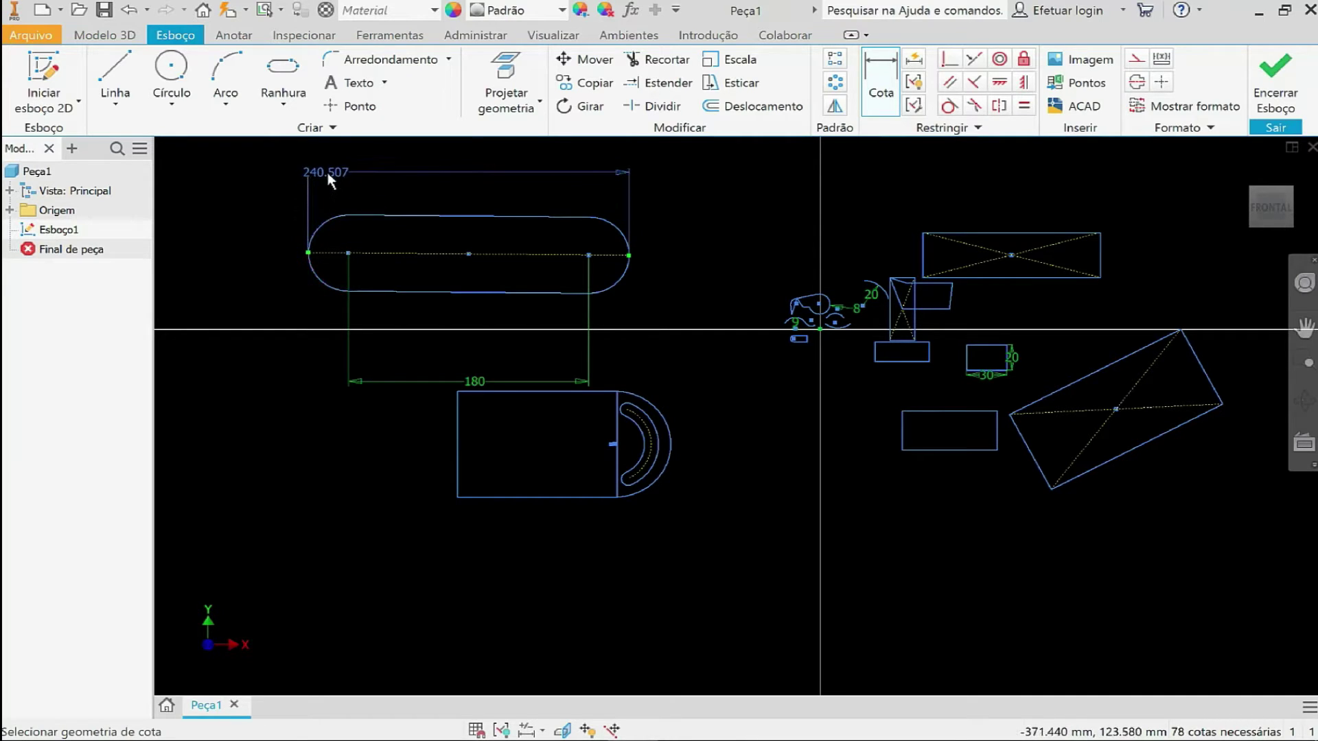
left_click(488, 170)
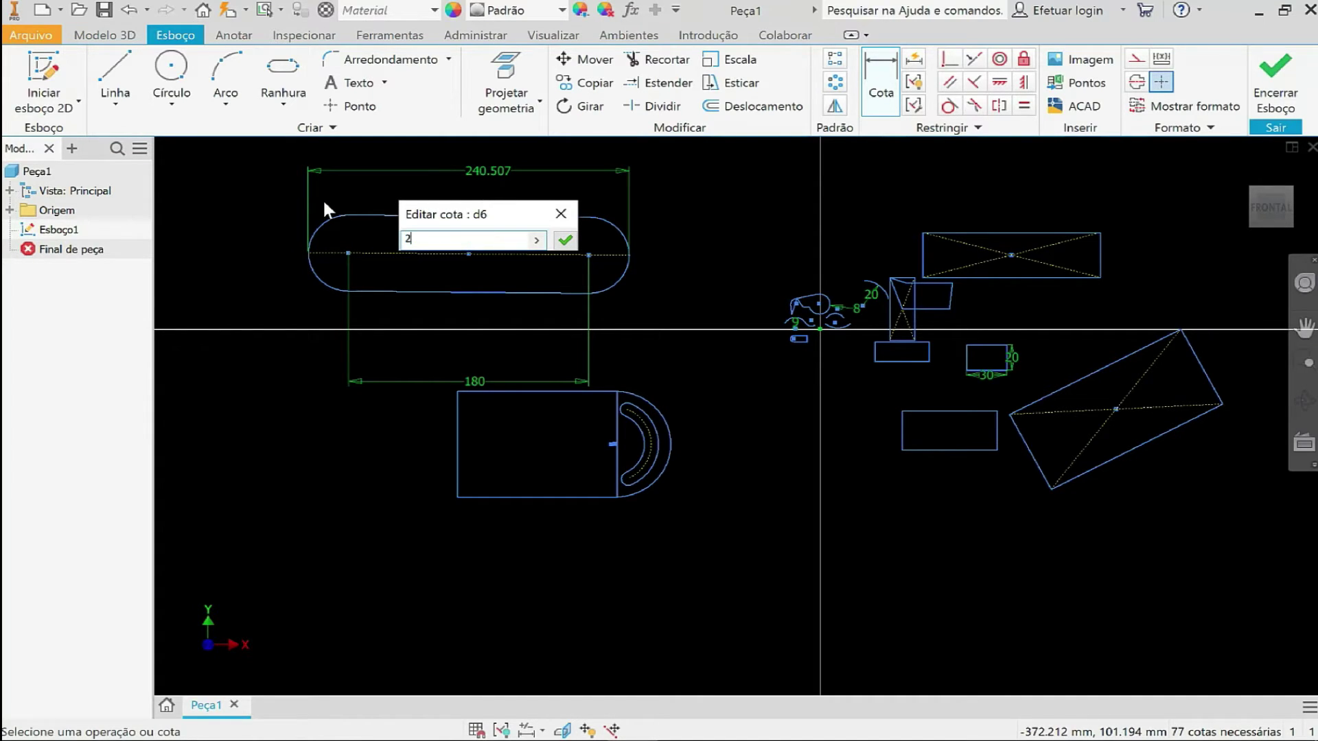
type("200")
key("Return")
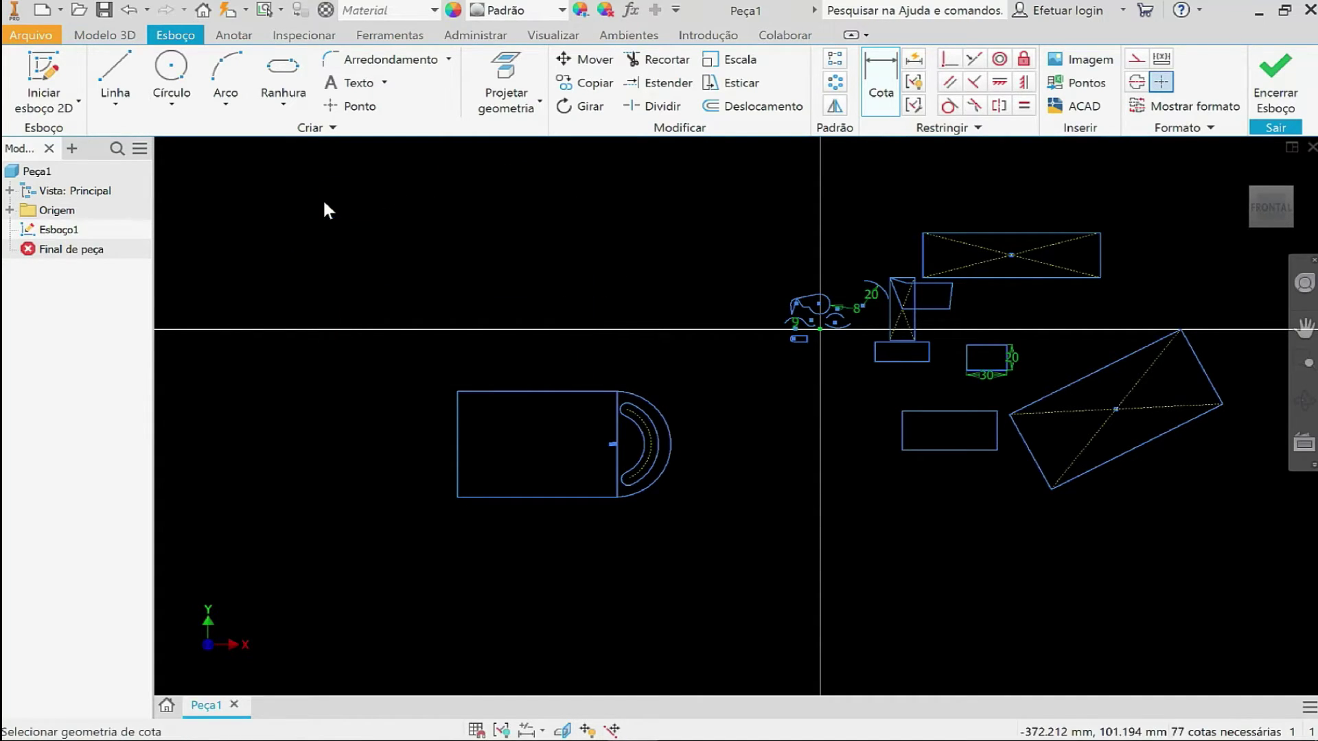
Undo the 220 mm overall length dimension on the general slot.
scroll(480, 293, "up", 3)
scroll(480, 294, "down", 10)
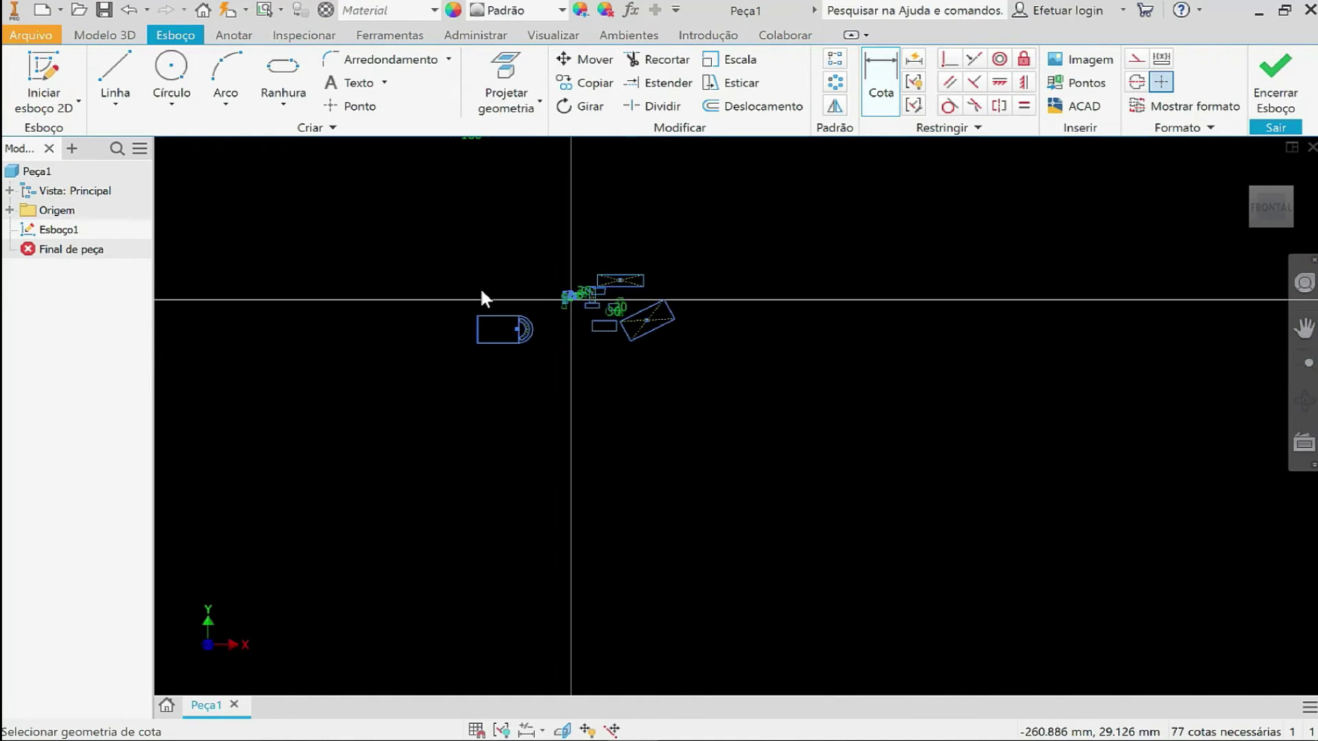
scroll(482, 291, "up", 5)
scroll(485, 260, "down", 2)
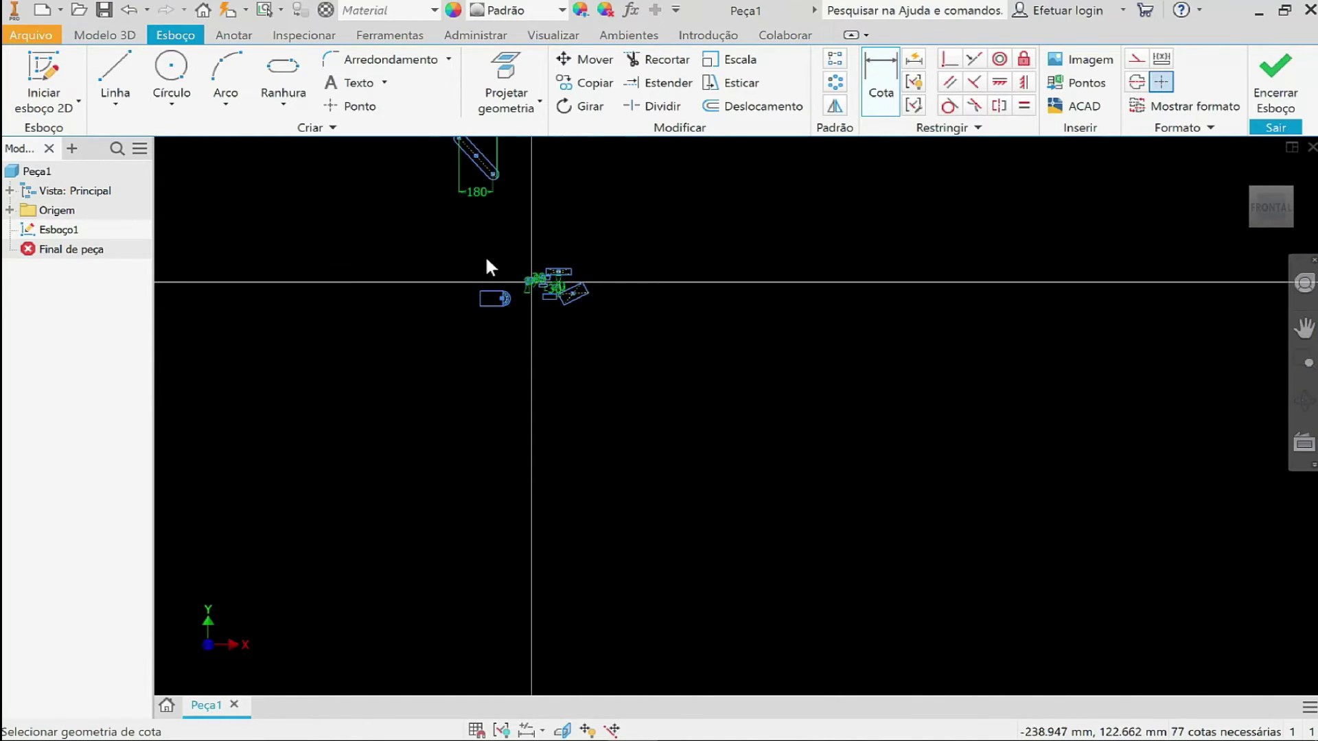
middle_click_drag(483, 250, 459, 627)
scroll(440, 545, "down", 1)
scroll(444, 533, "up", 5)
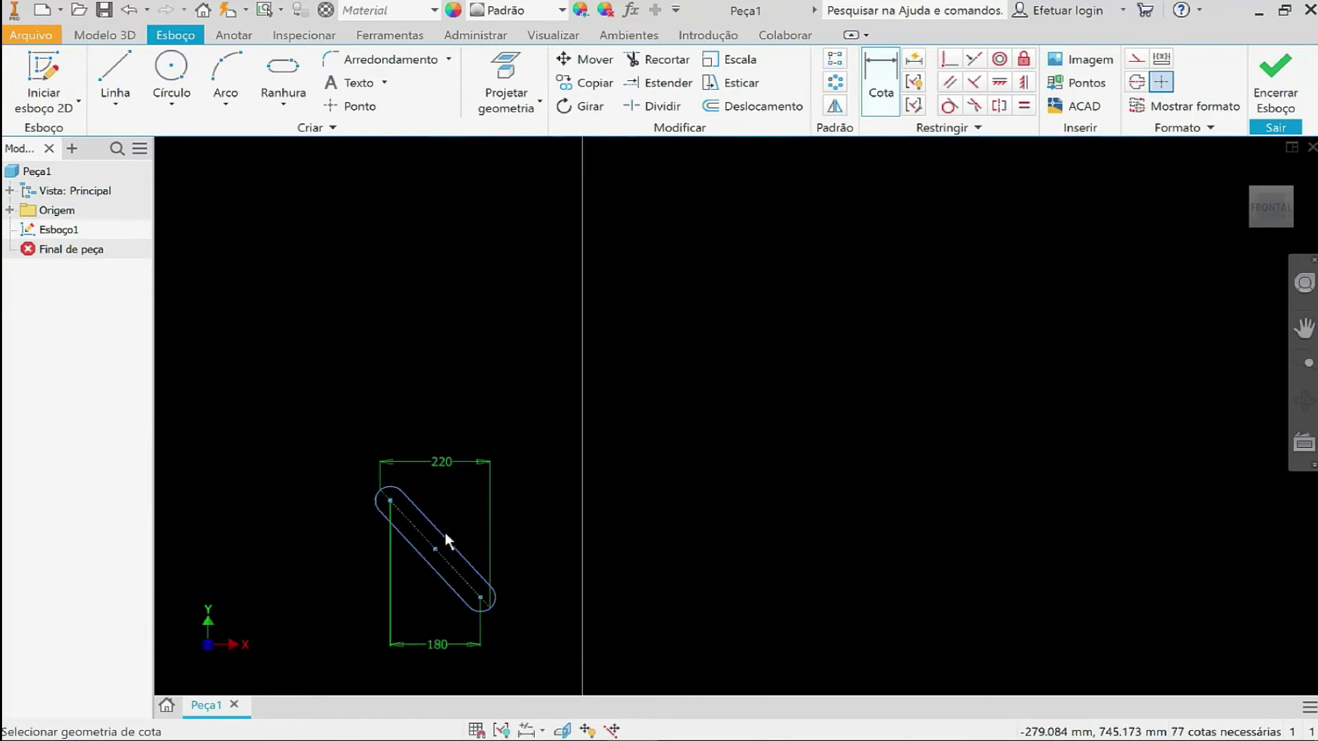
mouse_move(443, 549)
middle_mouse_down()
mouse_move(623, 343)
mouse_move(605, 413)
middle_mouse_up()
scroll(623, 344, "down", 3)
scroll(624, 344, "up", 4)
scroll(621, 340, "down", 3)
key("ctrl+z")
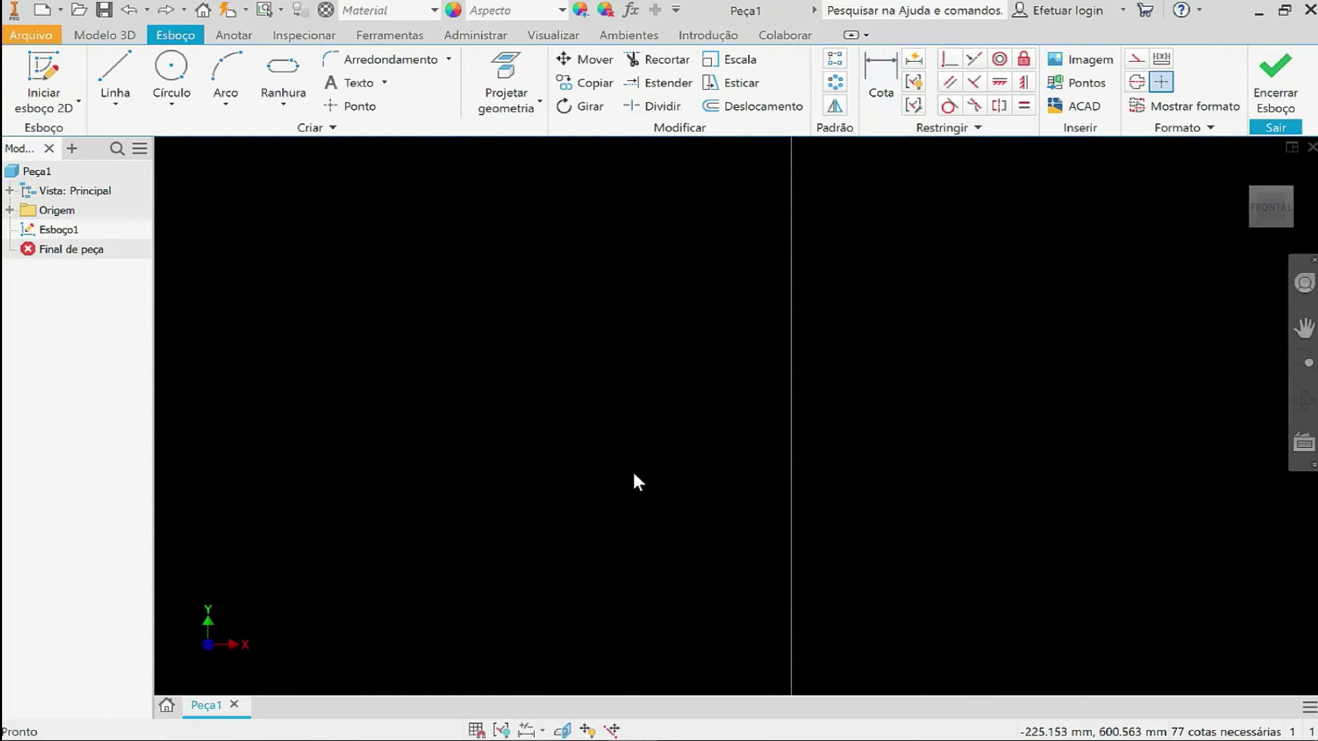
Look over the whole sketch, including the general slot and the shapes around the origin.
scroll(634, 474, "down", 5)
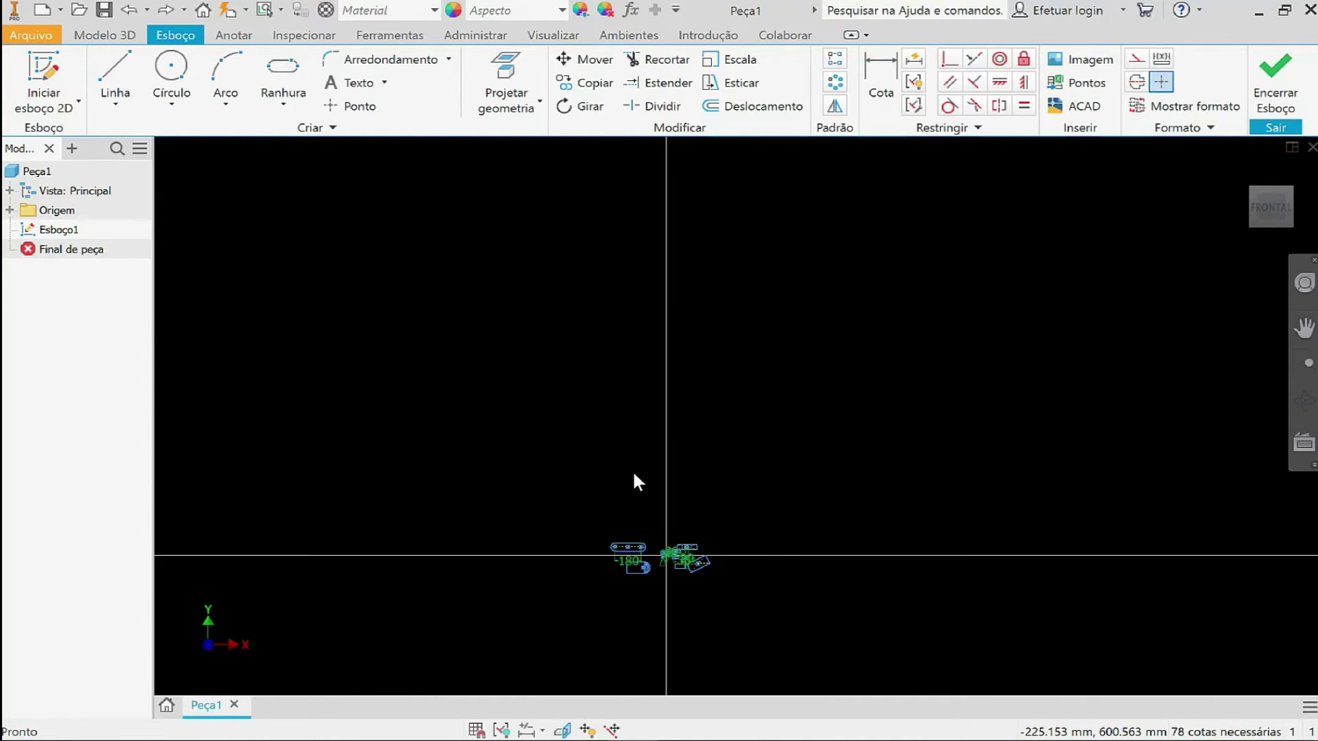
middle_click_drag(634, 475, 633, 362)
scroll(632, 366, "up", 7)
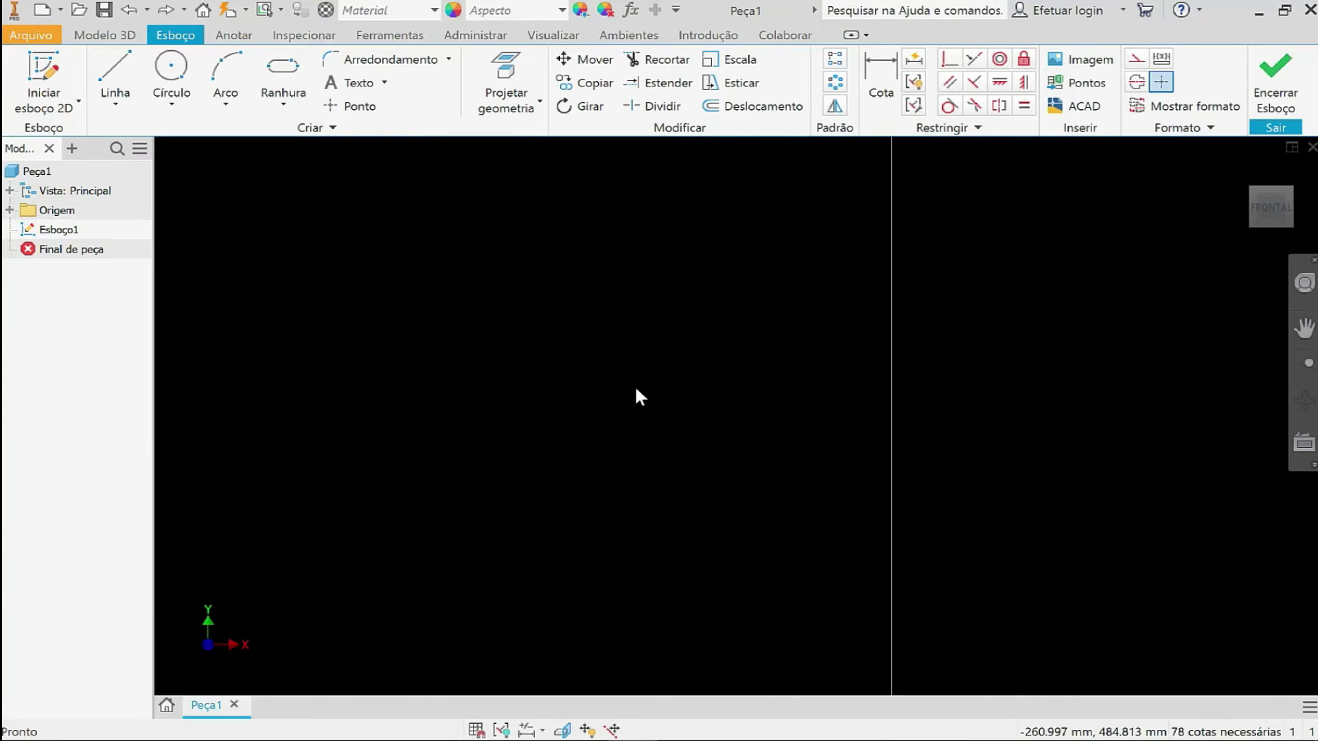
scroll(637, 387, "down", 2)
middle_click_drag(648, 410, 574, 286)
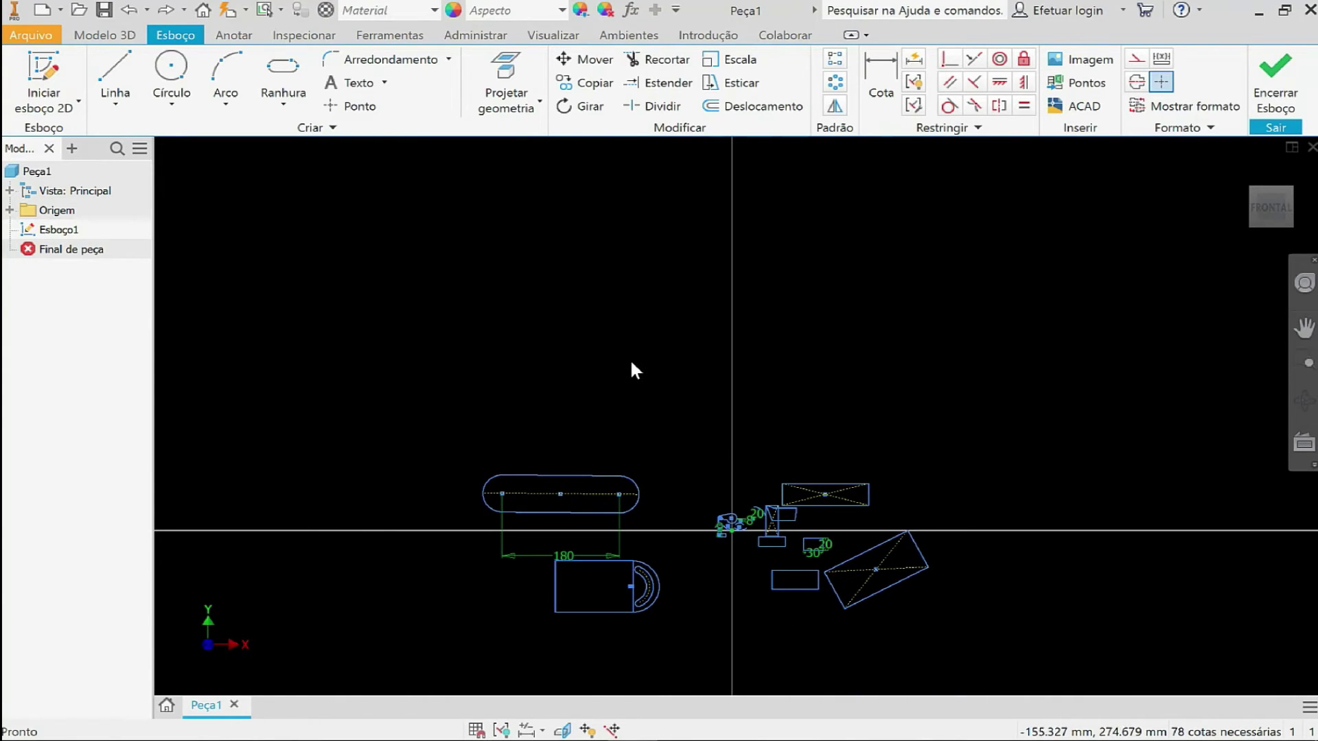
scroll(629, 358, "down", 5)
scroll(635, 378, "up", 8)
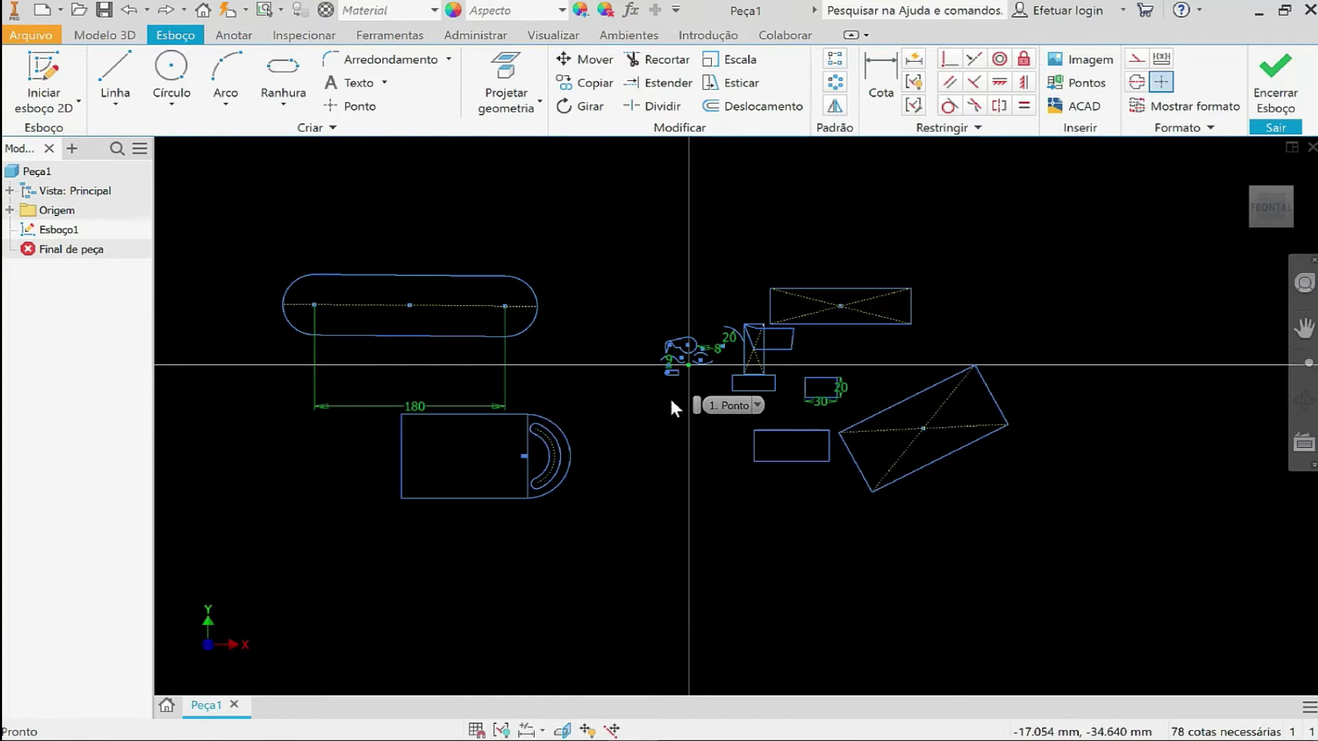
scroll(666, 389, "down", 3)
scroll(666, 385, "up", 4)
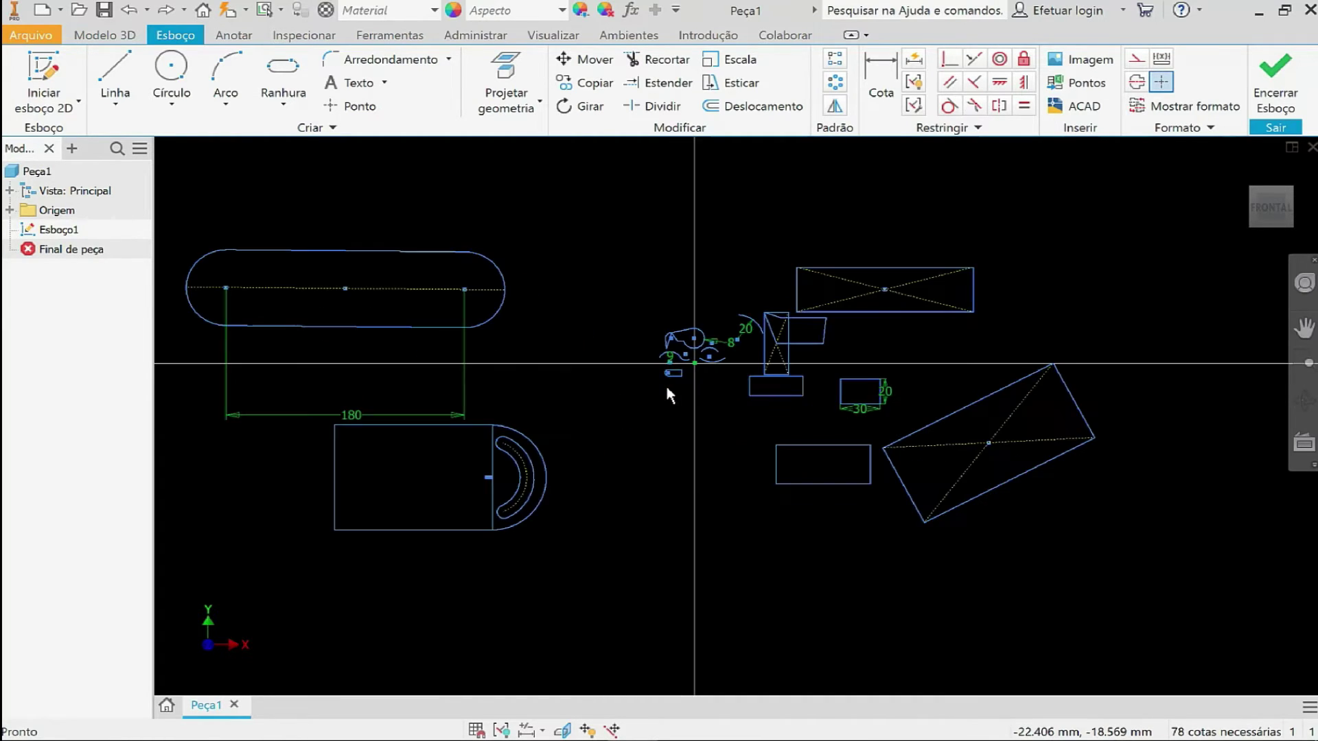
mouse_move(666, 385)
middle_mouse_down()
mouse_move(746, 376)
mouse_move(771, 315)
middle_mouse_up()
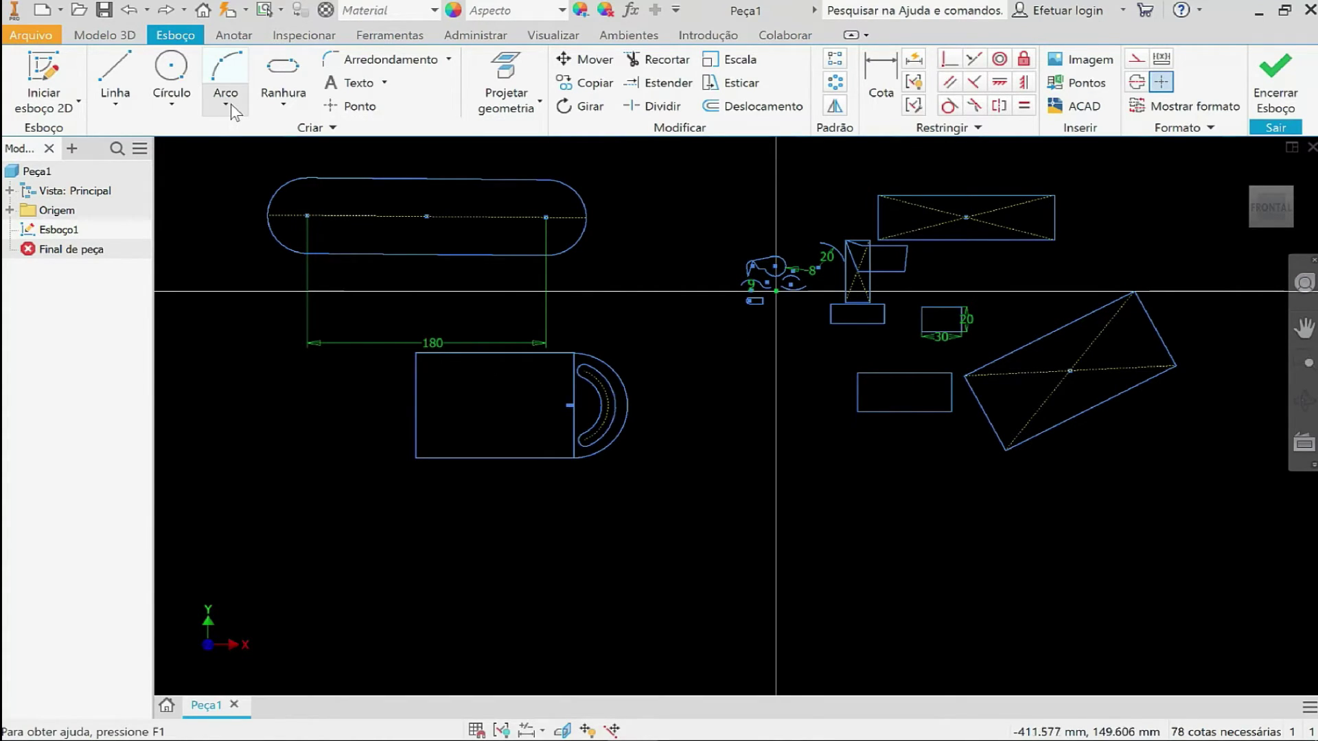
Draw a wide centre-point arc slot below the rounded-end rectangle, starting directly above its centre and sweeping about three quarters of a turn clockwise.
left_click(266, 115)
left_click(278, 98)
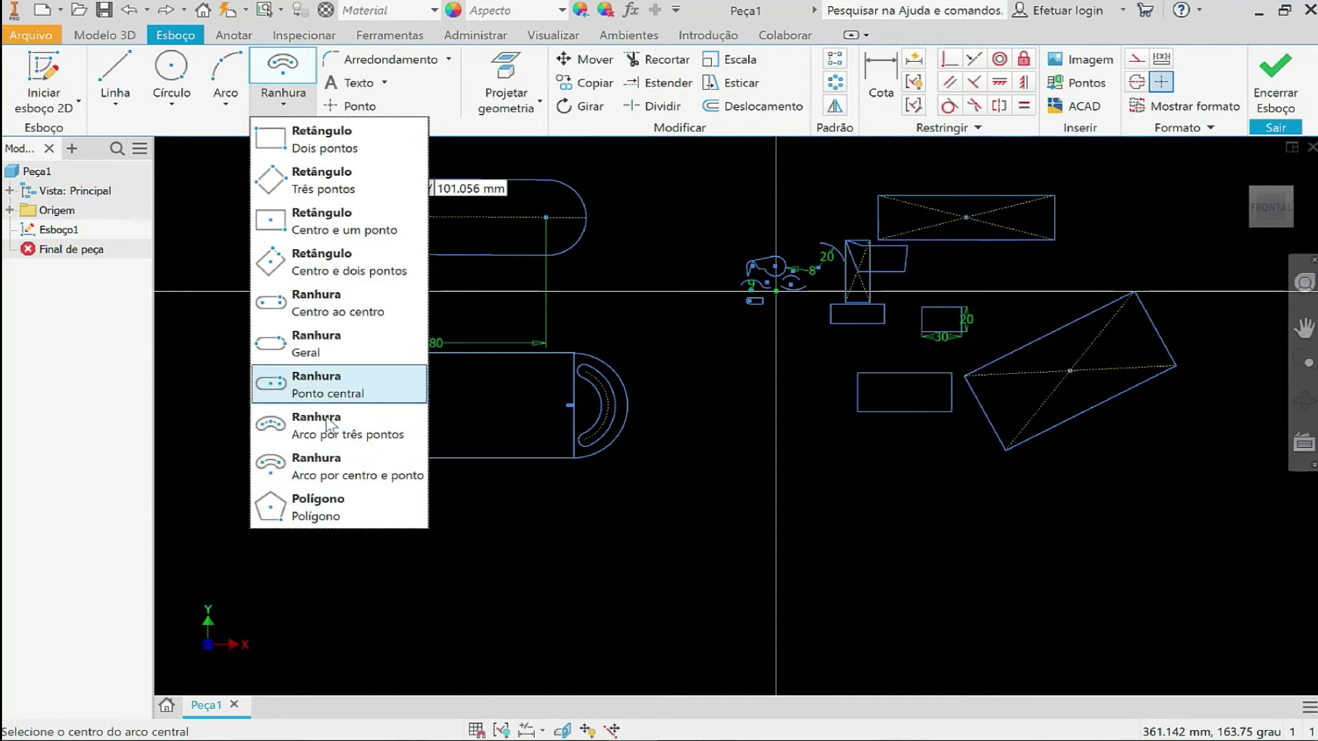
left_click(306, 459)
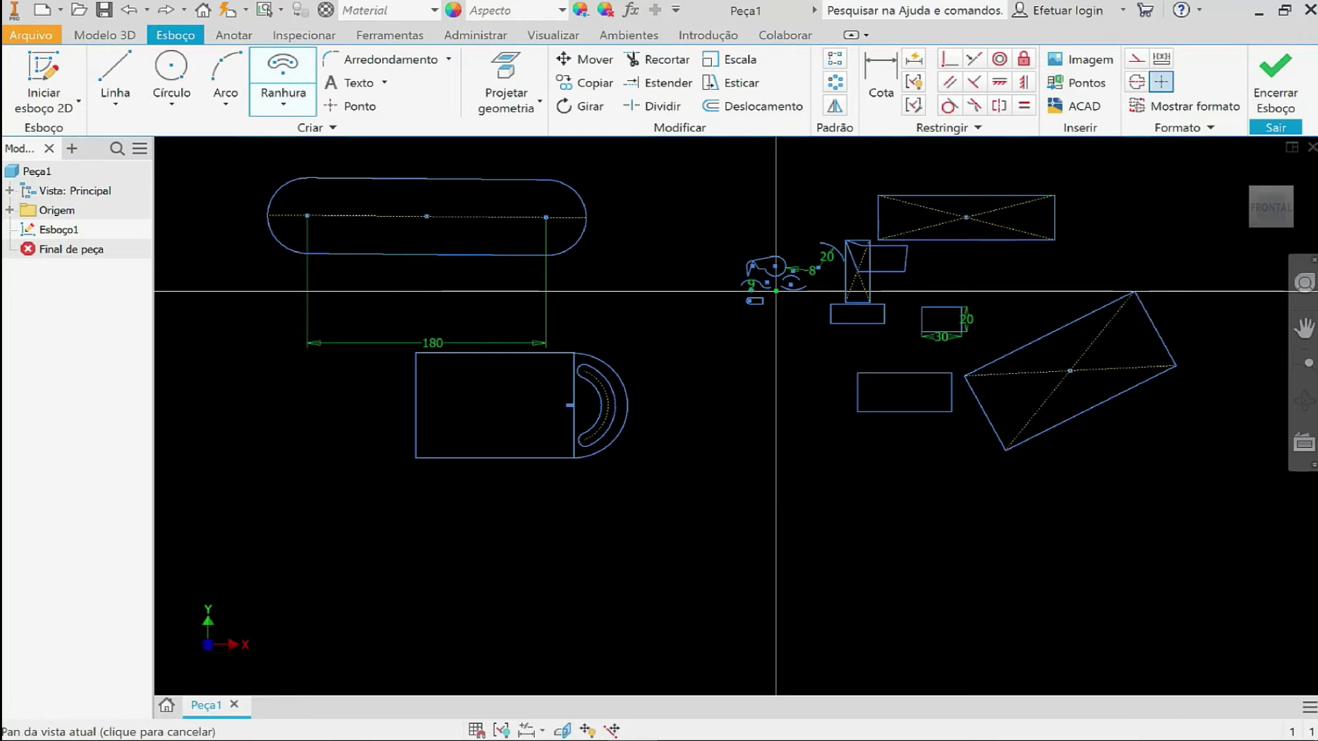
middle_click_drag(655, 462, 629, 442)
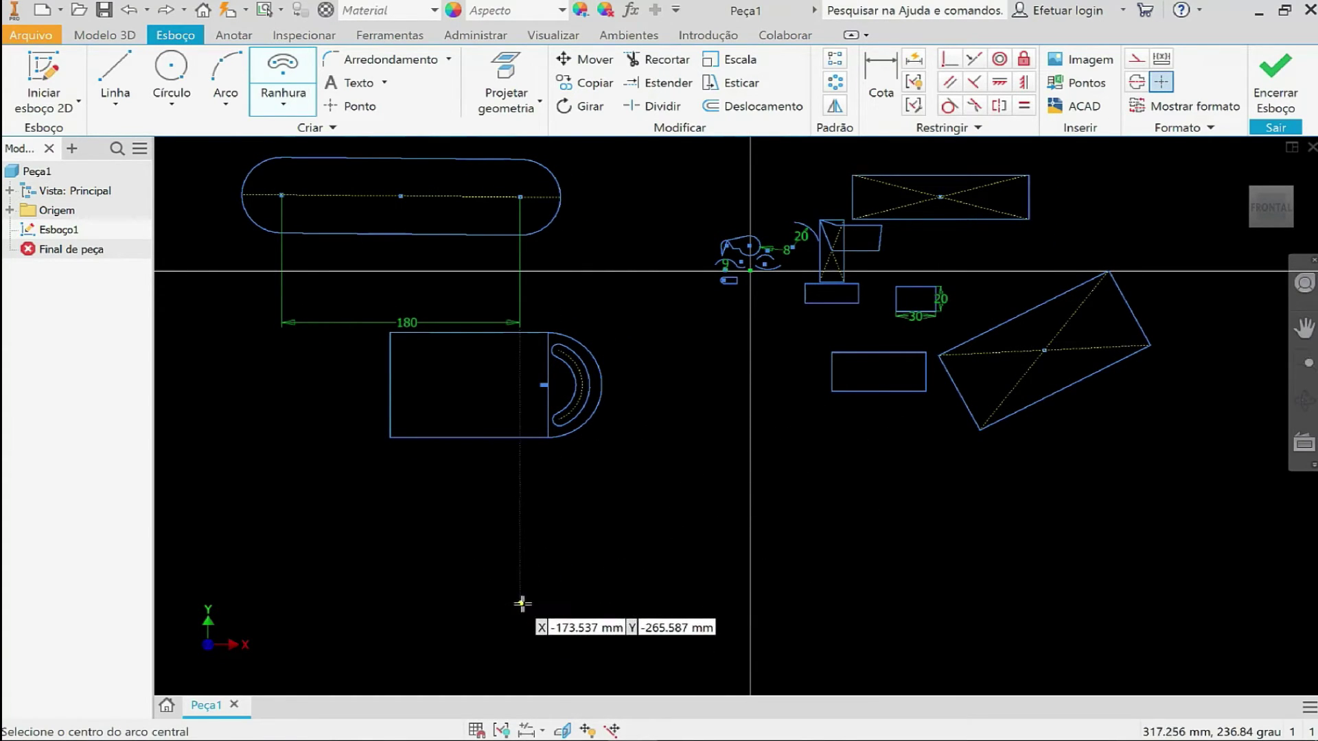
left_click(517, 597)
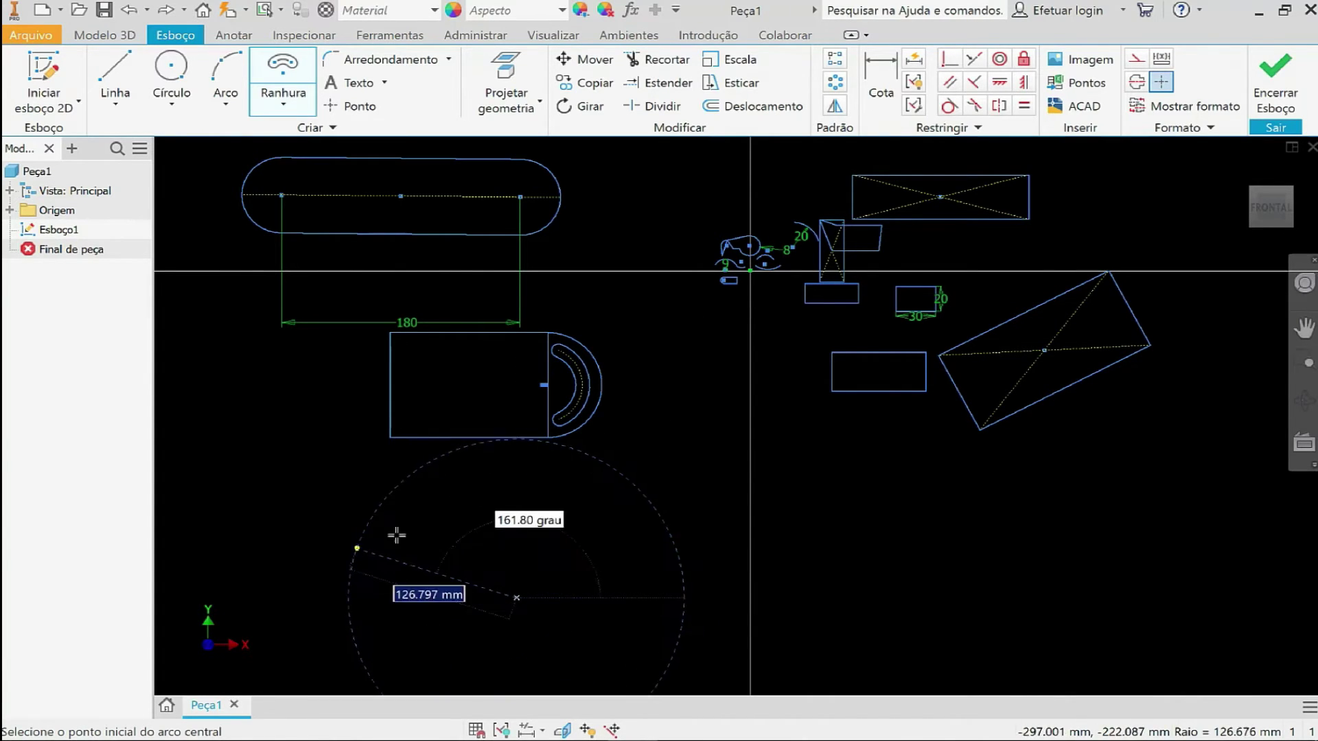
left_click(516, 522)
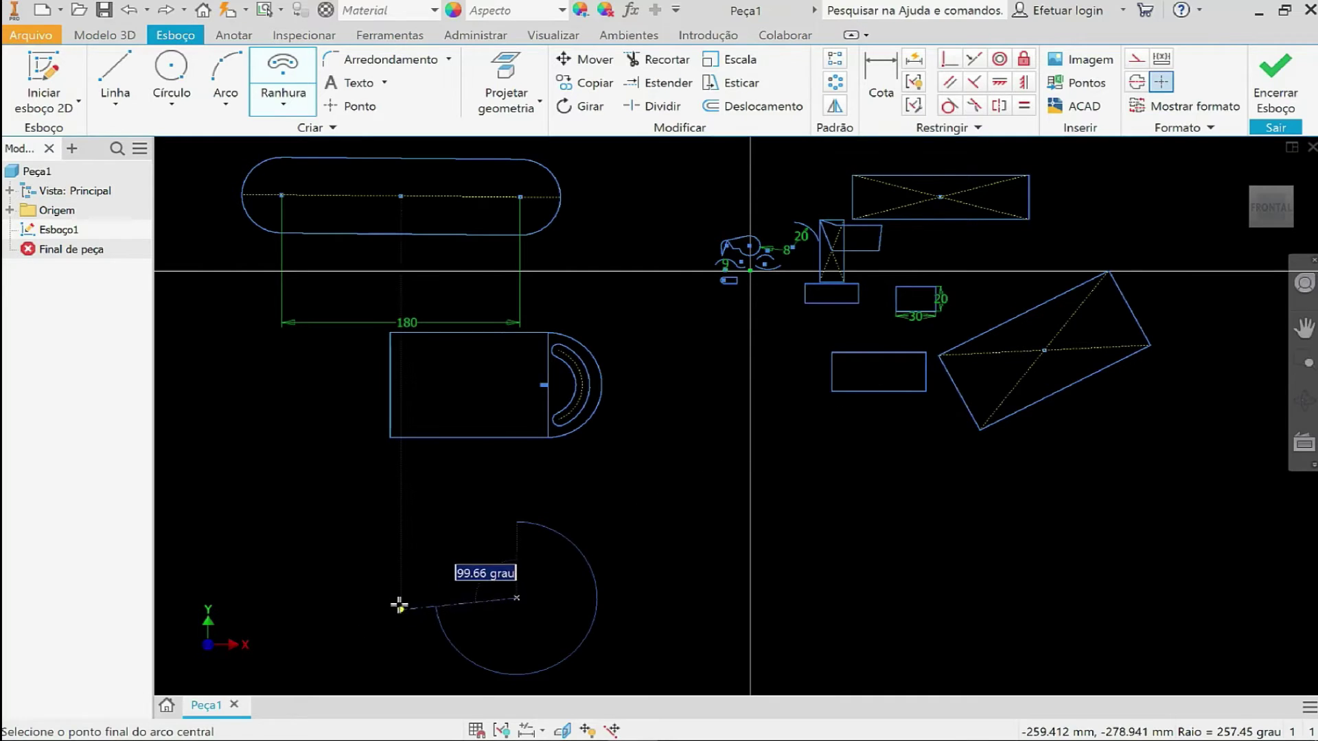
left_click(434, 589)
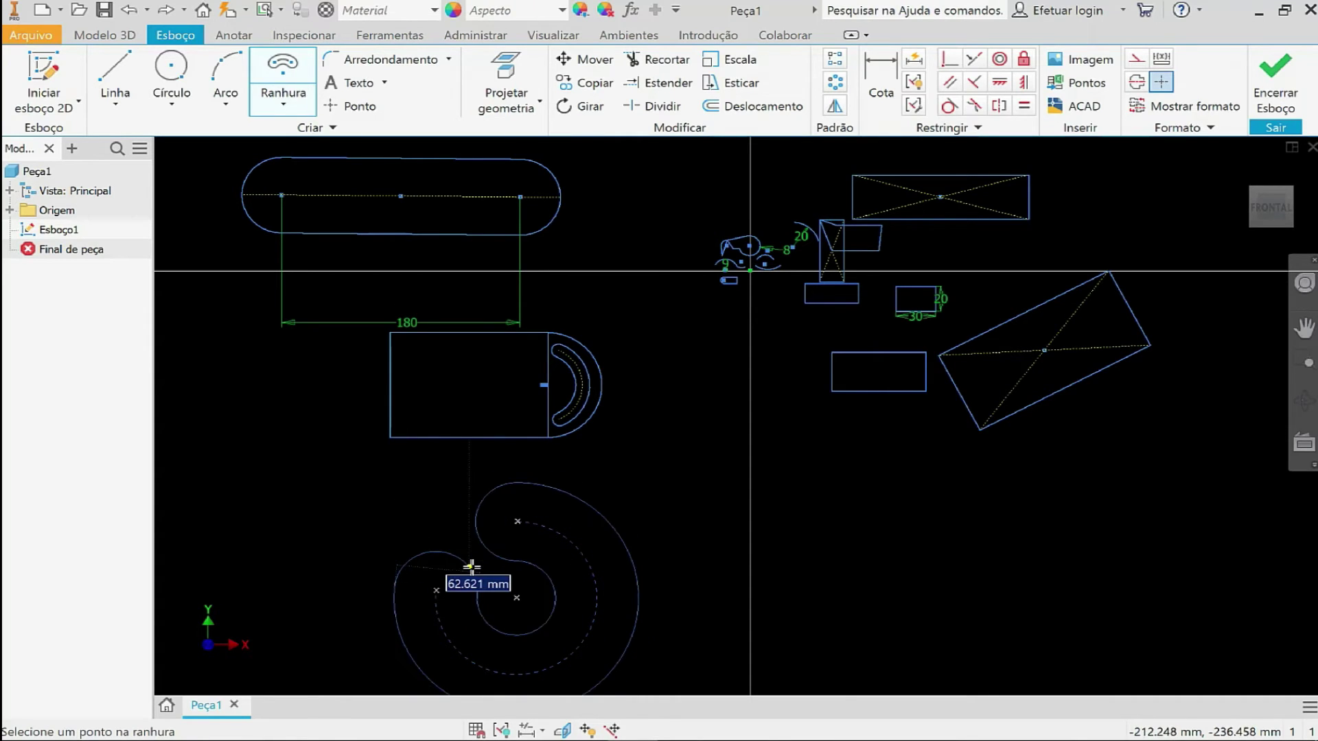
middle_click_drag(471, 568, 486, 506)
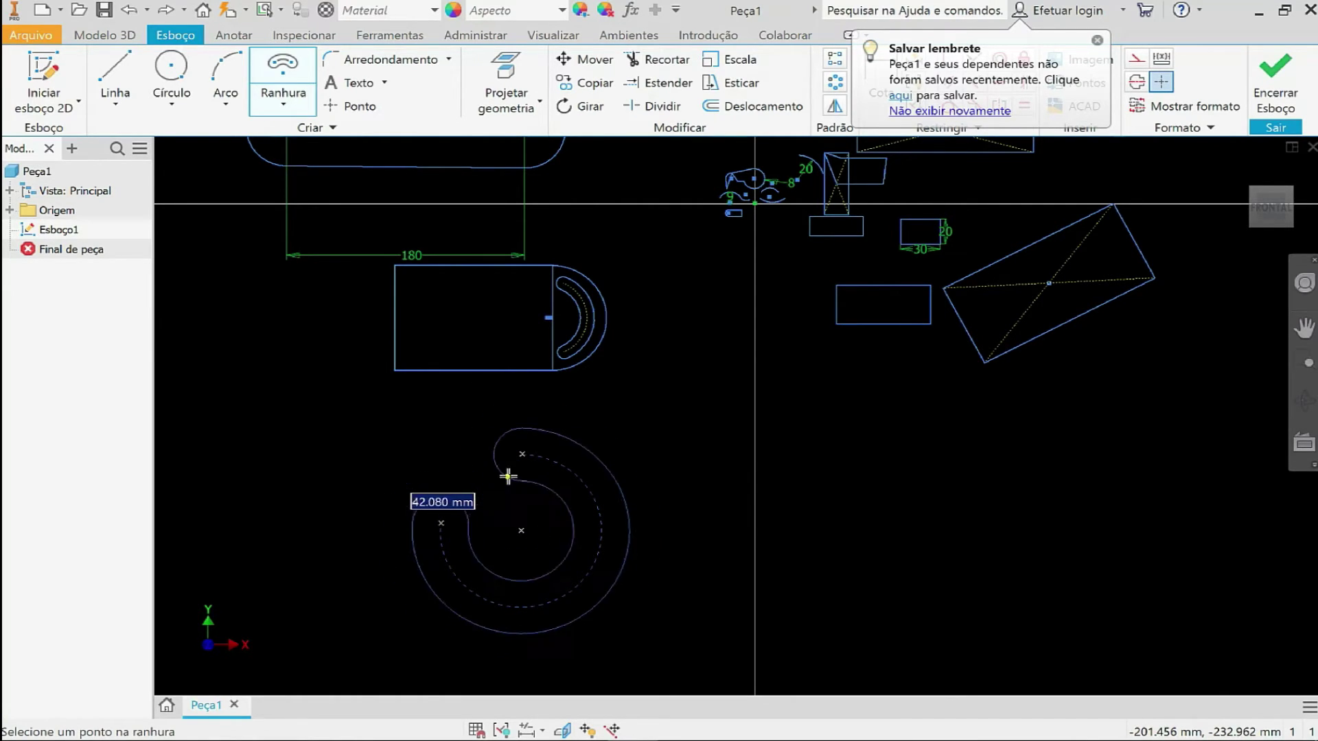
left_click(483, 451)
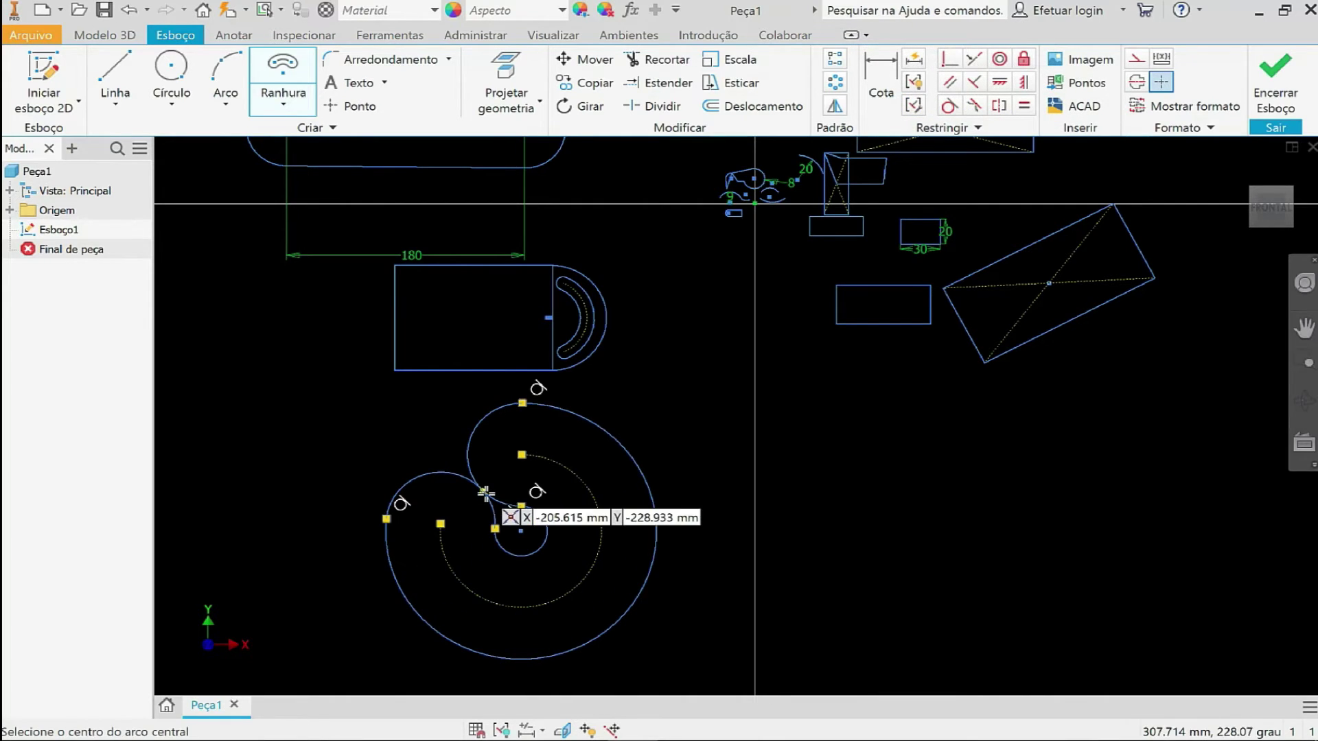
Exit the slot command and examine the centre-point arc slot's overlapping ends, inner arc and tangent constraints.
scroll(560, 549, "down", 3)
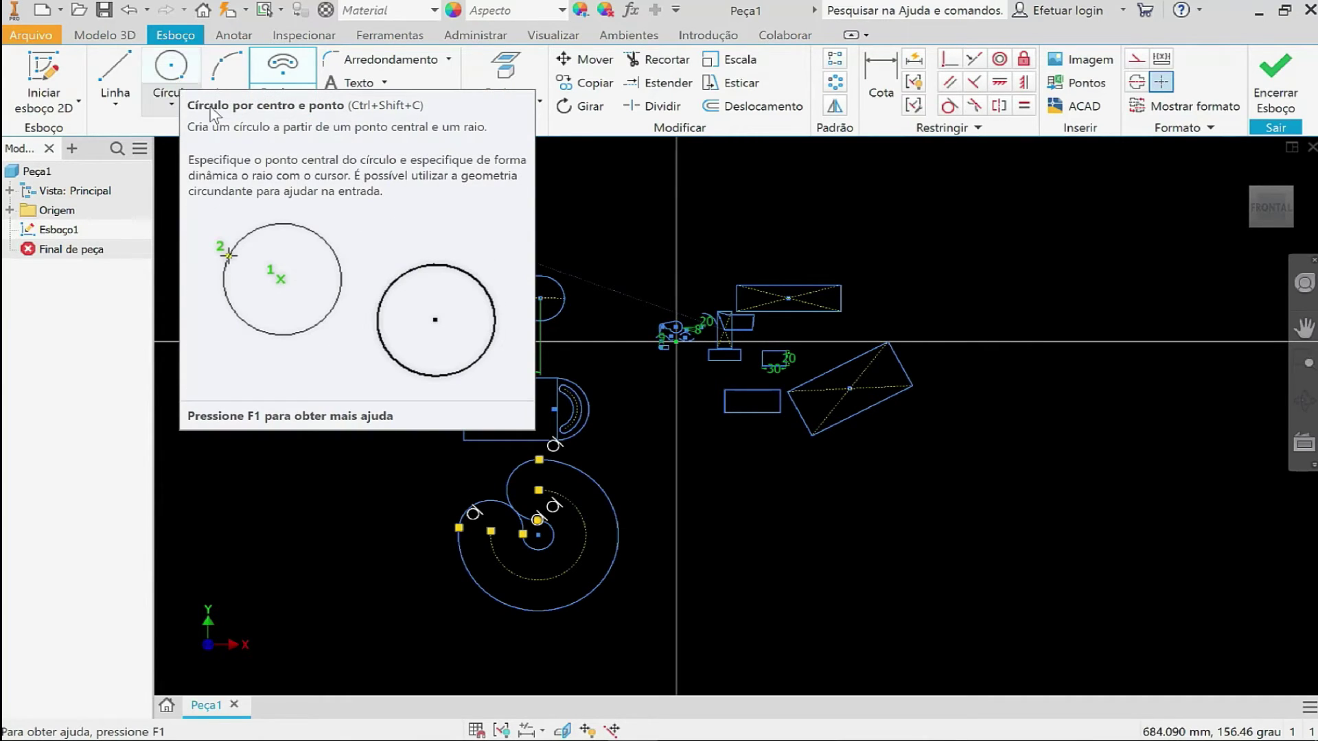
middle_click_drag(597, 527, 623, 438)
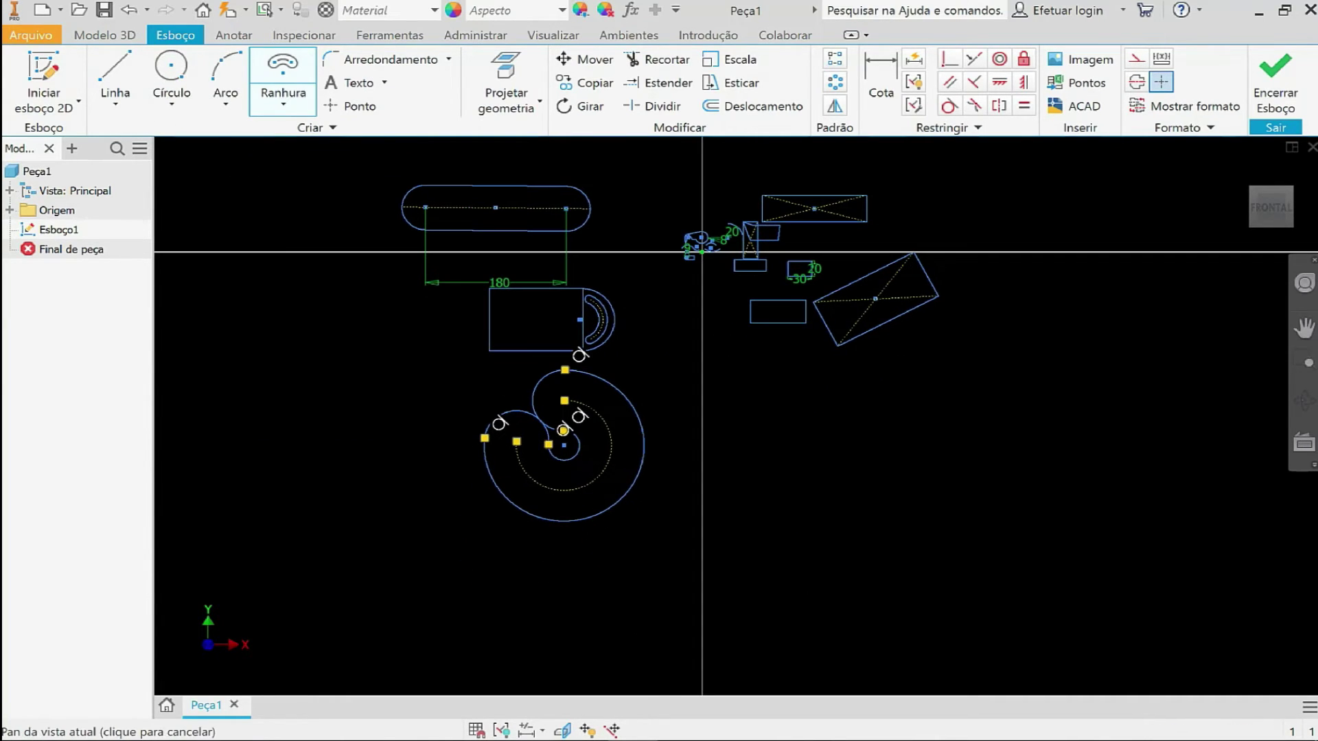
left_click(280, 82)
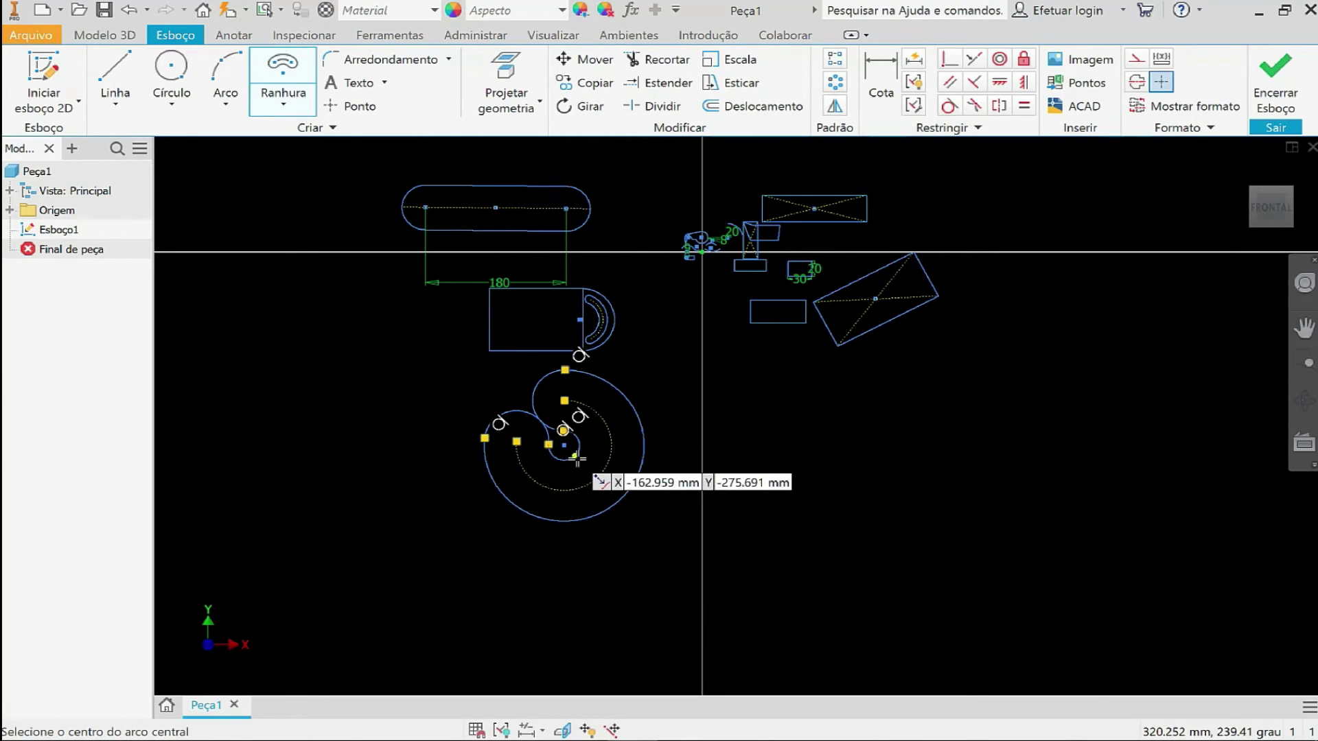
middle_click_drag(572, 454, 575, 486)
scroll(572, 491, "down", 2)
scroll(572, 491, "up", 3)
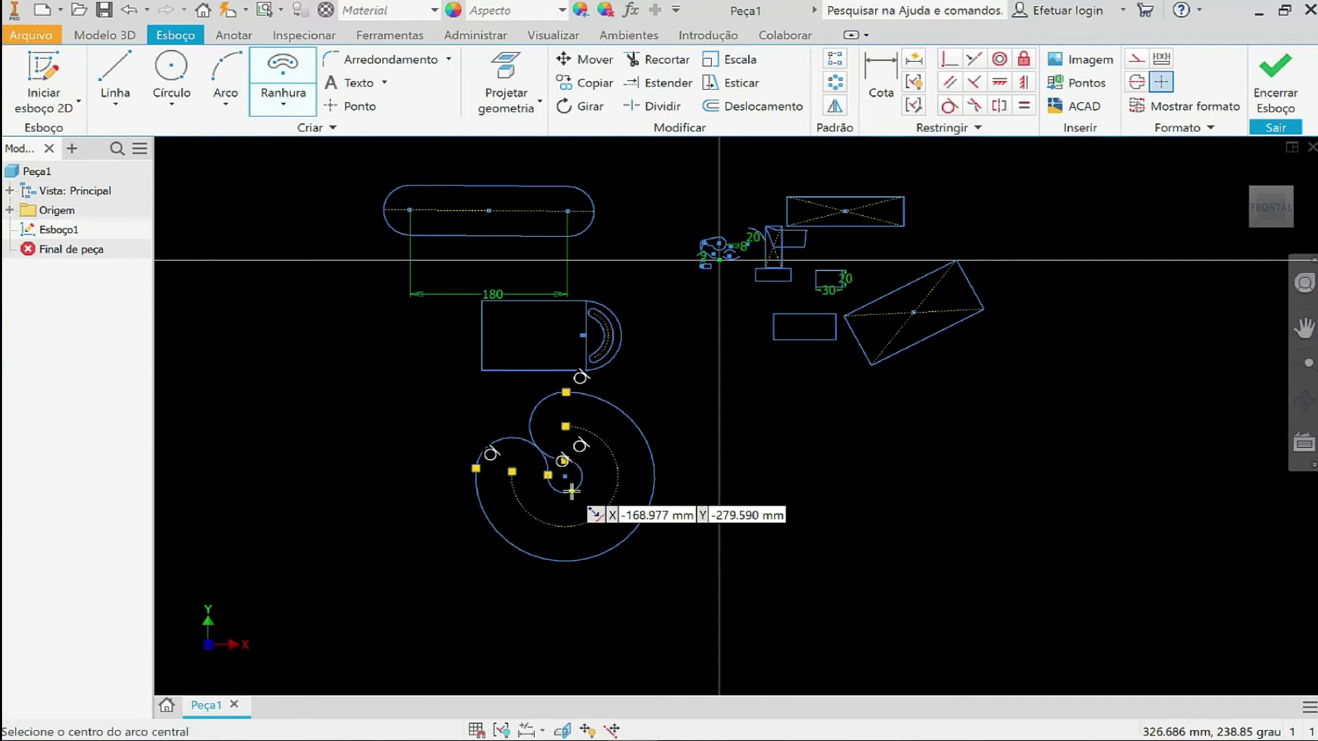
scroll(572, 492, "up", 3)
scroll(571, 486, "up", 3)
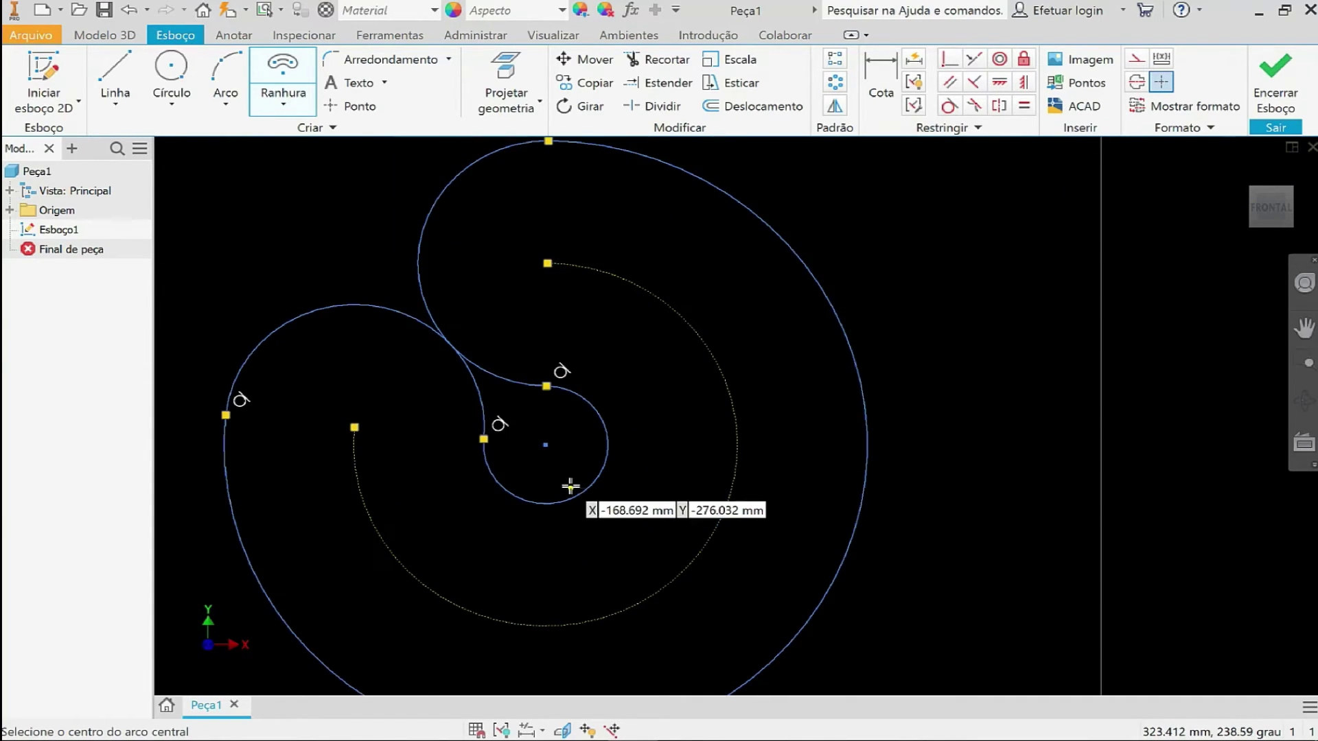
scroll(571, 487, "down", 3)
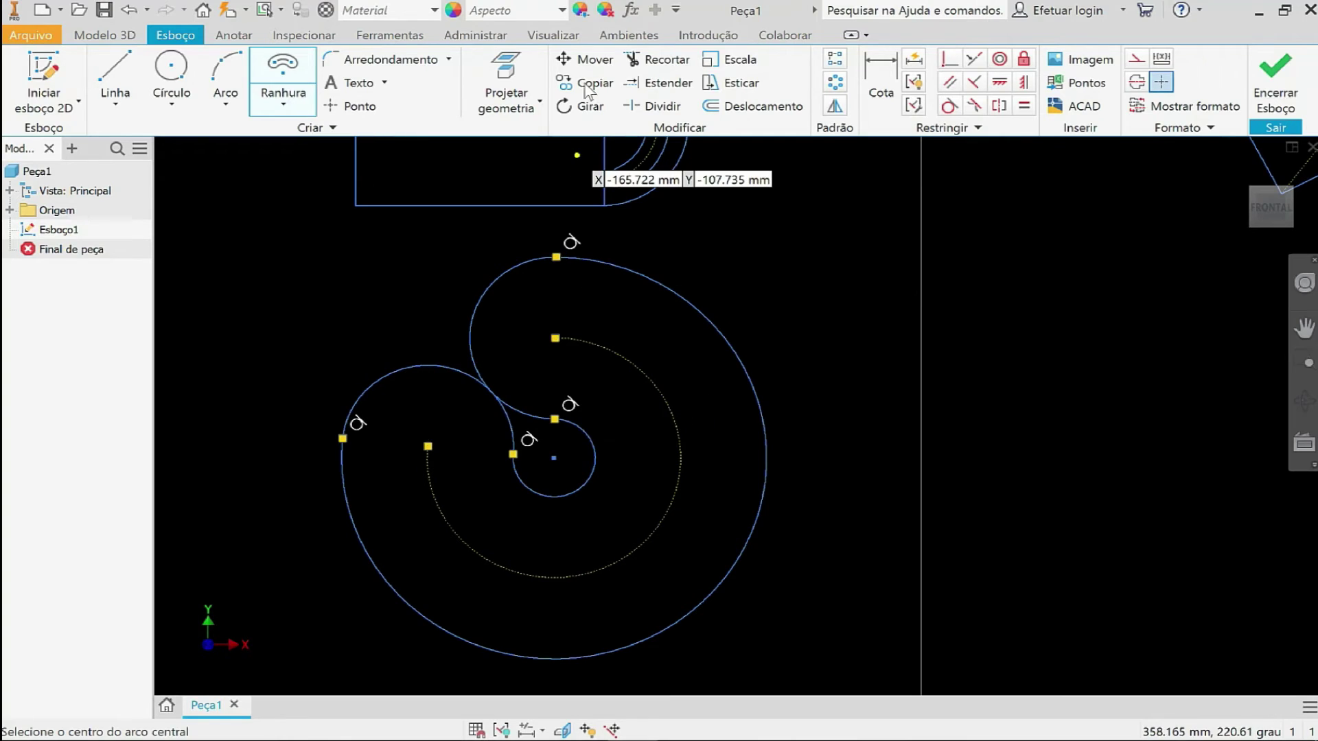
key("Escape")
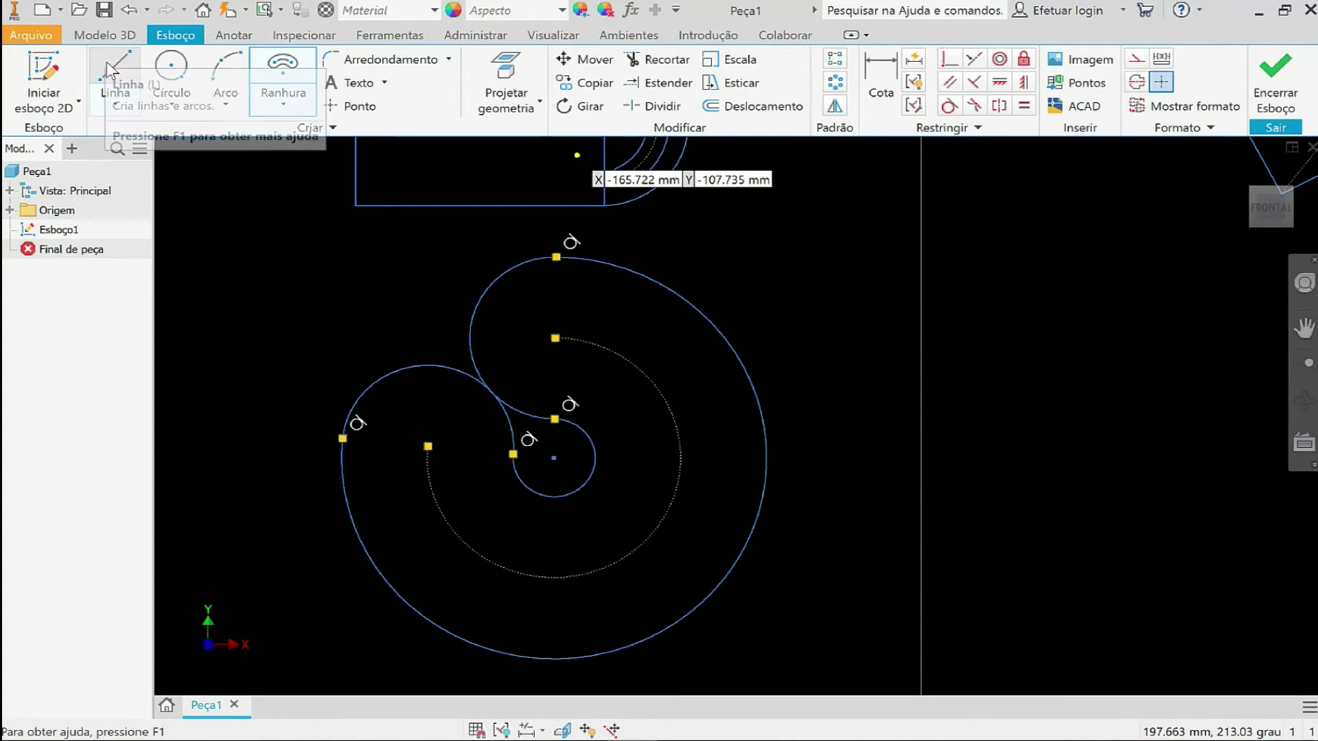
key("Escape")
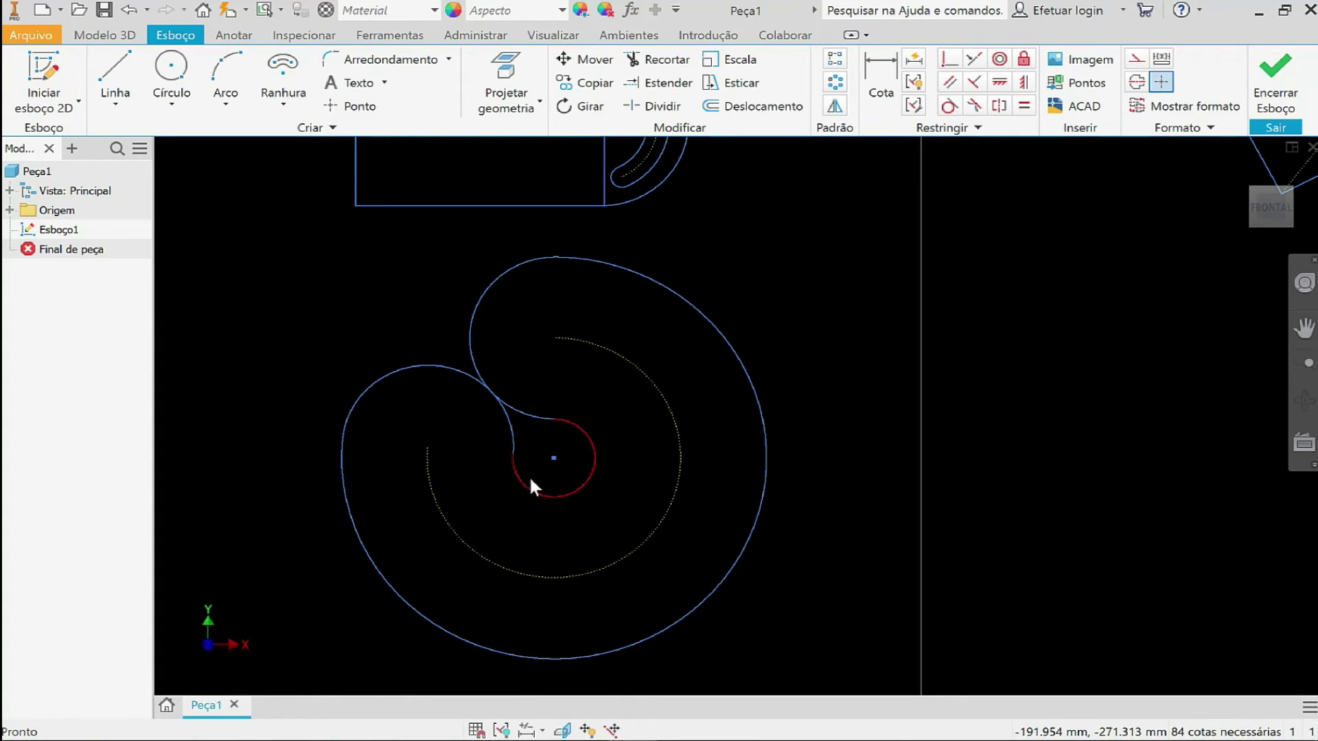
scroll(603, 468, "up", 2)
scroll(611, 465, "down", 5)
middle_click_drag(625, 458, 604, 483)
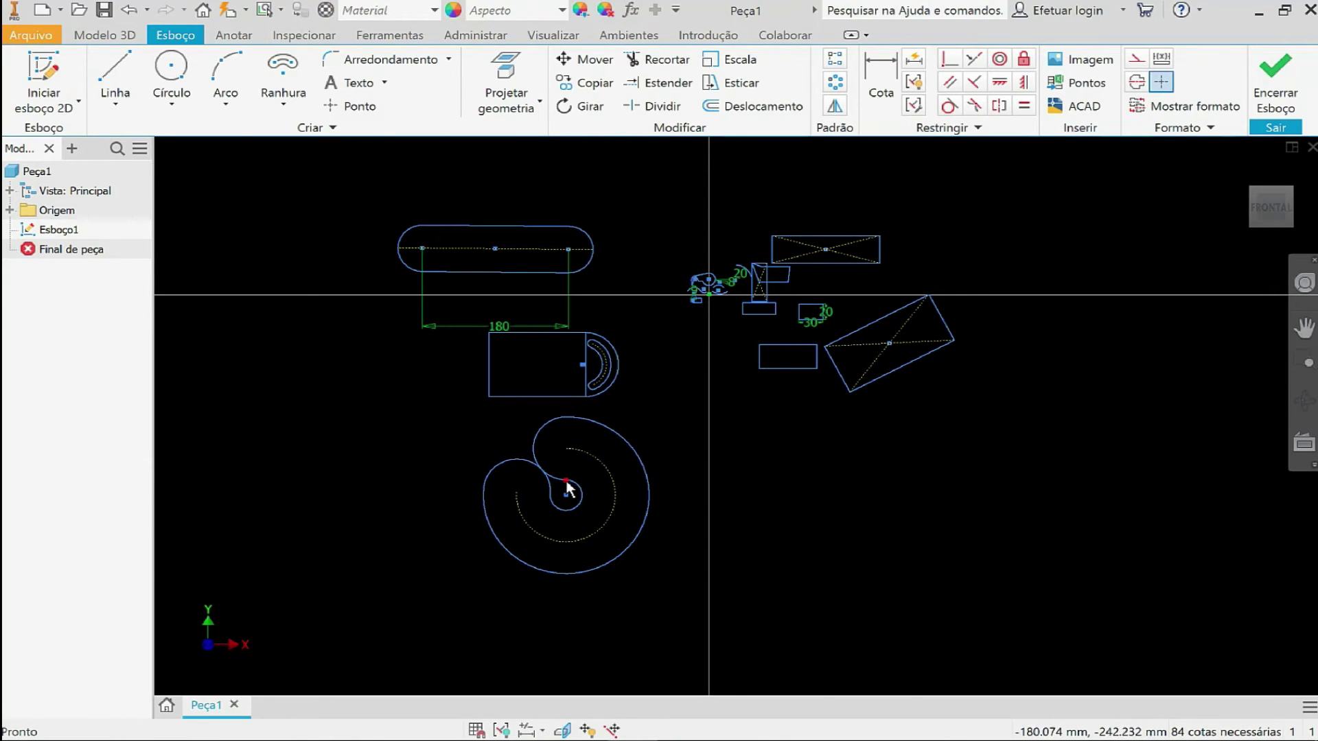
left_click(504, 454)
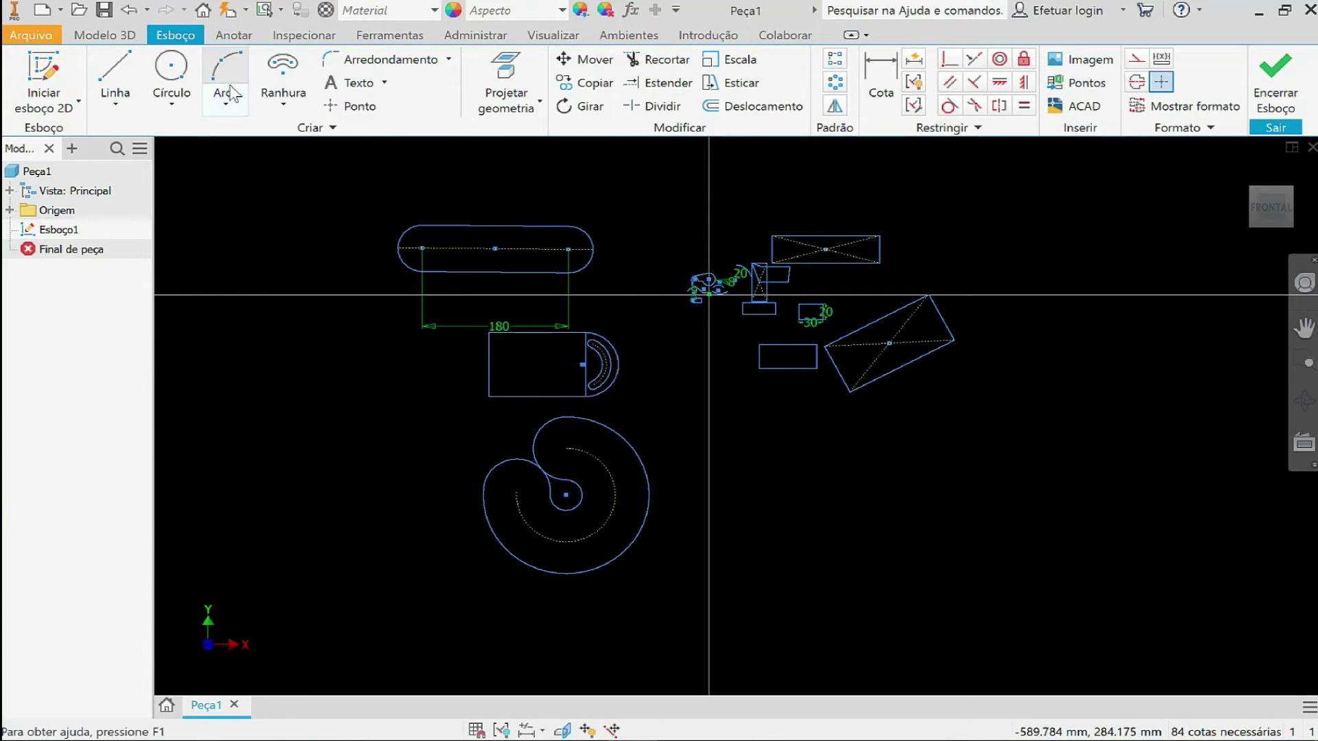
Draw a six-sided inscribed polygon in the empty area left of the large centre-point arc slot, and exit the polygon command.
left_click(282, 104)
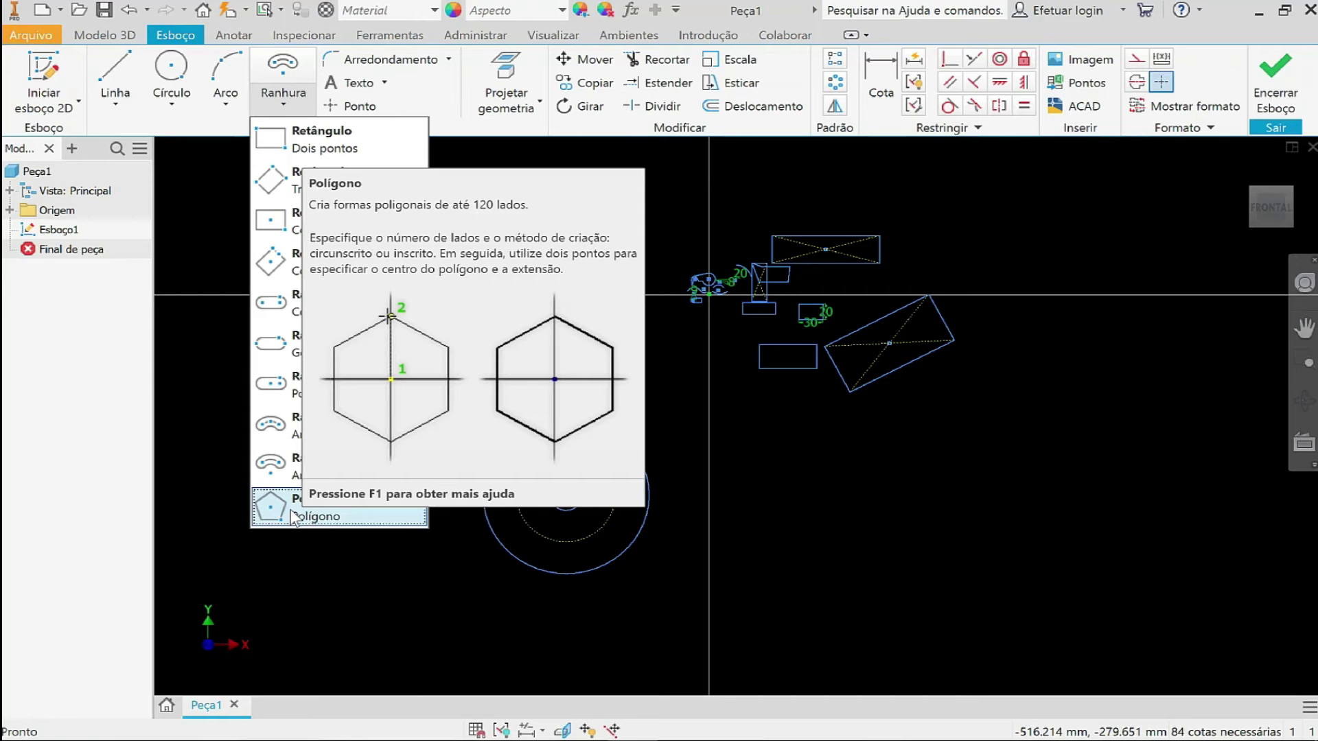
left_click(292, 511)
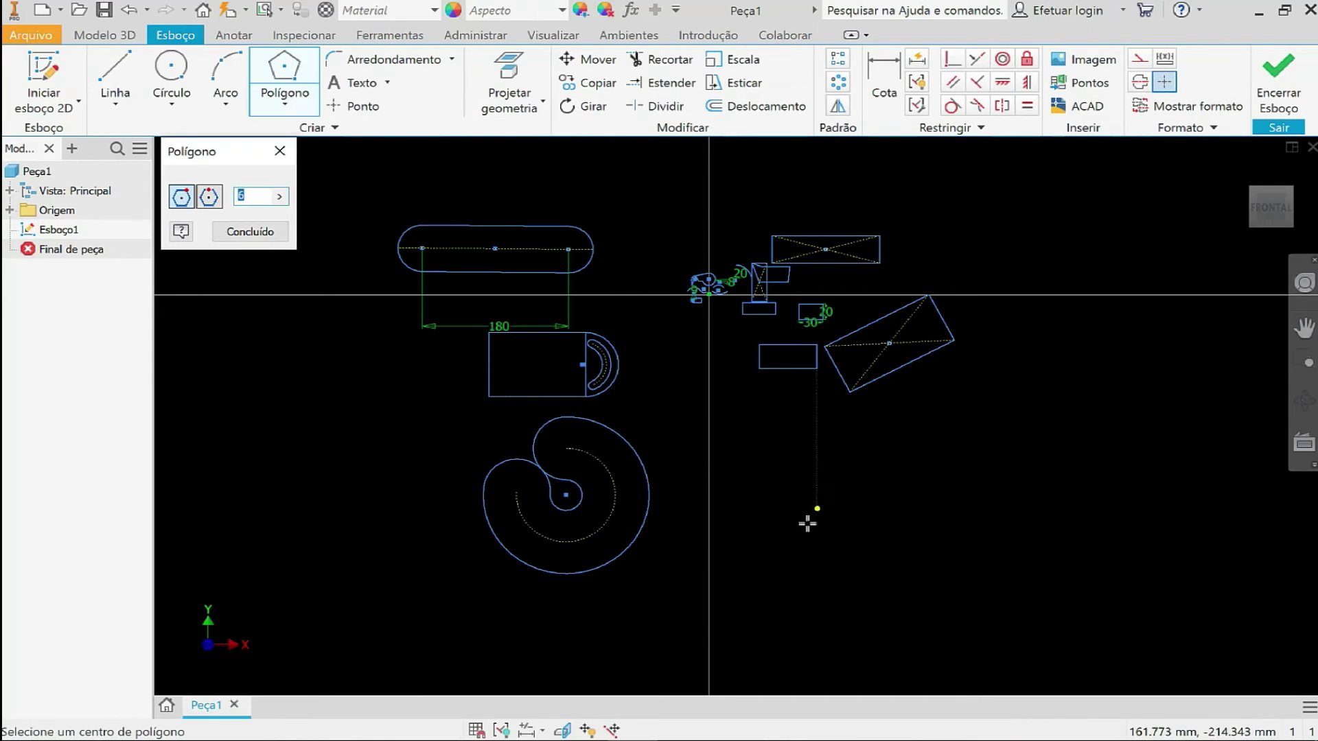
middle_click_drag(766, 547, 913, 506)
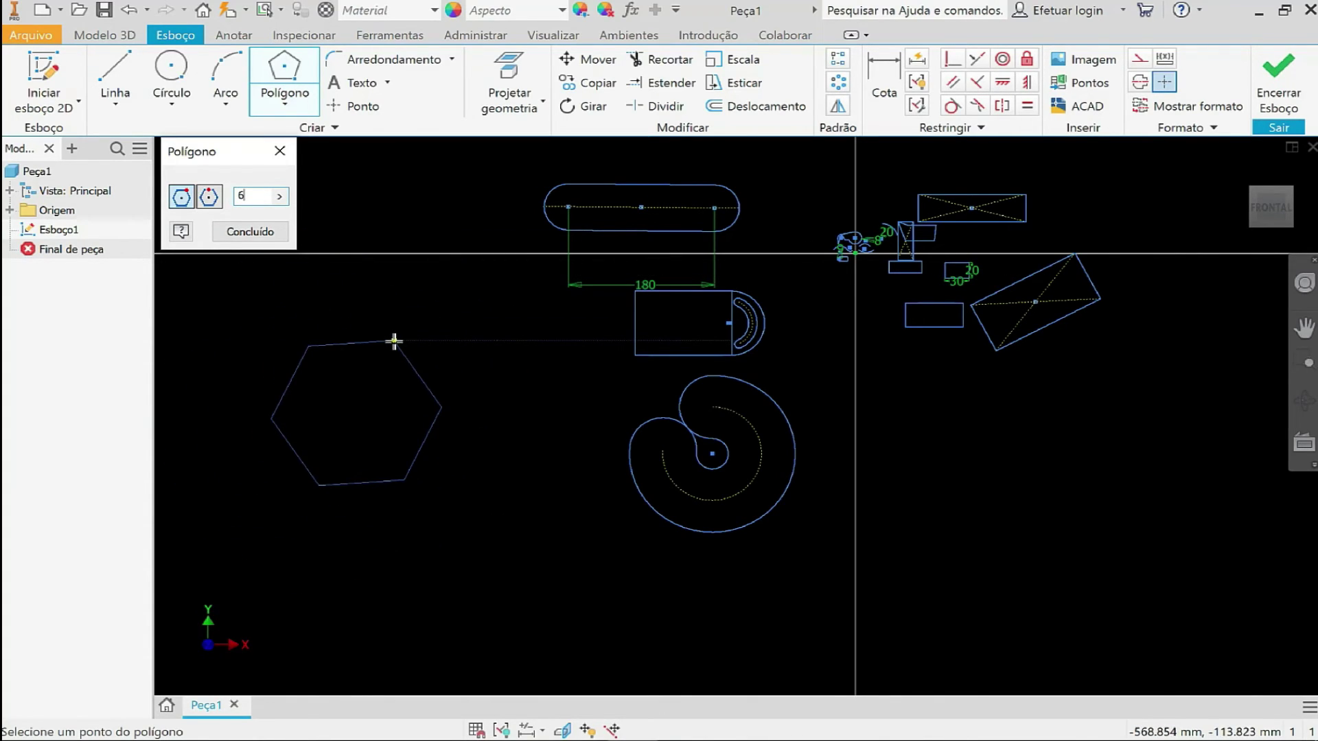
left_click(394, 340)
key("Escape")
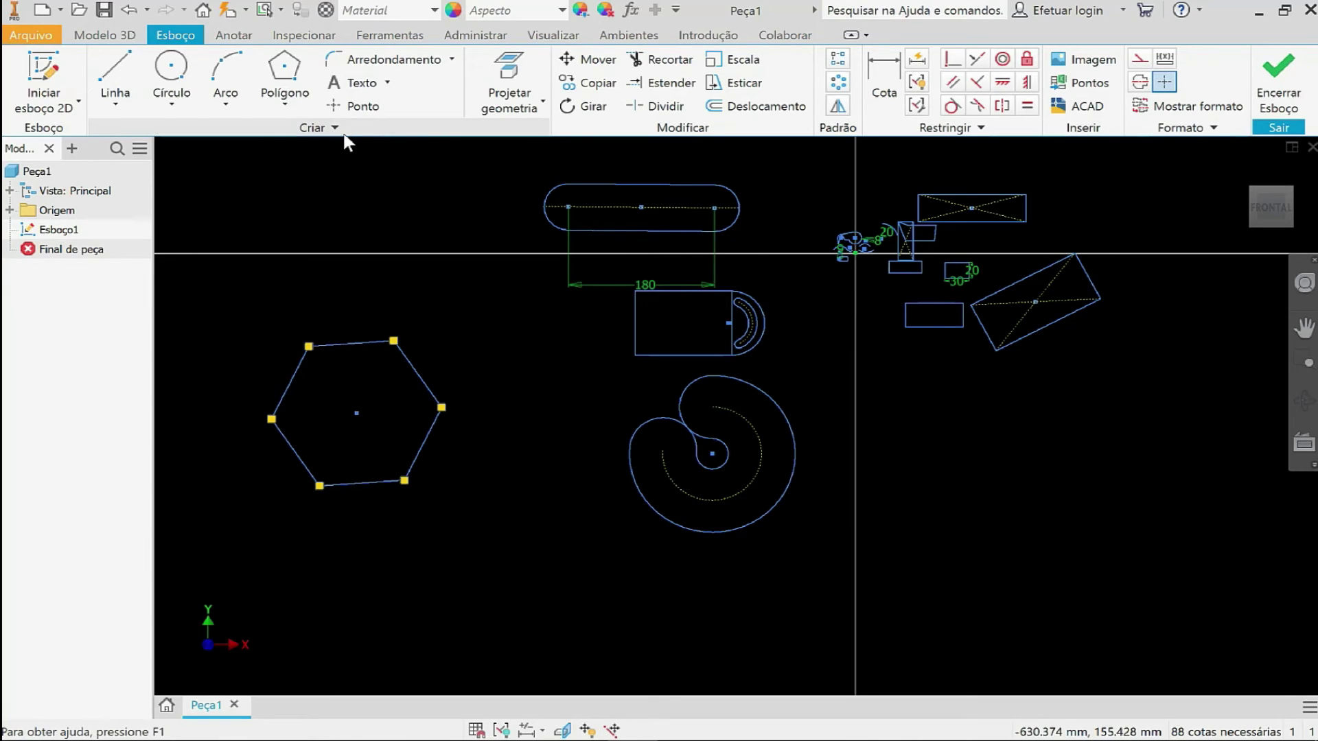
Draw a nine-sided inscribed polygon in the empty area below the tilted centre rectangle, and exit the polygon command.
left_click(286, 107)
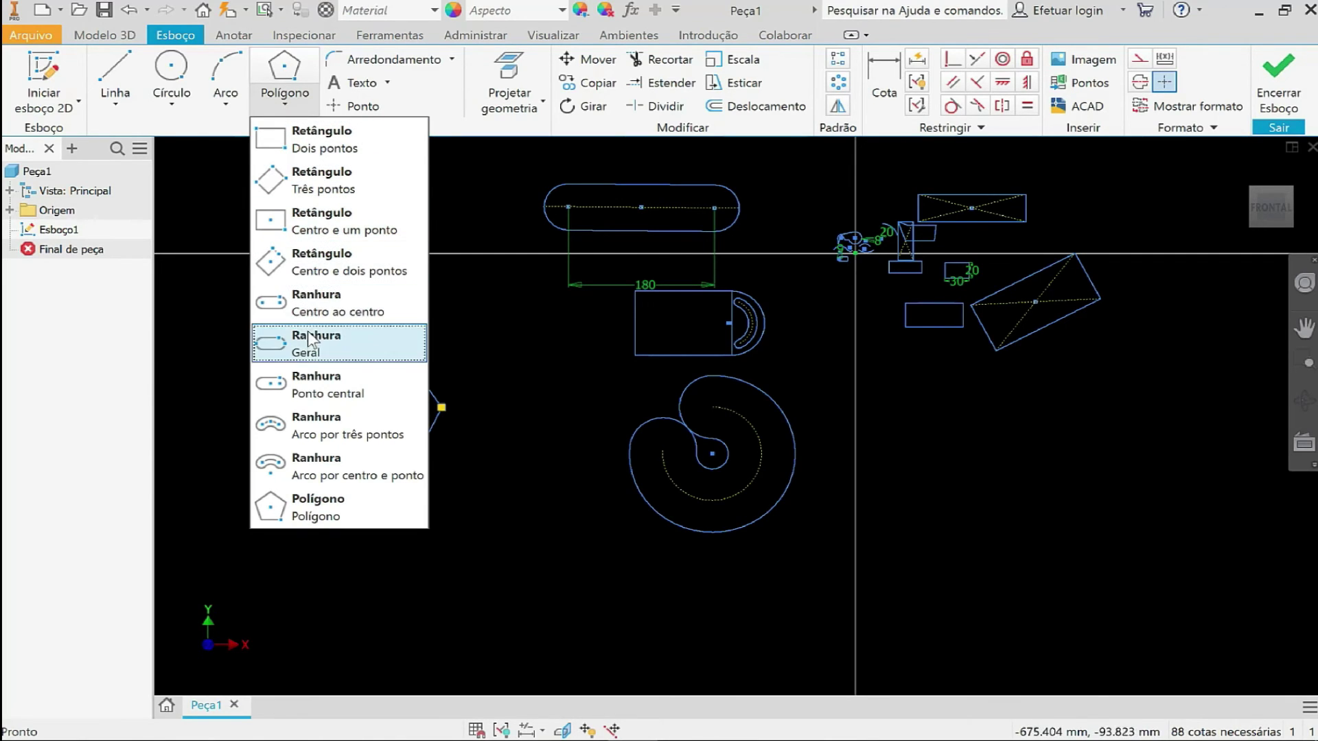
left_click(329, 514)
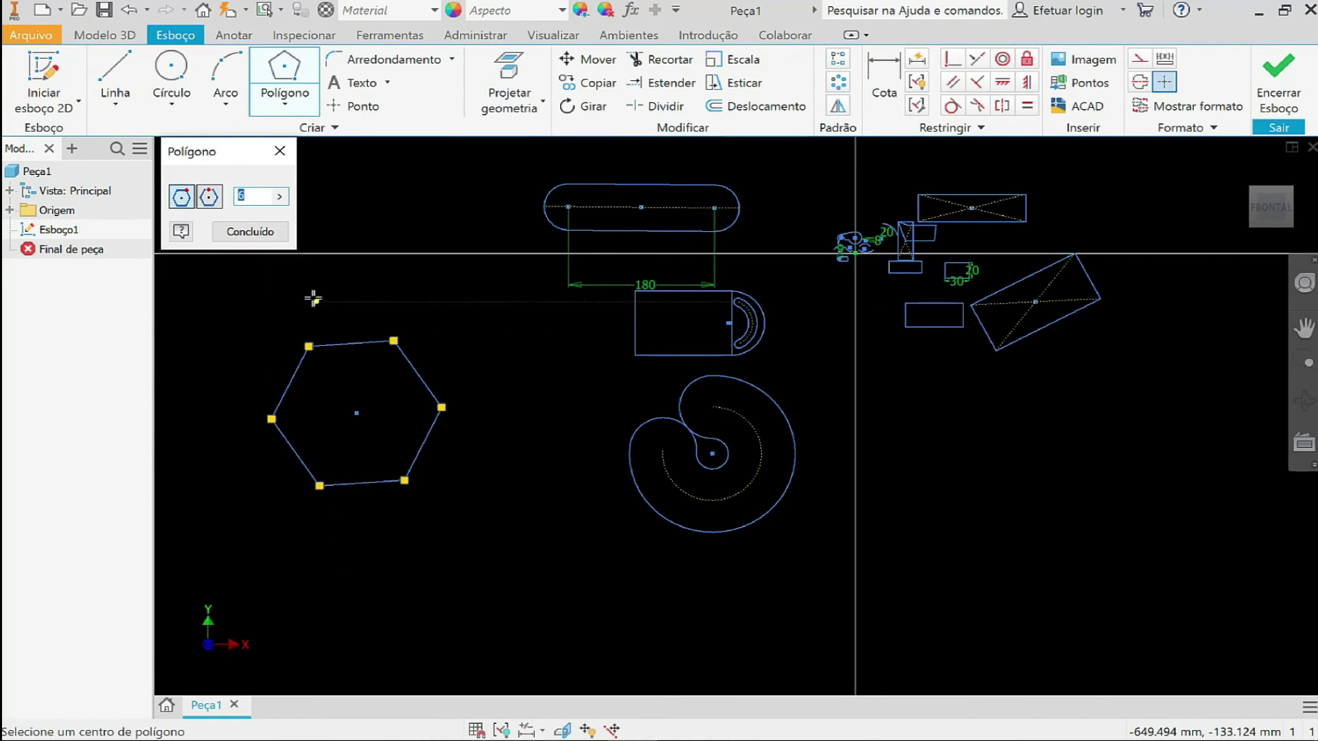
left_click(943, 535)
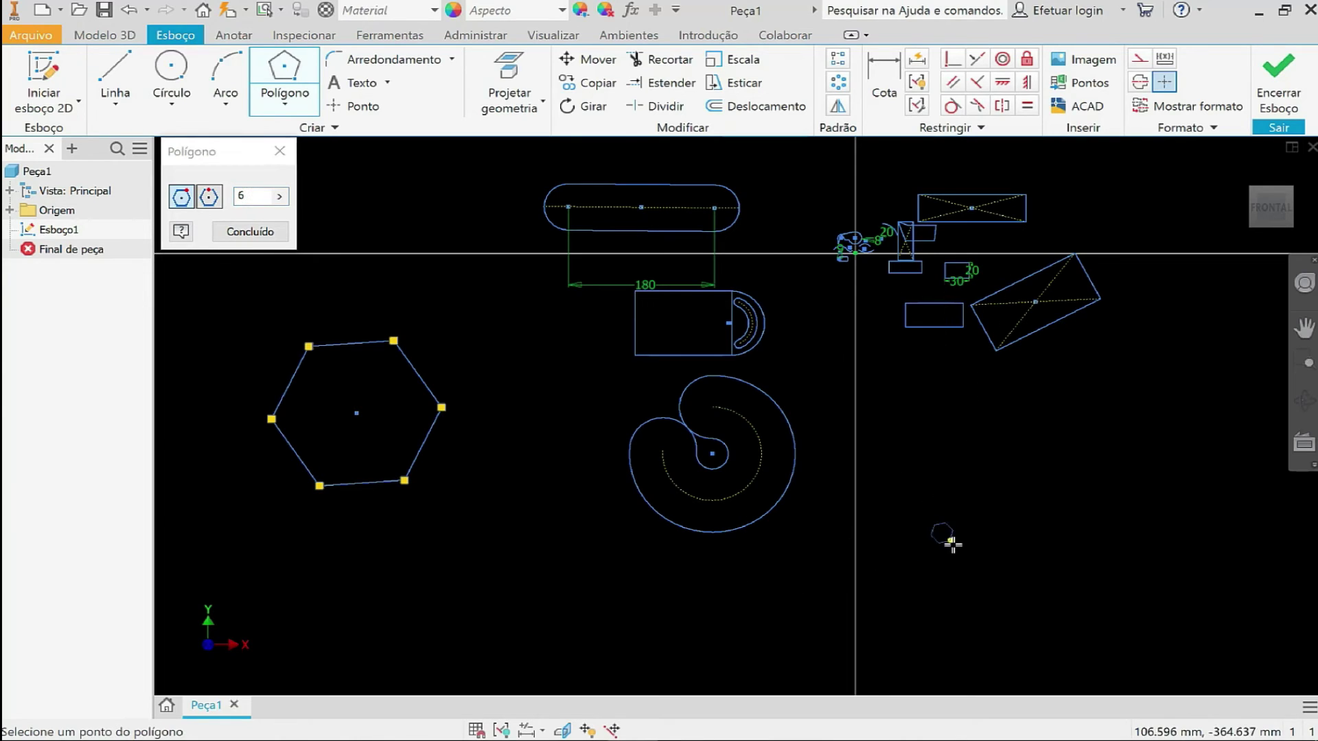
left_click(248, 195)
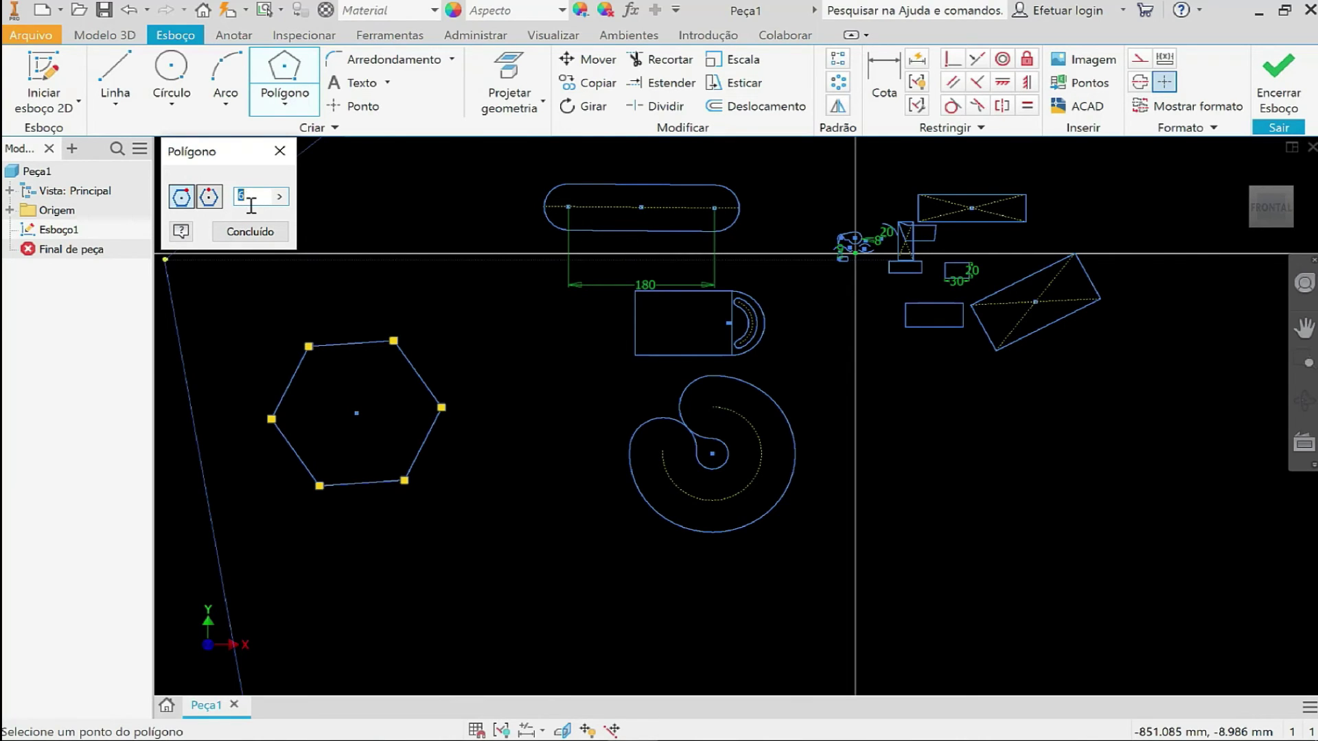
type("9")
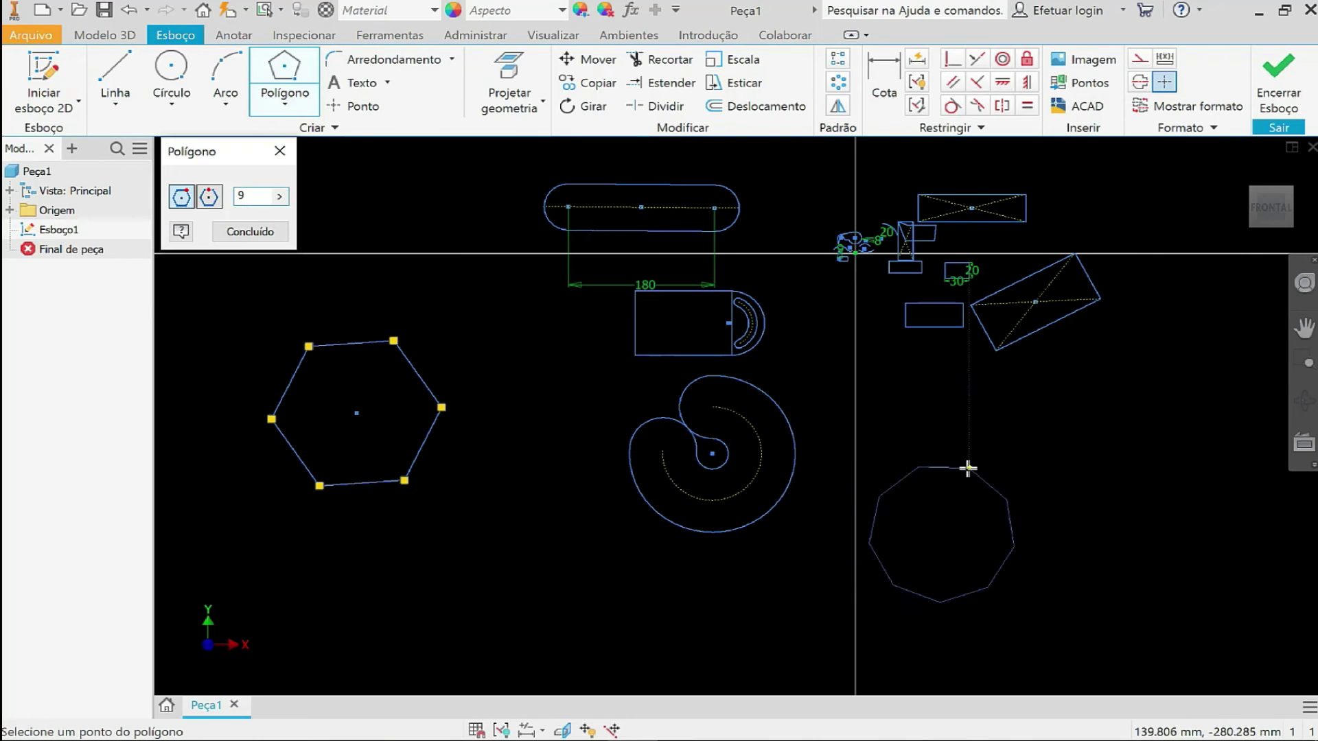
left_click(968, 467)
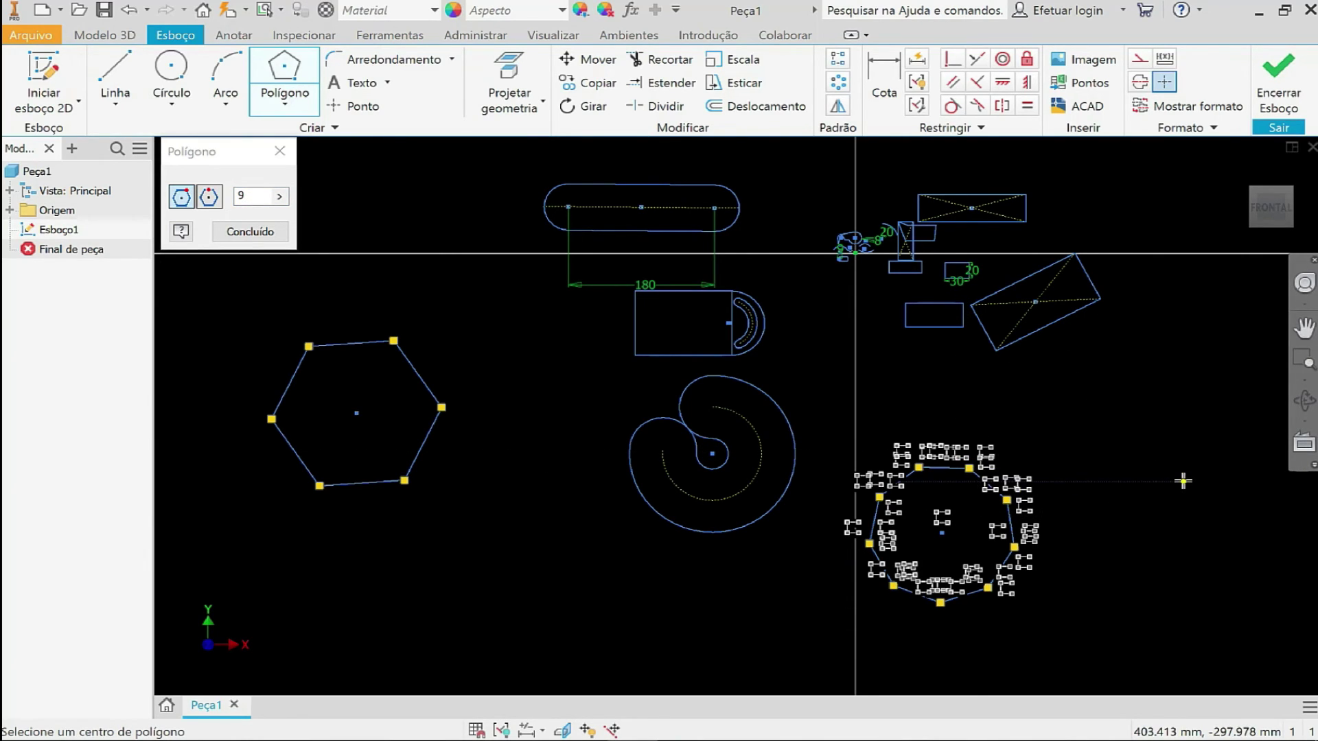
key("Escape")
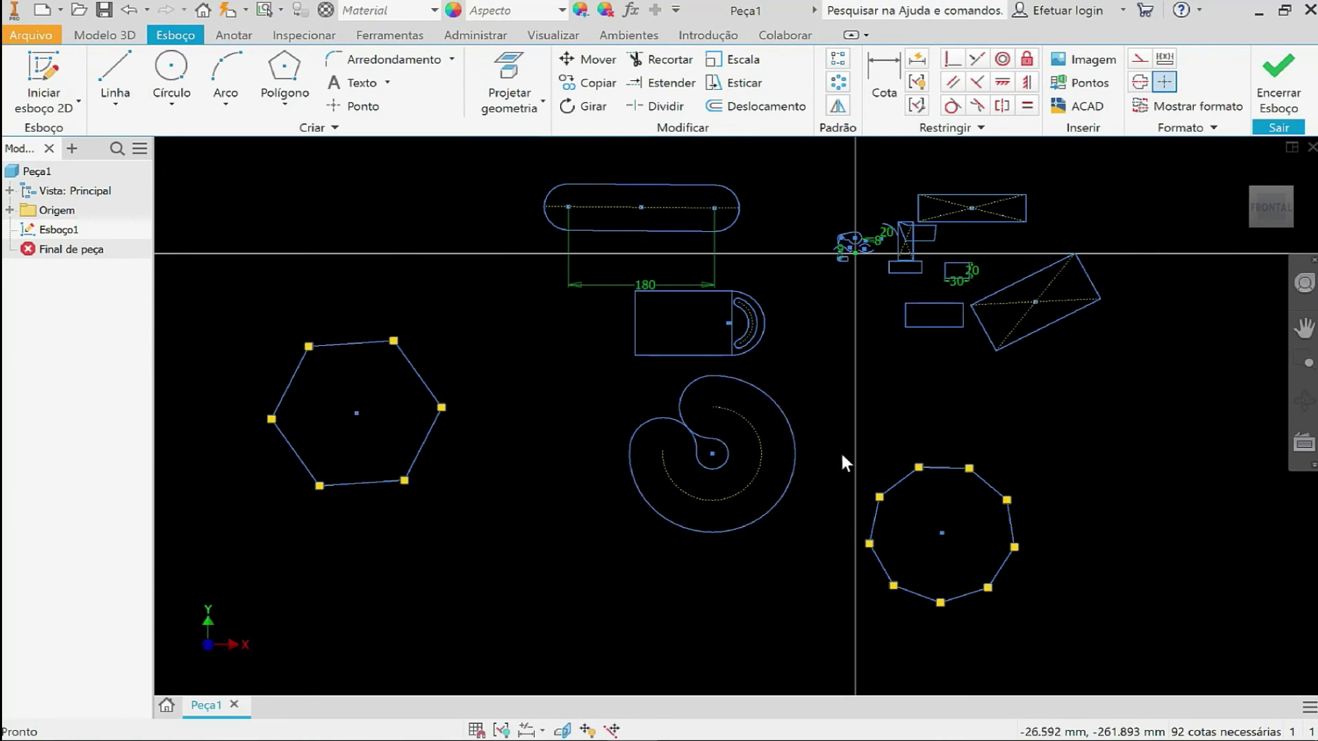
Start the Dimension command and look over the arcs and rectangles around the origin, followed by the whole sketch.
left_click(888, 96)
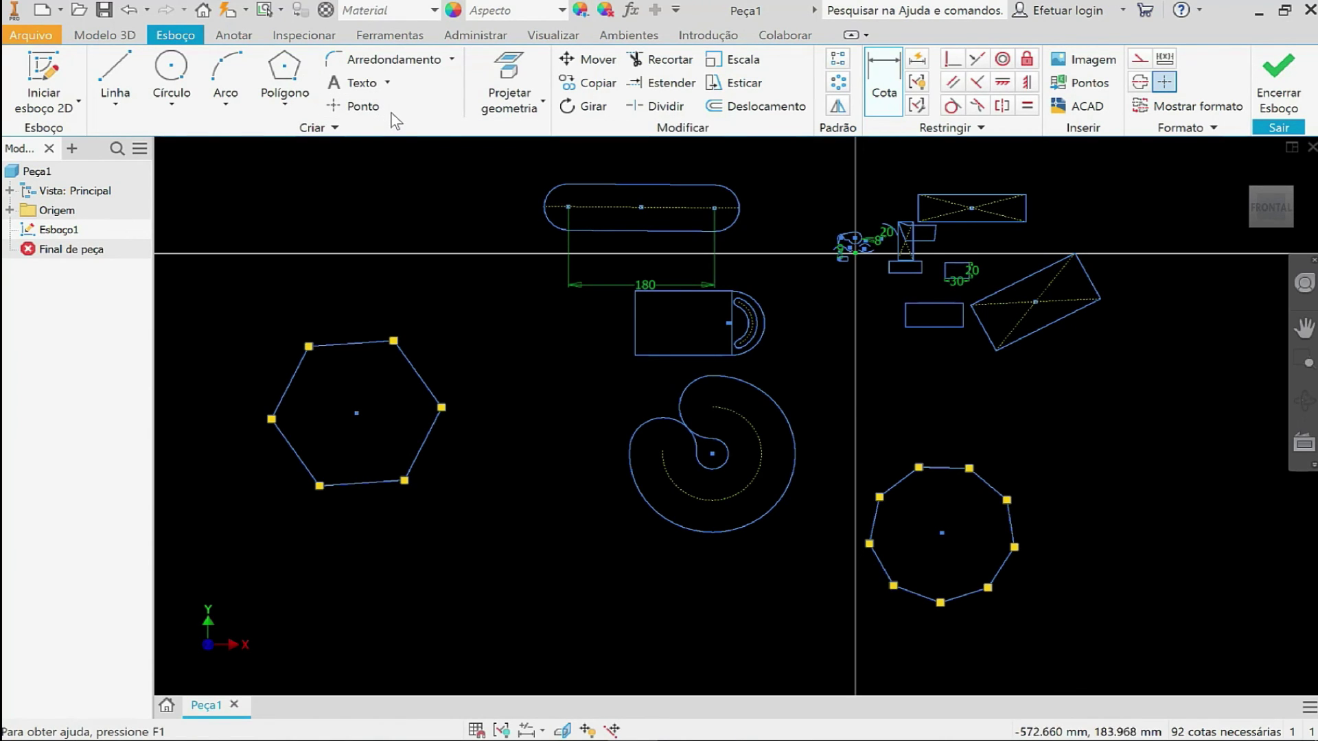
scroll(885, 235, "down", 3)
scroll(885, 234, "up", 6)
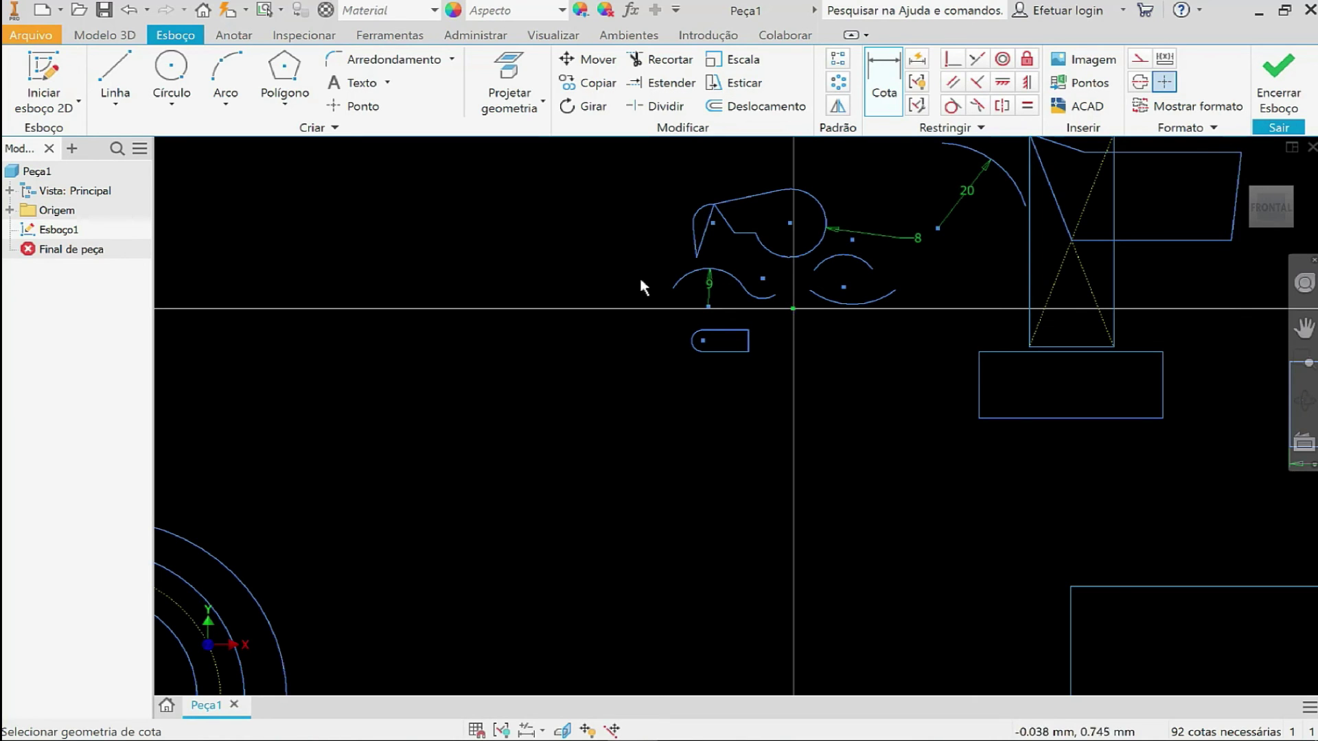
mouse_move(788, 307)
middle_mouse_down()
mouse_move(794, 323)
mouse_move(689, 472)
mouse_move(501, 553)
middle_mouse_up()
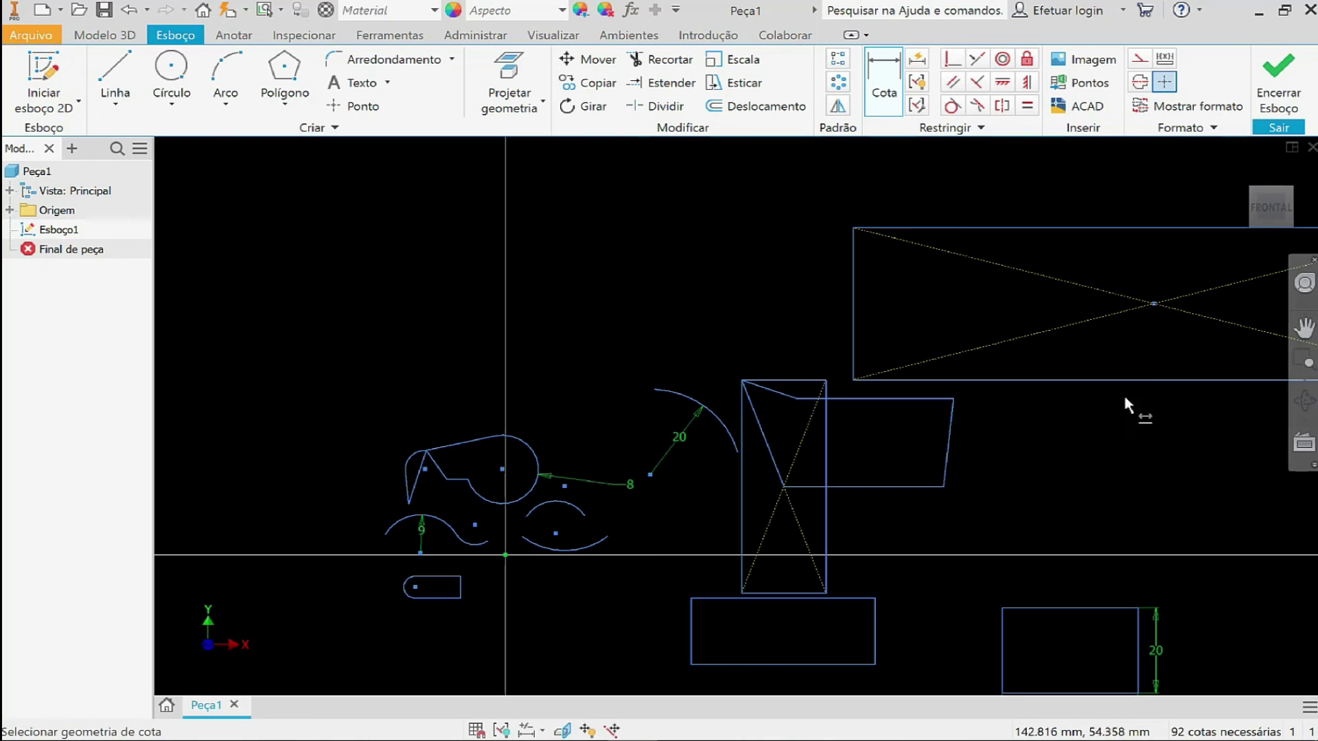
middle_click_drag(1080, 509, 939, 265)
middle_click_drag(396, 194, 614, 264)
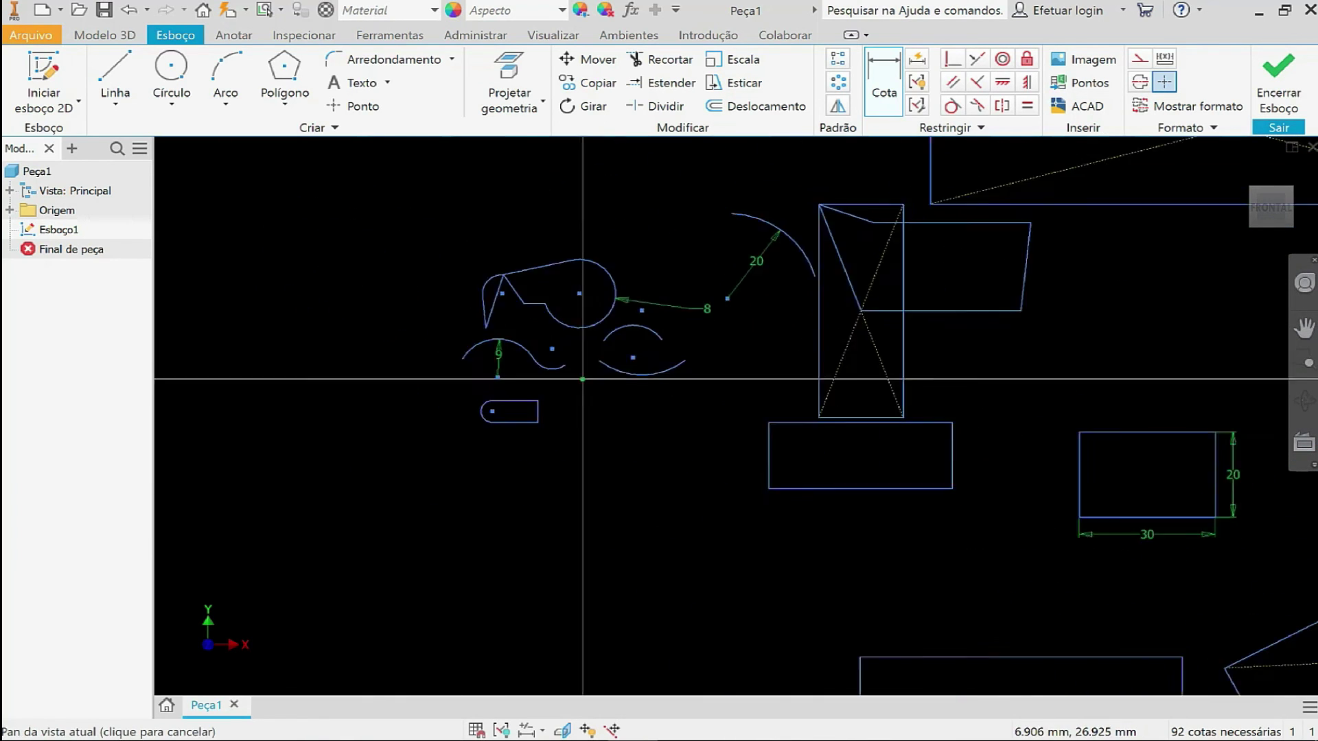
middle_click_drag(531, 262, 623, 282)
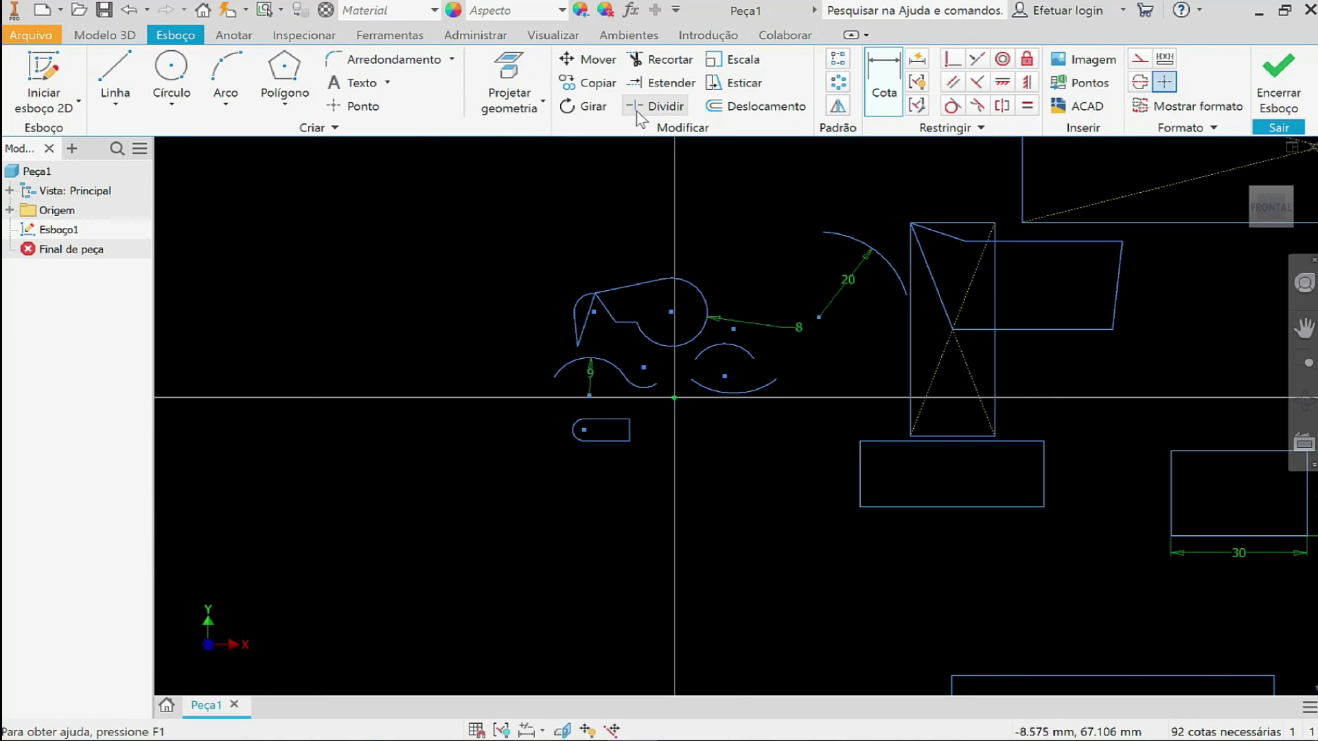
scroll(652, 218, "down", 5)
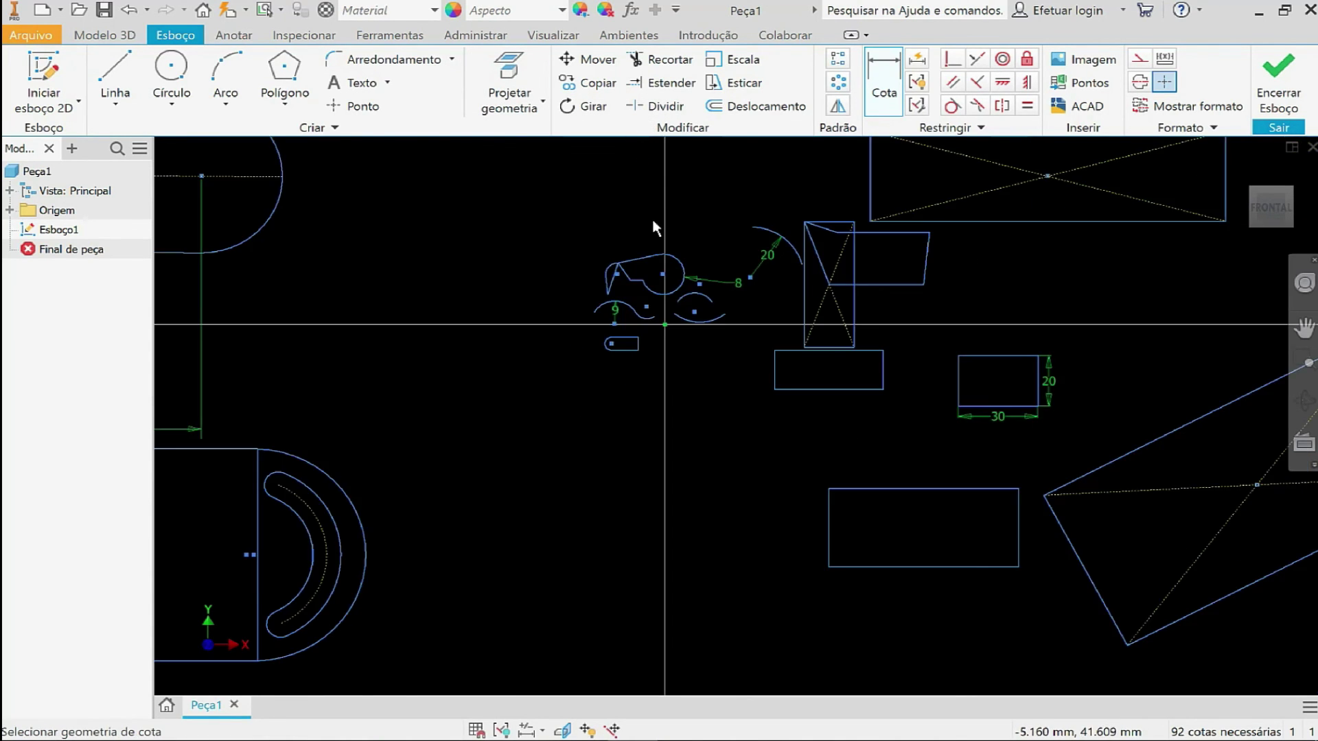
scroll(810, 319, "down", 3)
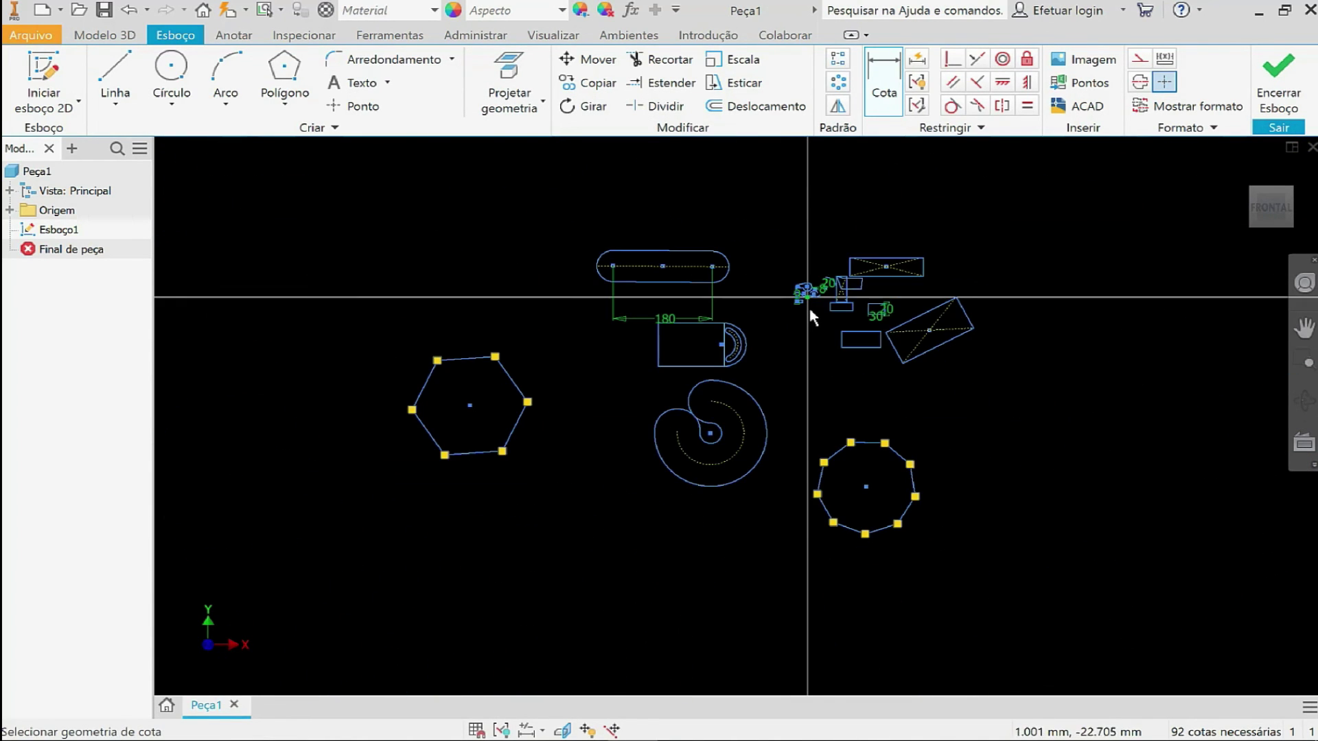